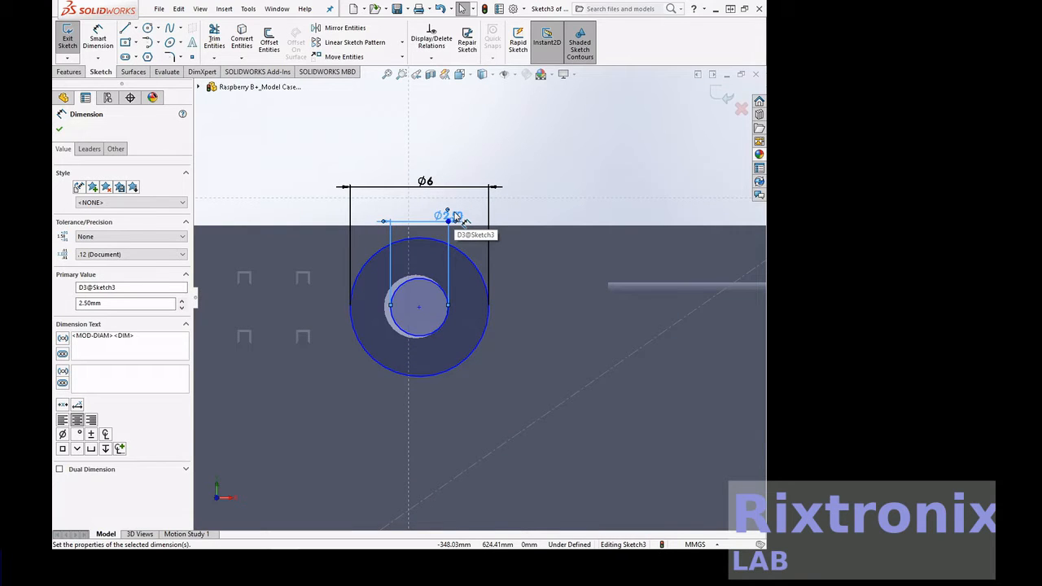
Reposition the shared centre of the concentric circles over the board's upper-right mounting hole.
left_click(419, 309)
left_click_drag(414, 309, 416, 309)
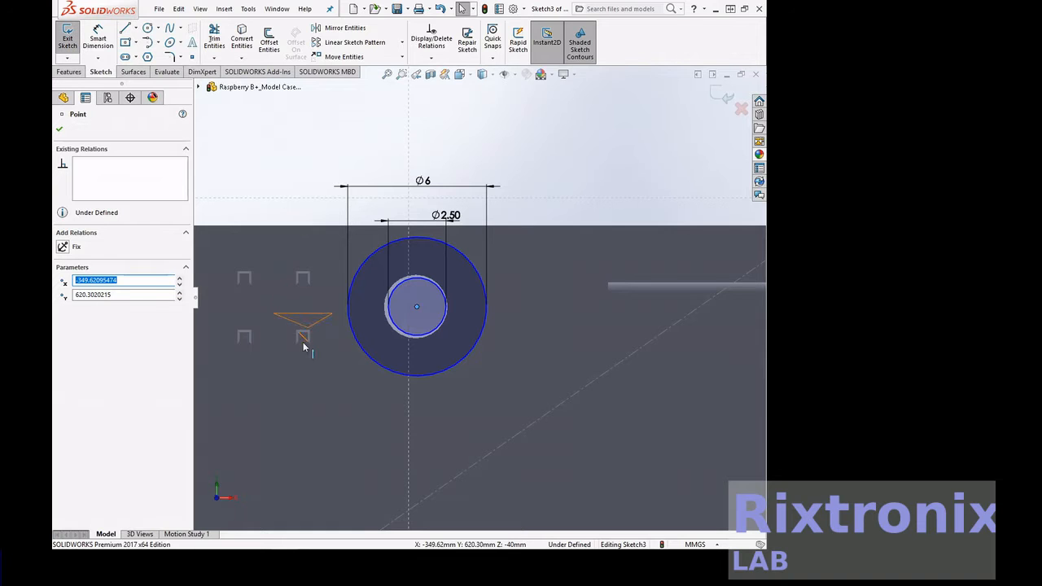
left_click(358, 116)
right_click(359, 117)
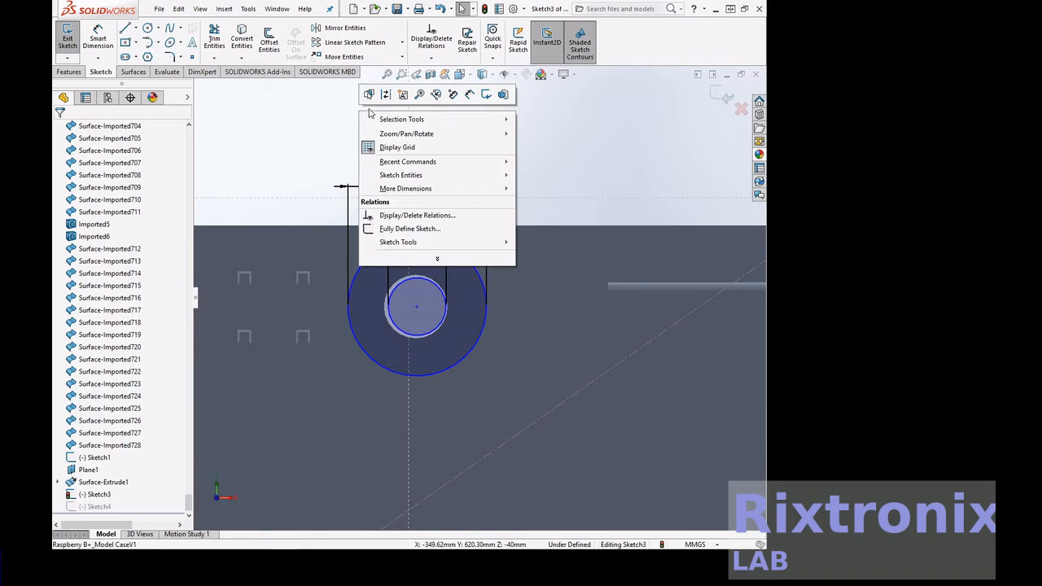
Dimension the inner circle at the board's upper-left mounting hole to a 2.5 mm diameter.
left_click(386, 75)
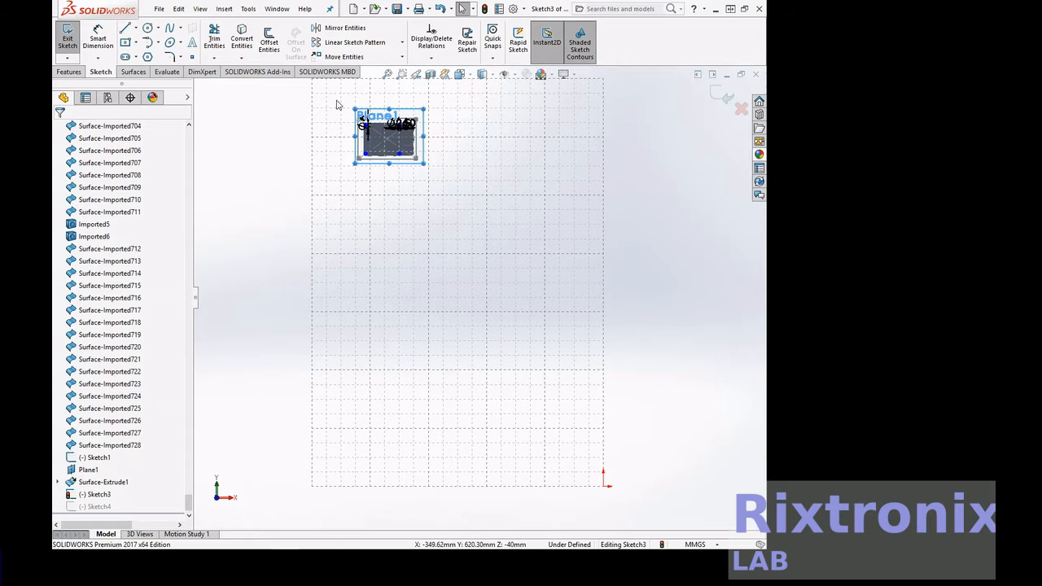
left_click(402, 75)
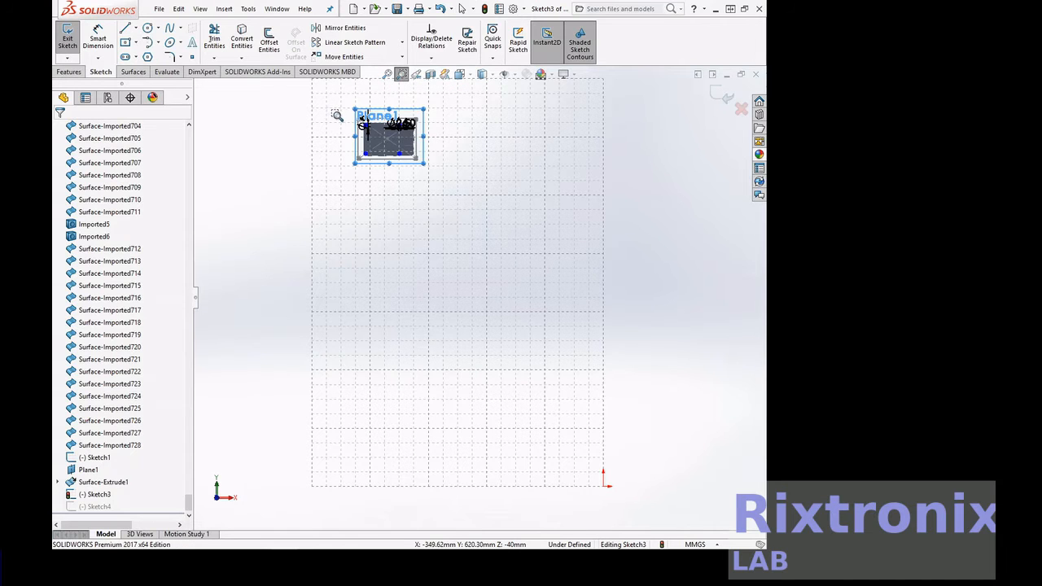
left_click_drag(361, 123, 376, 135)
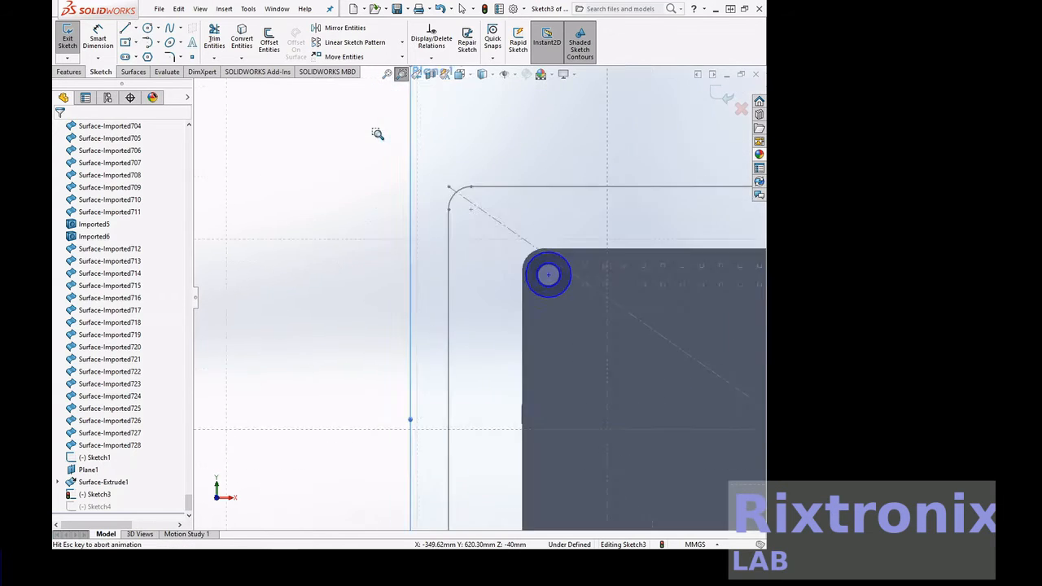
left_click_drag(494, 251, 636, 351)
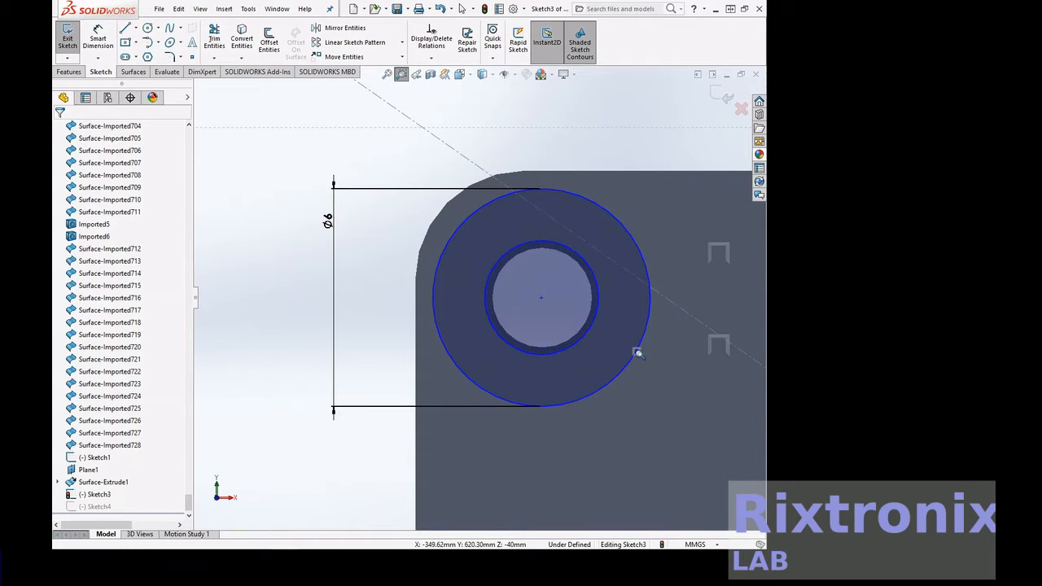
key("Escape")
left_click(600, 281)
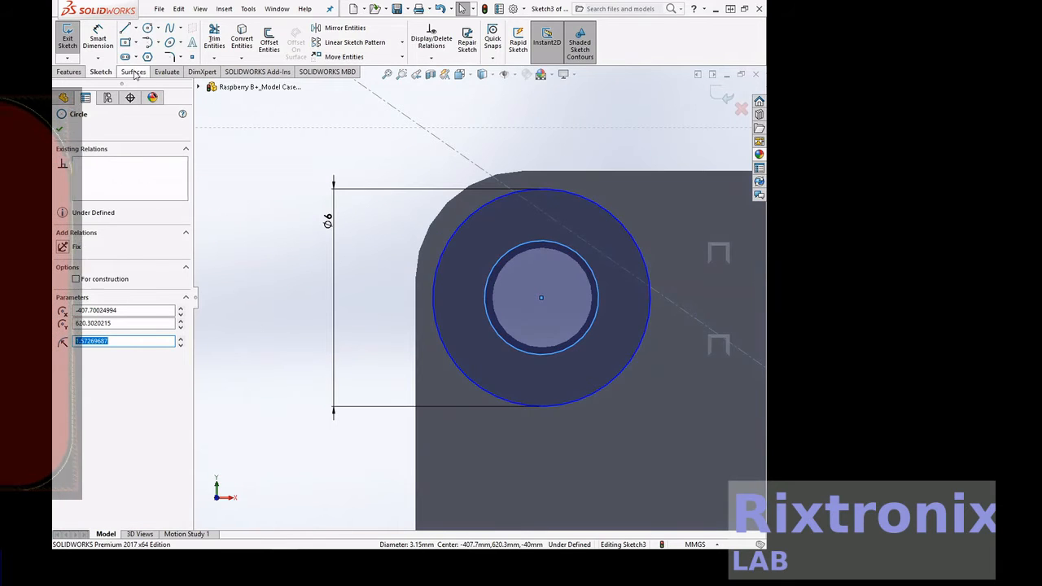
left_click(98, 37)
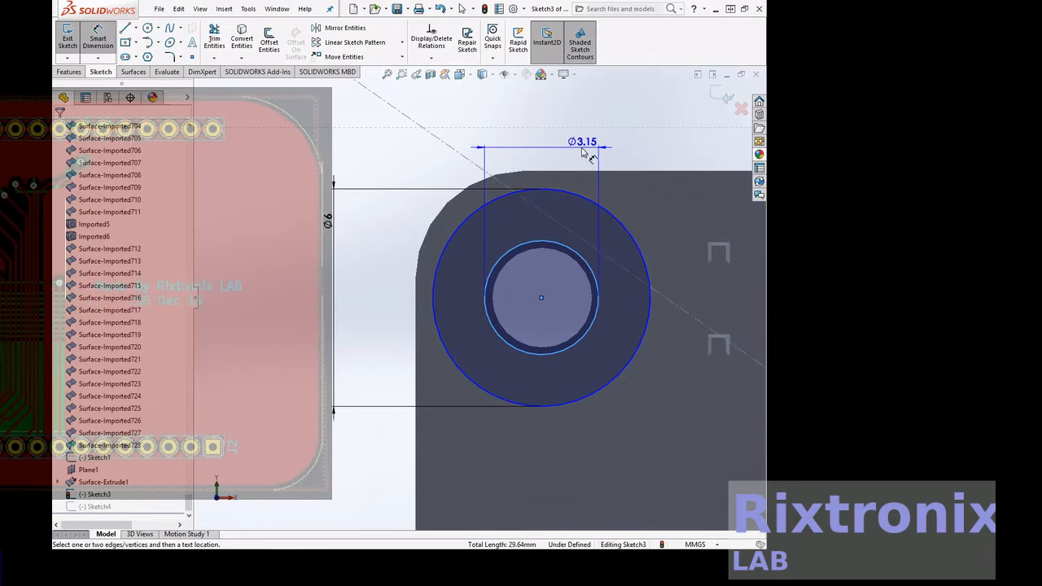
left_click(584, 153)
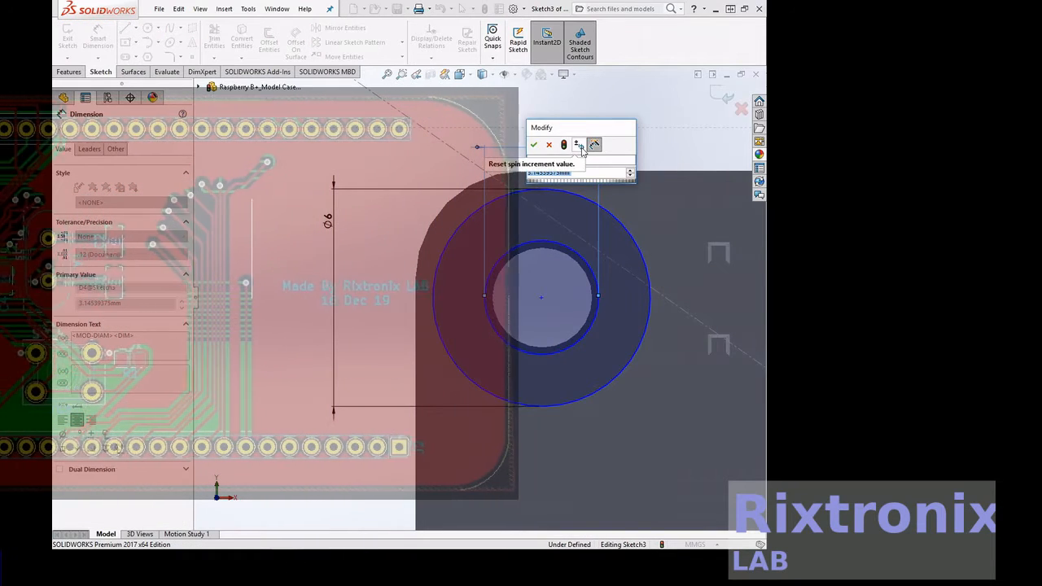
type("2.5")
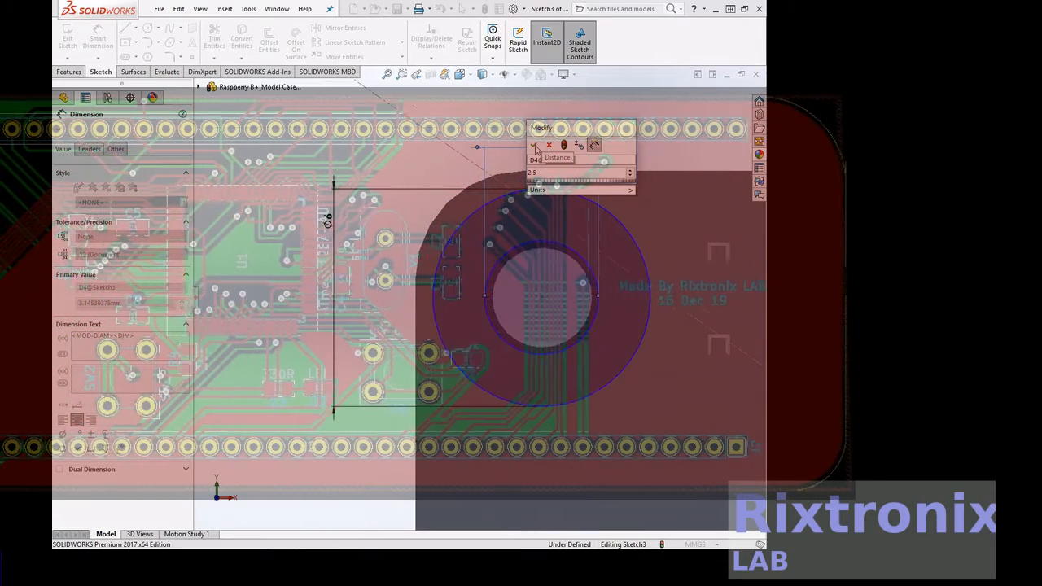
left_click(536, 146)
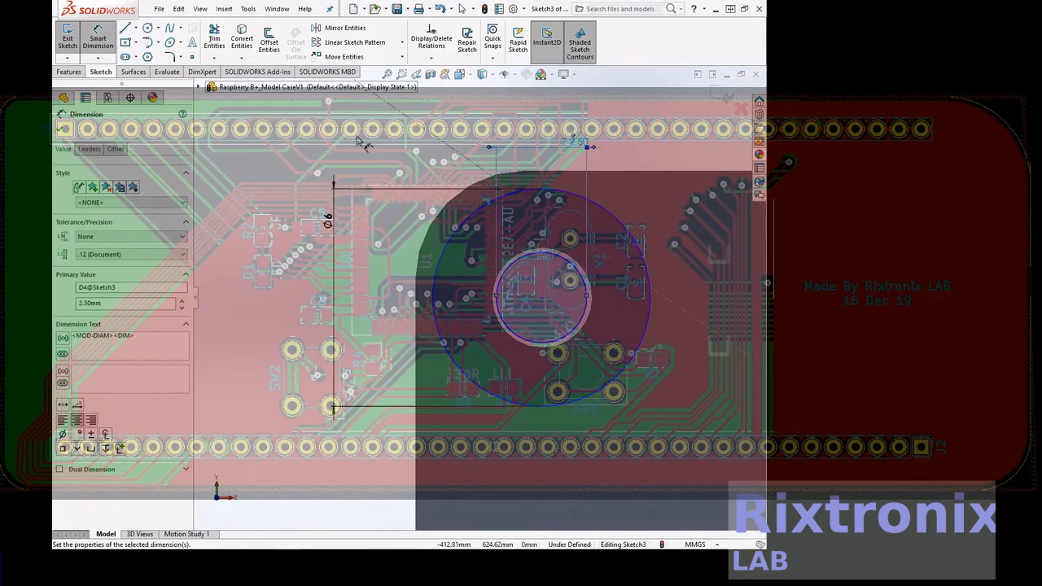
Dimension the inner circle at the board's lower-left mounting hole to a 2.5 mm diameter.
left_click(385, 76)
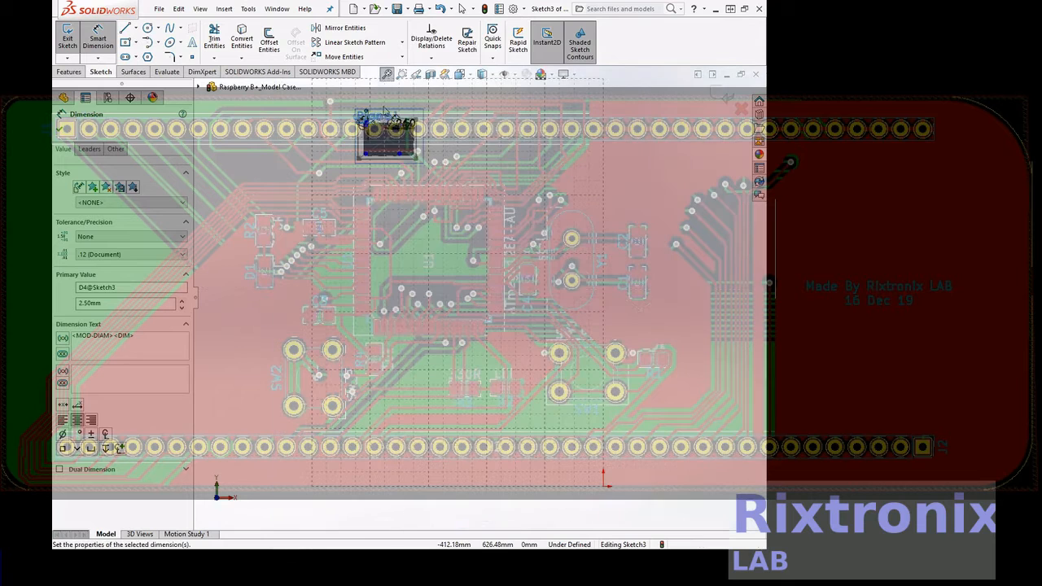
left_click(401, 75)
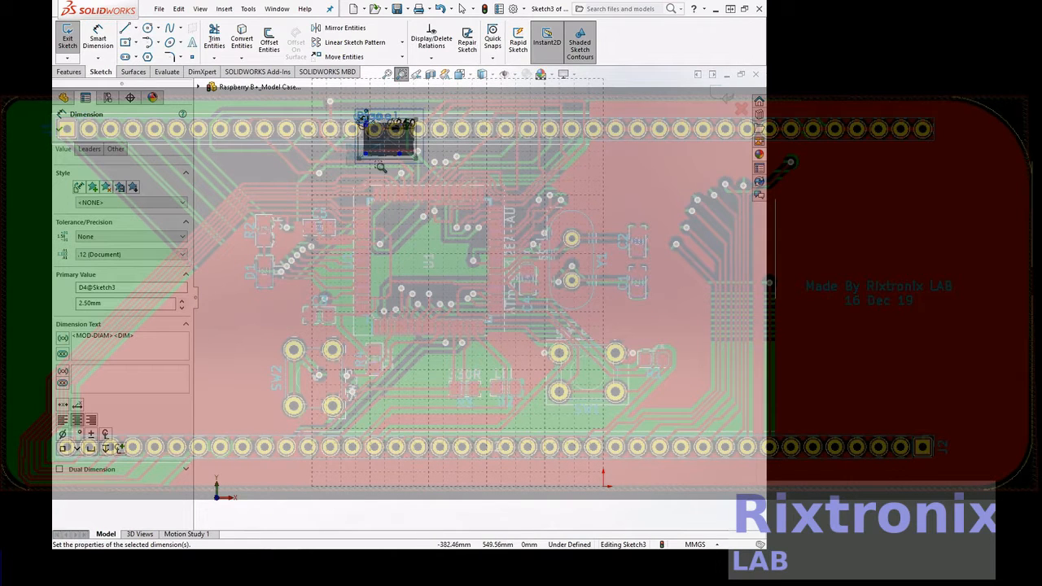
left_click_drag(377, 162, 377, 162)
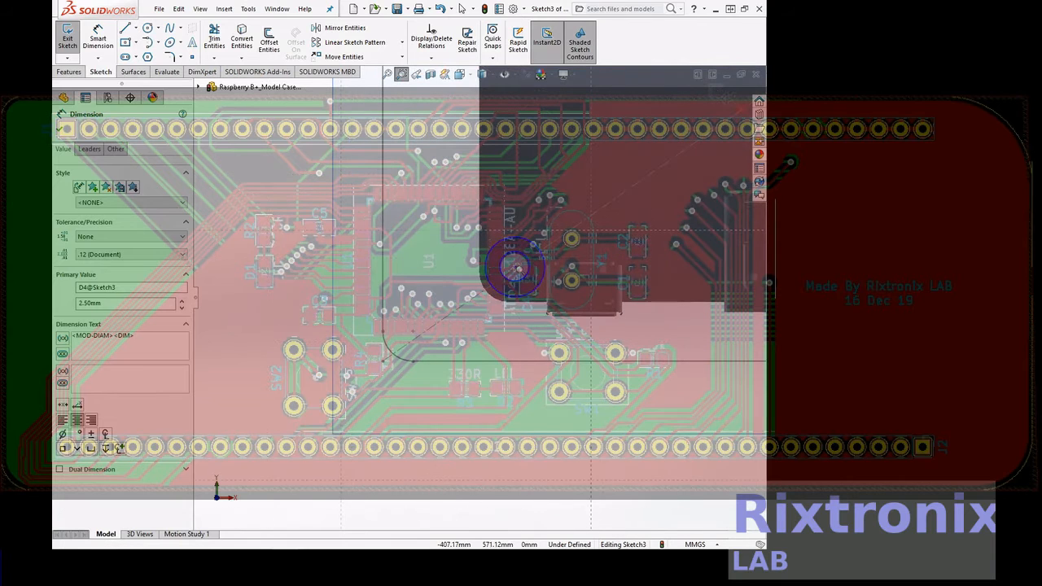
left_click_drag(465, 226, 563, 327)
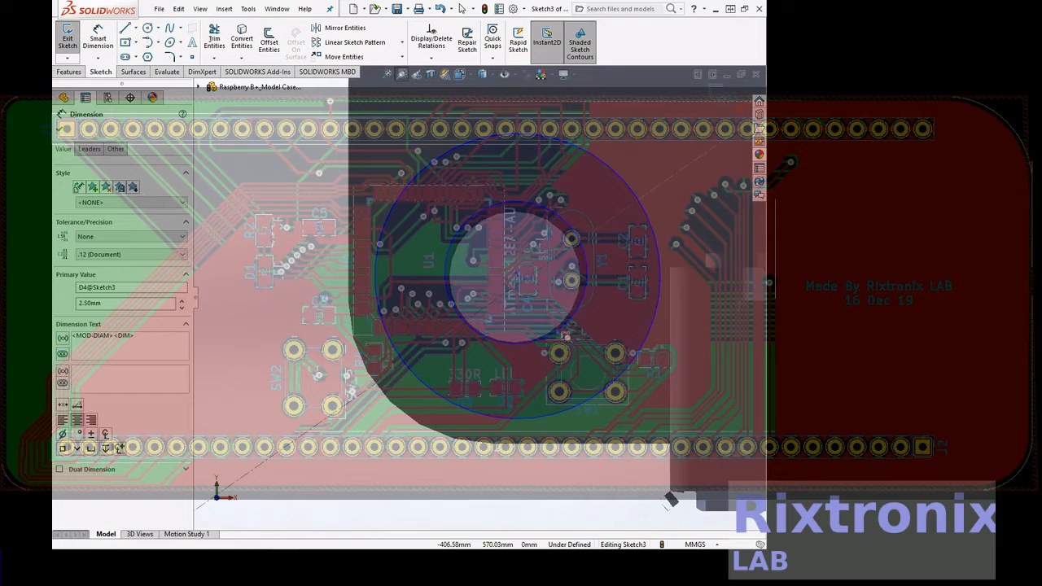
left_click(588, 280)
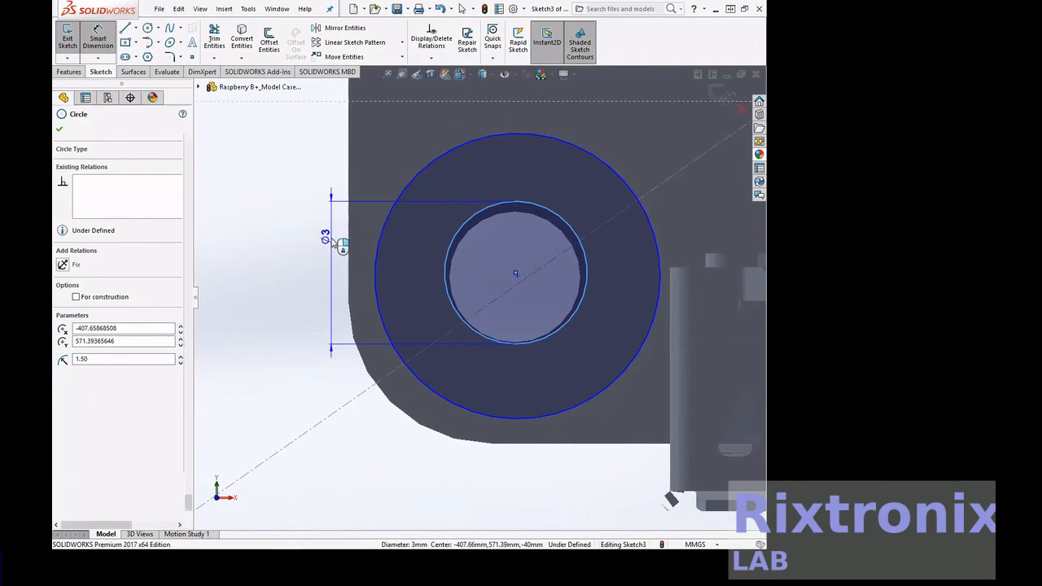
left_click(341, 245)
type("2.5")
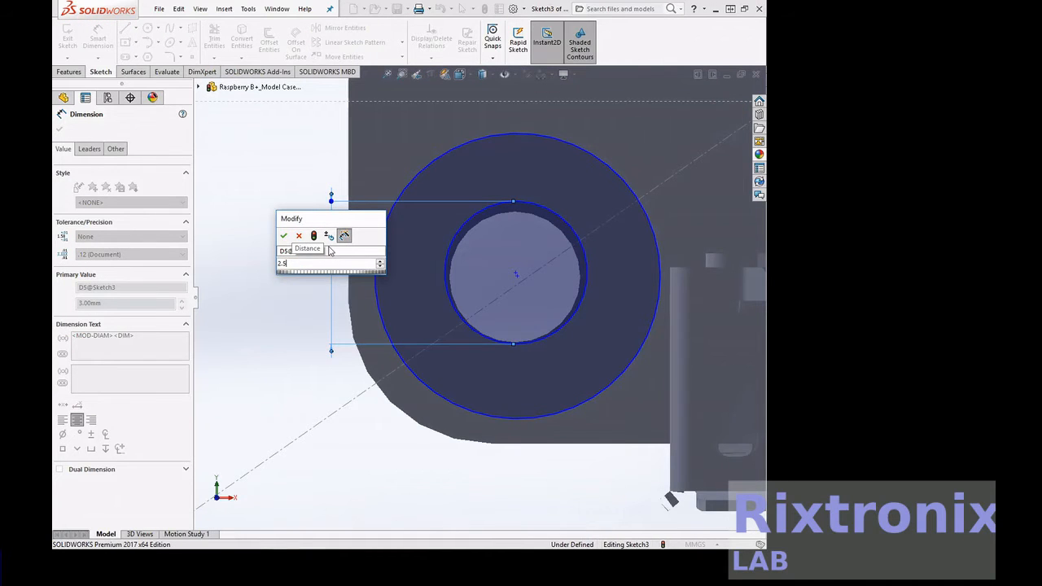
key("Return")
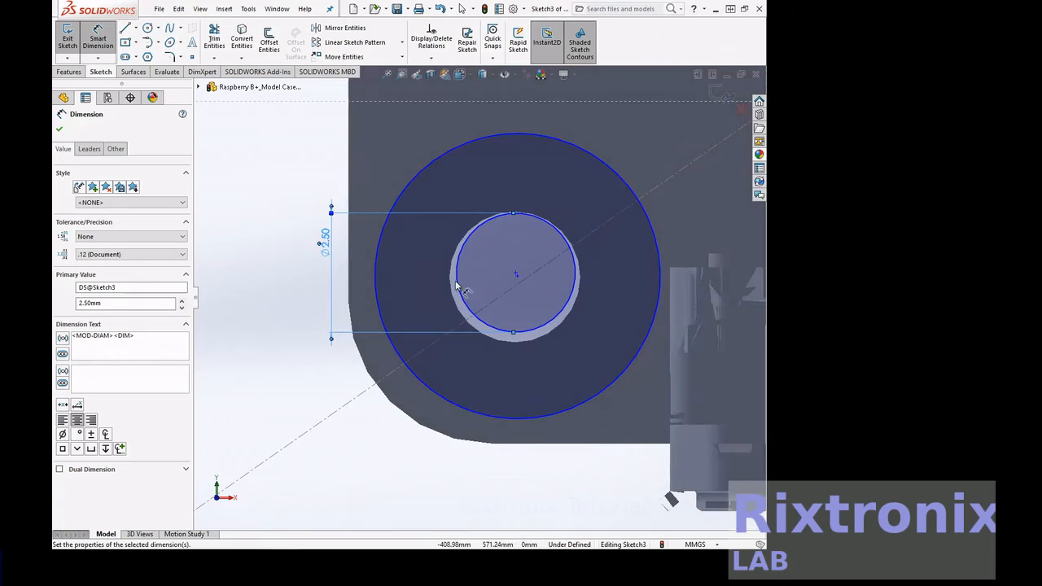
Move the centre of the 2.5 mm circle at the lower-left mounting hole so it sits centrally over the hole.
left_click(515, 274)
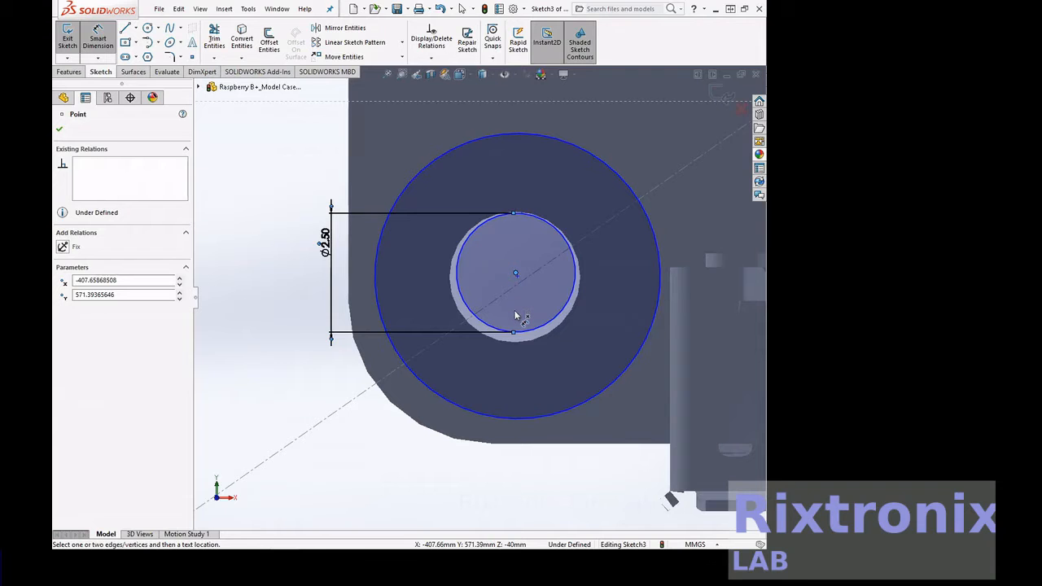
key("Escape")
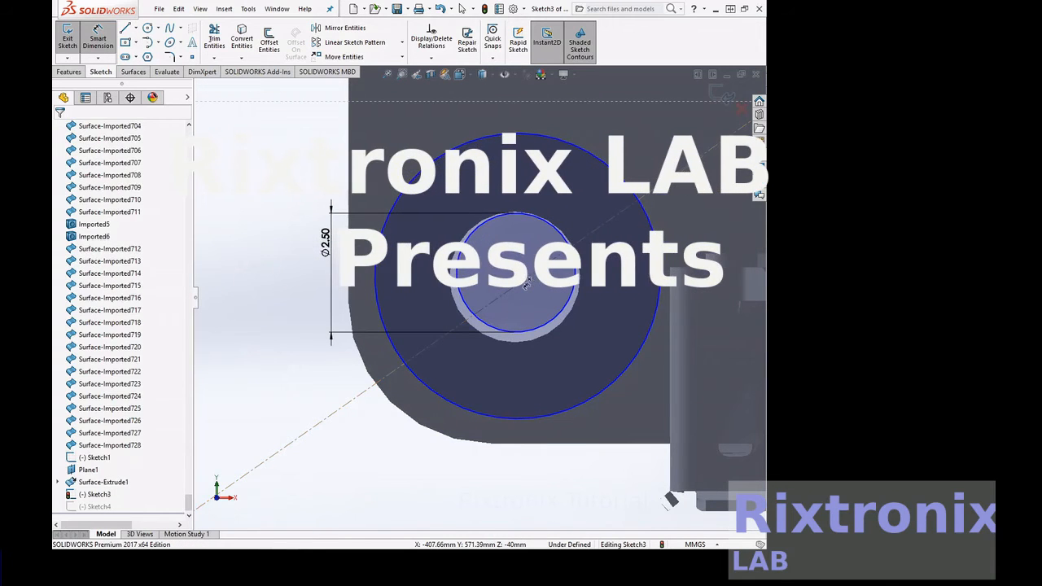
left_click(521, 277)
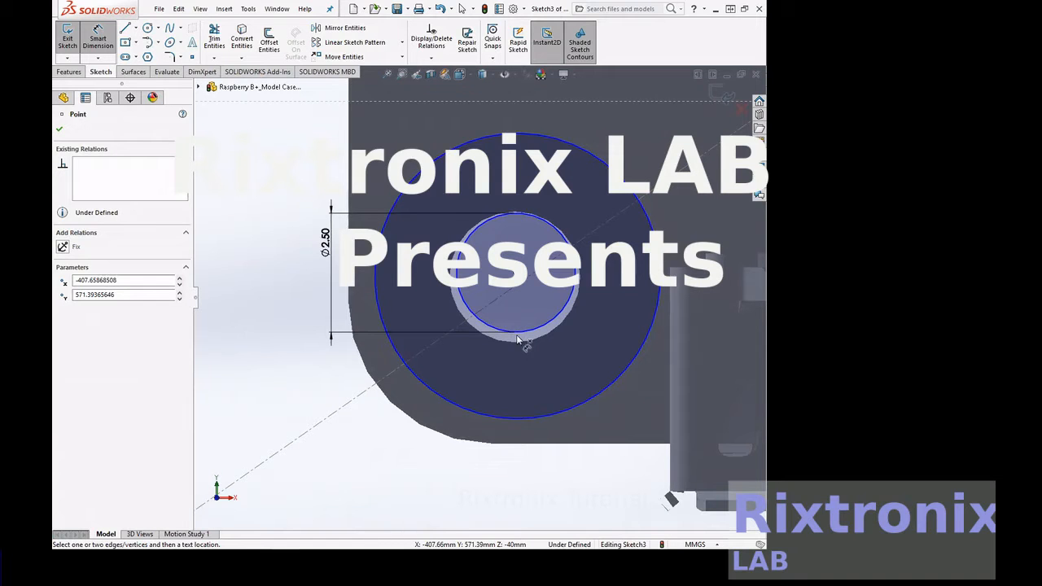
key("Escape")
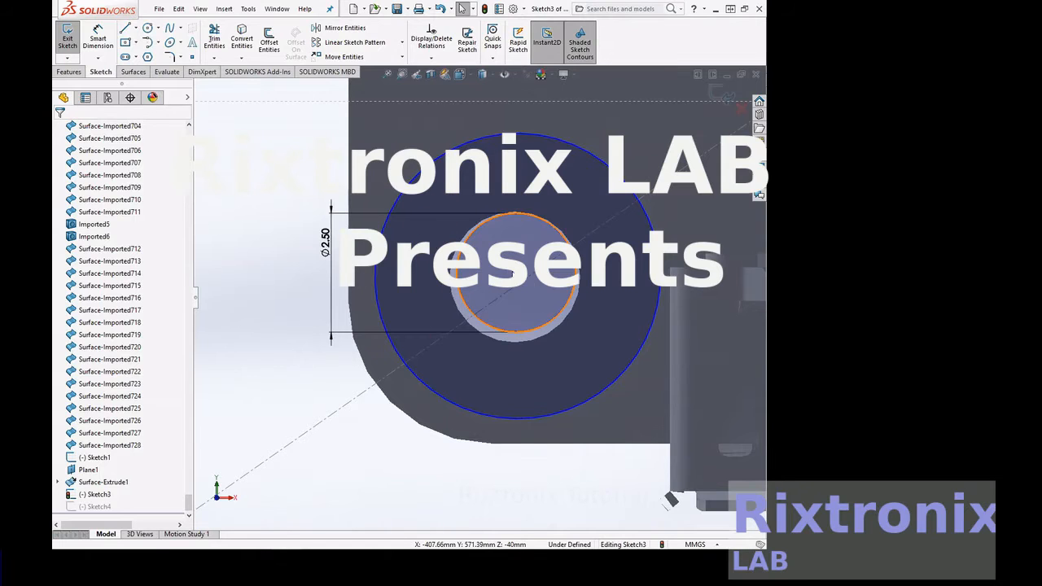
left_click(525, 286)
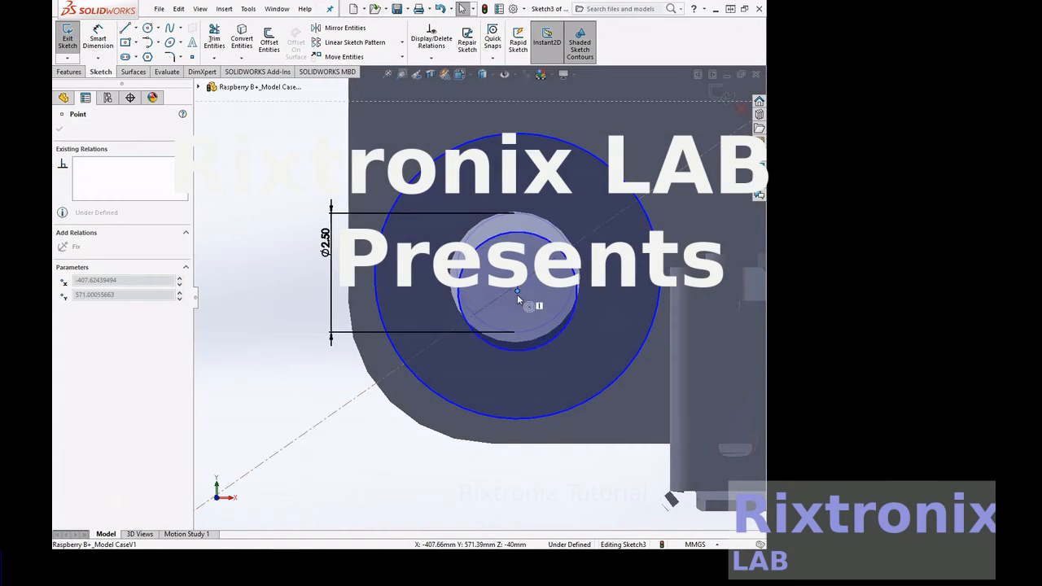
left_click_drag(527, 291, 525, 290)
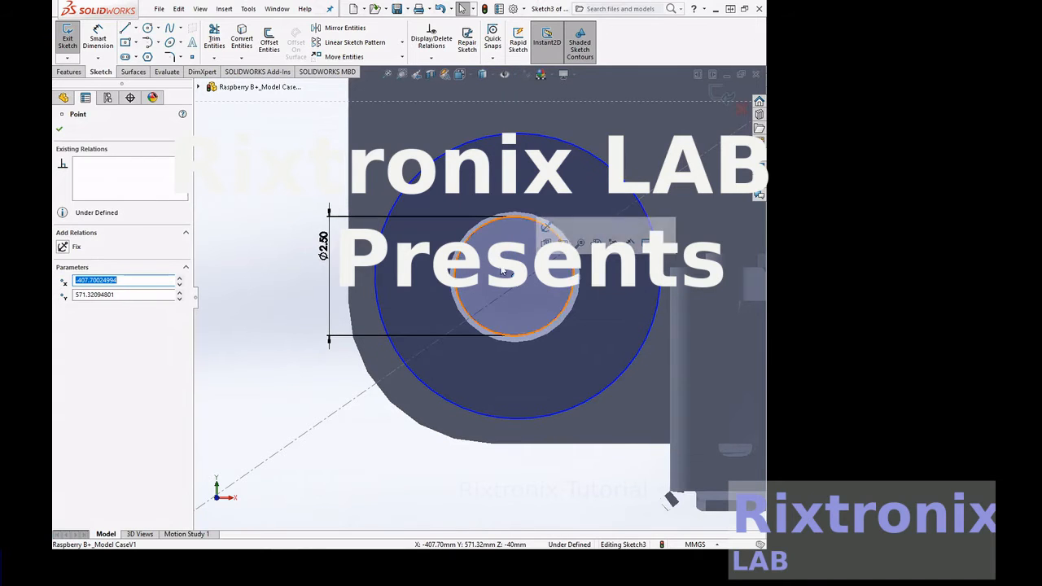
Try to dimension the inner circle at the board's lower-right mounting hole.
left_click(388, 79)
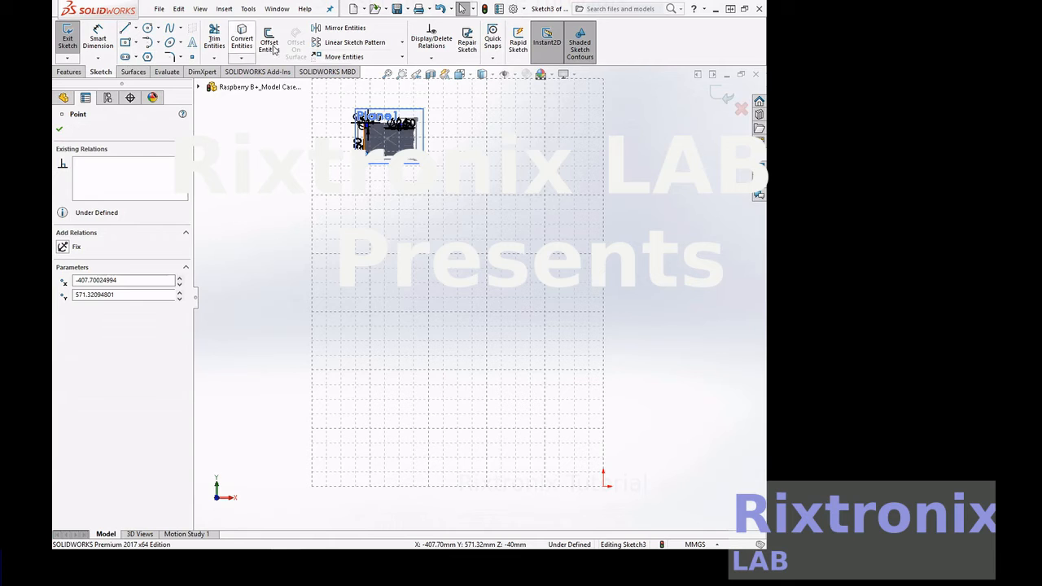
left_click(400, 76)
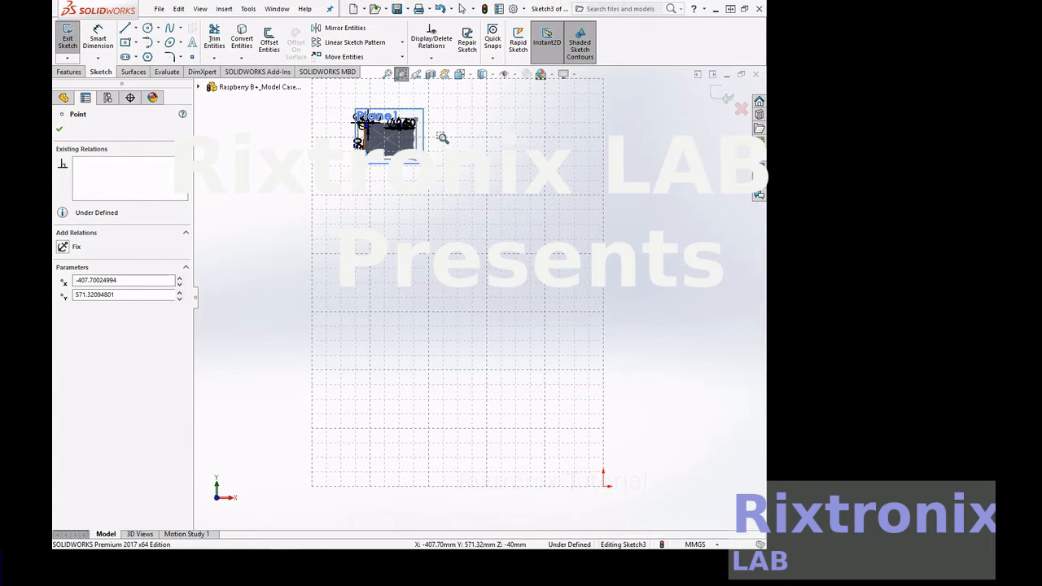
left_click_drag(423, 163, 425, 173)
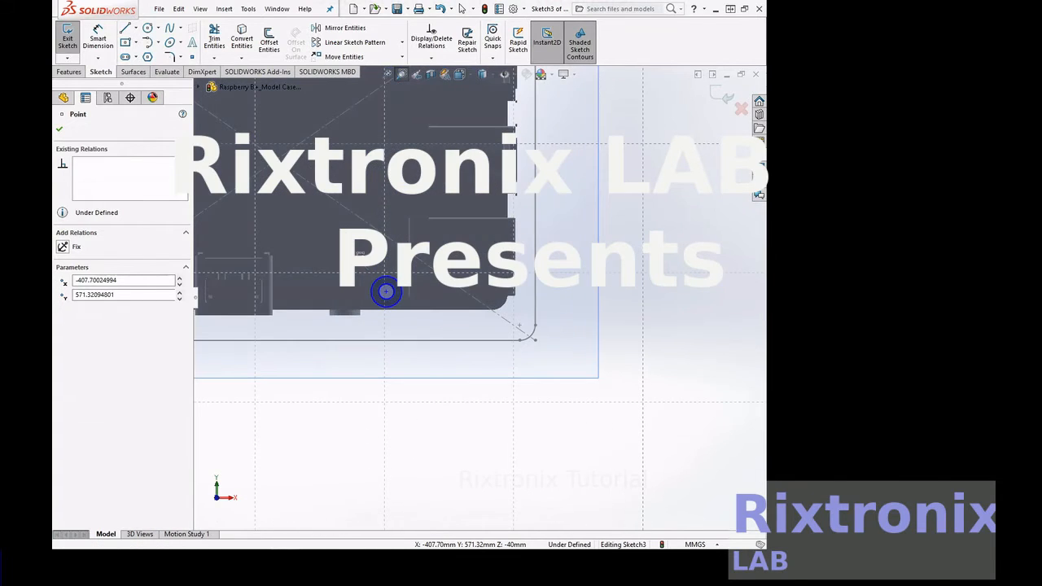
left_click_drag(348, 299, 452, 368)
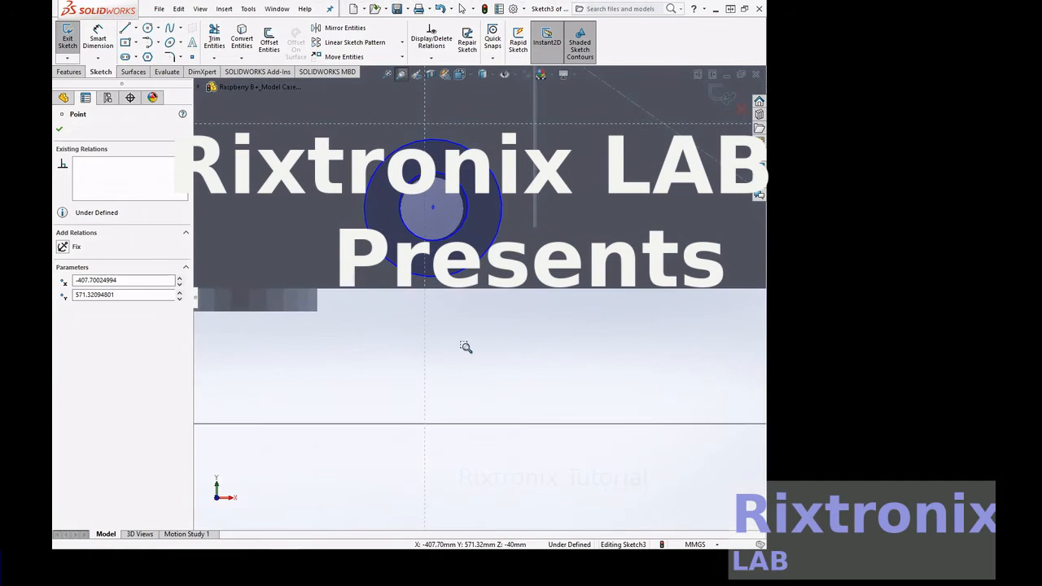
left_click(106, 47)
left_click(465, 184)
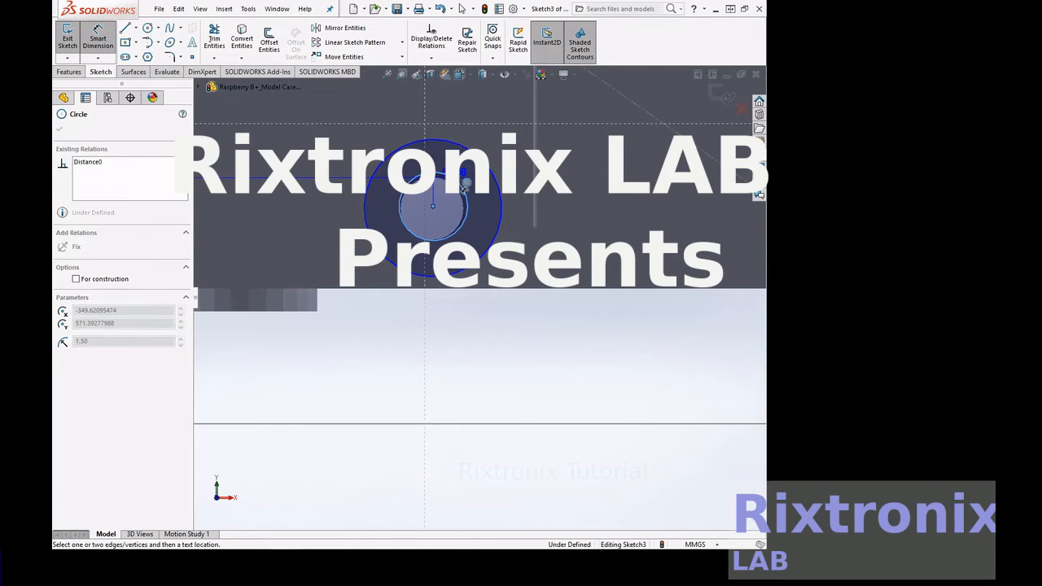
left_click(432, 206)
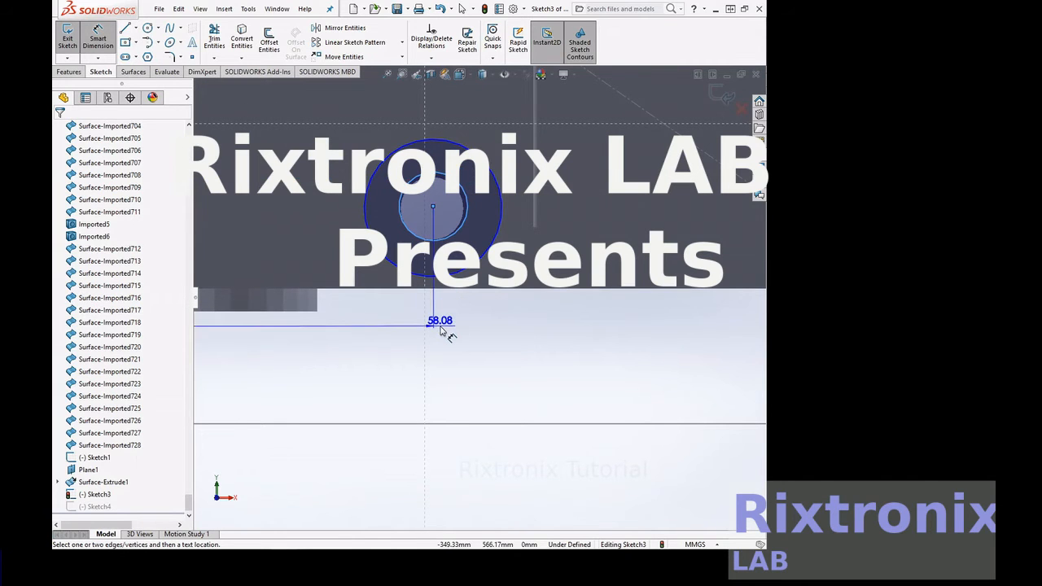
key("Escape")
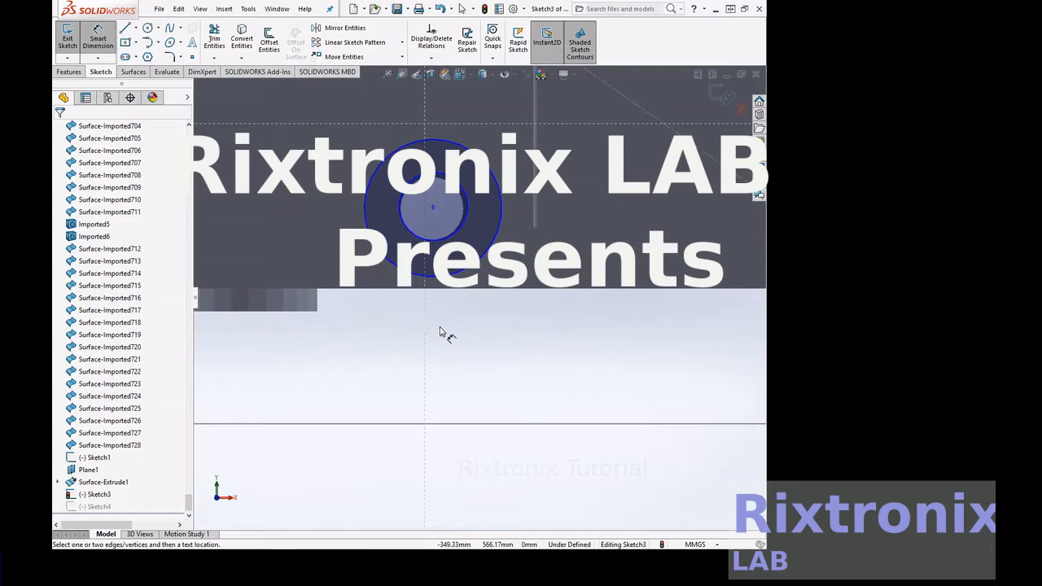
left_click(469, 220)
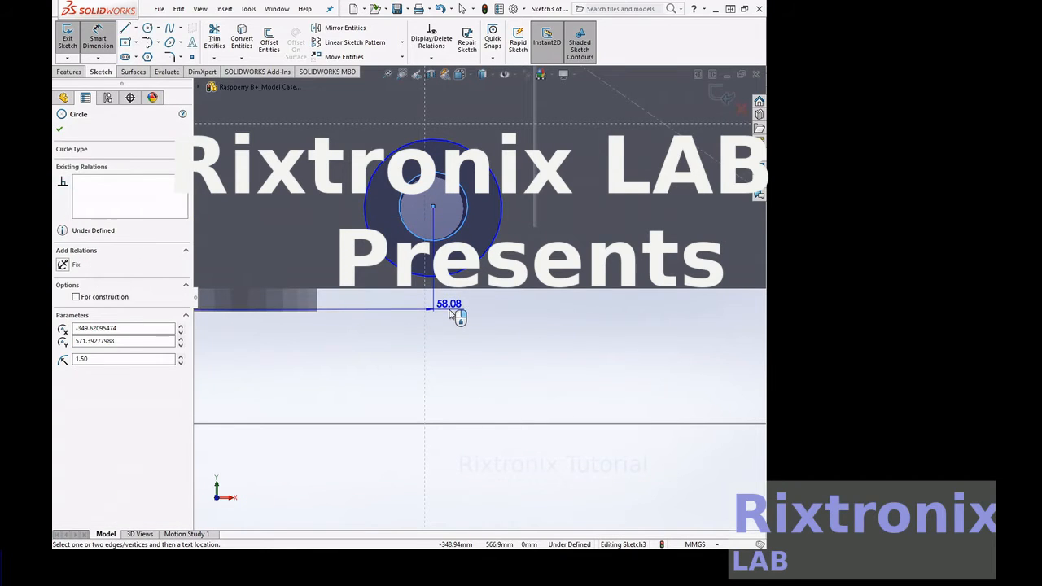
key("Escape")
left_click(463, 190)
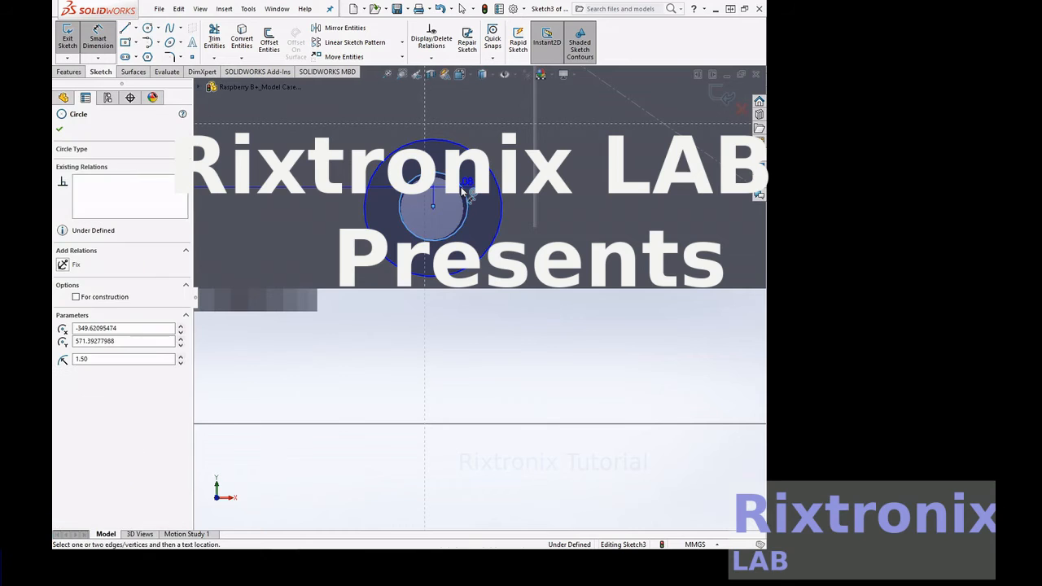
key("Escape")
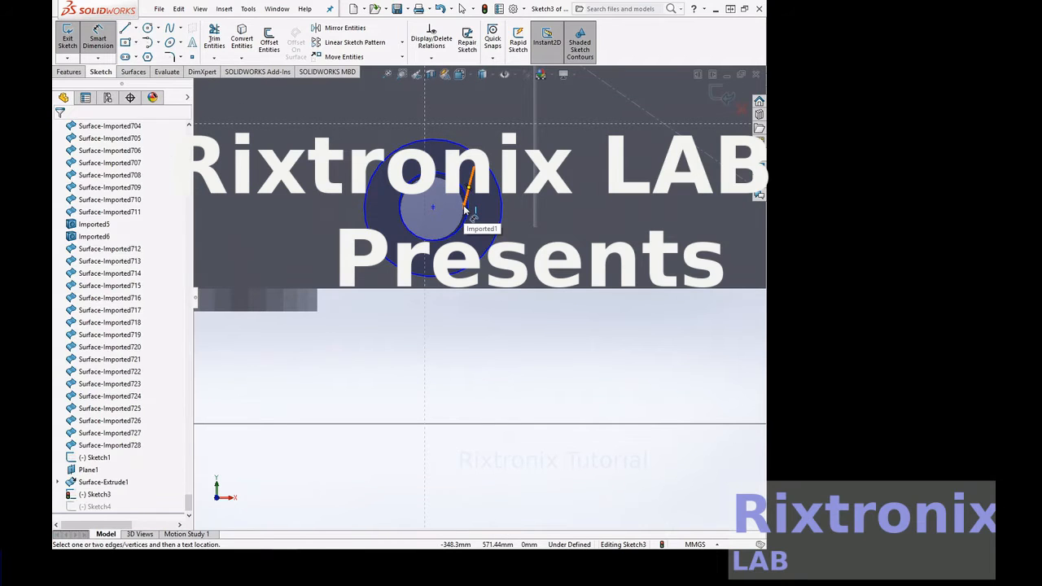
Dimension the inner circle at the board's lower-right mounting hole to a 2.5 mm diameter.
left_click(104, 37)
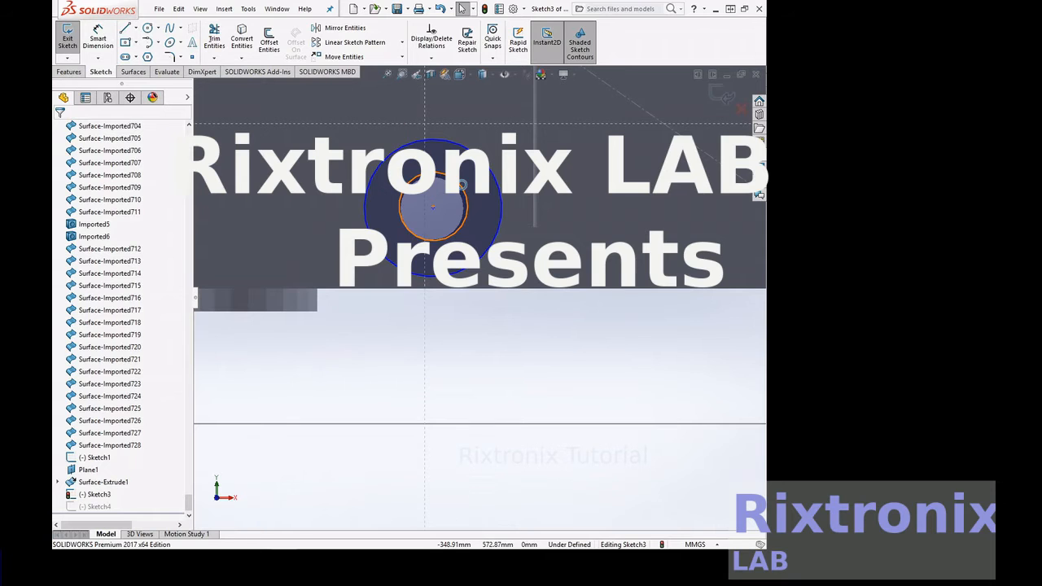
left_click(461, 184)
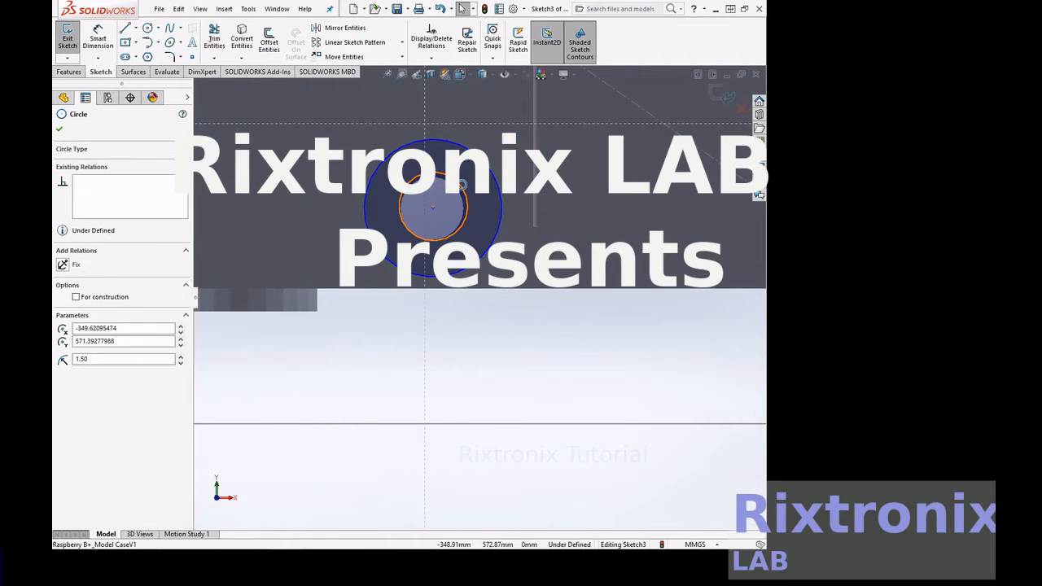
left_click(103, 52)
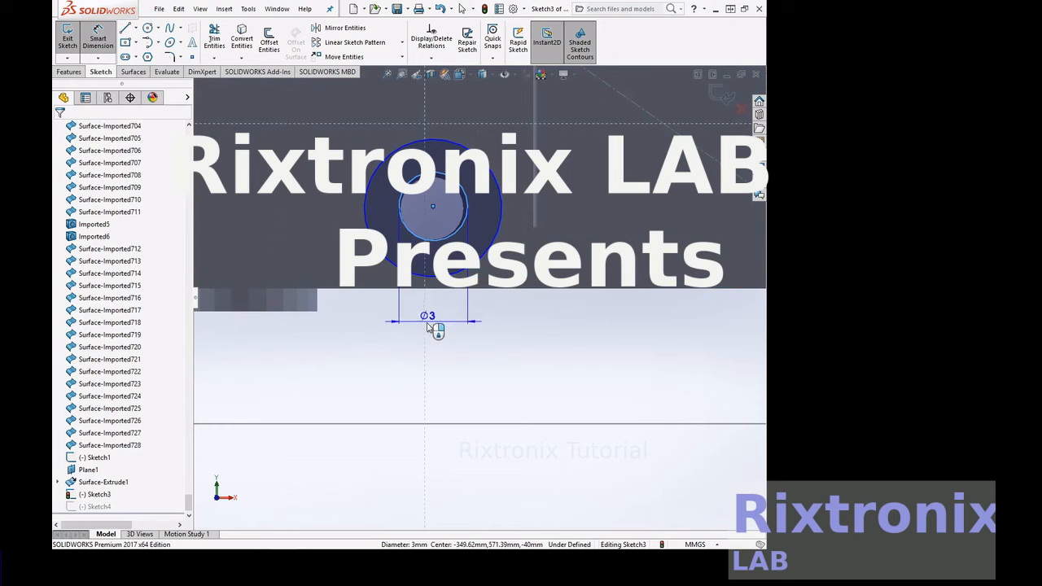
left_click(432, 329)
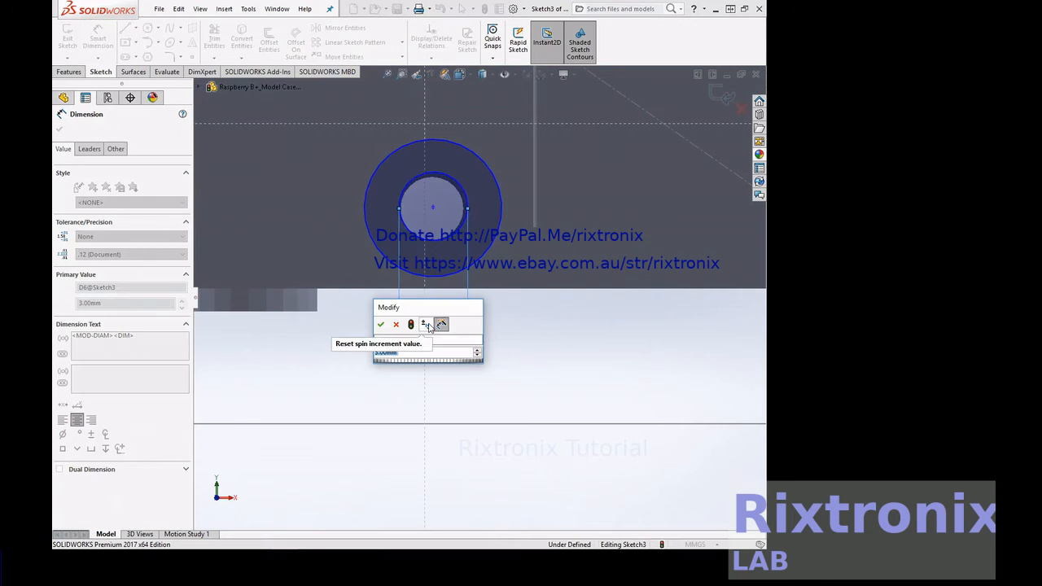
type("3")
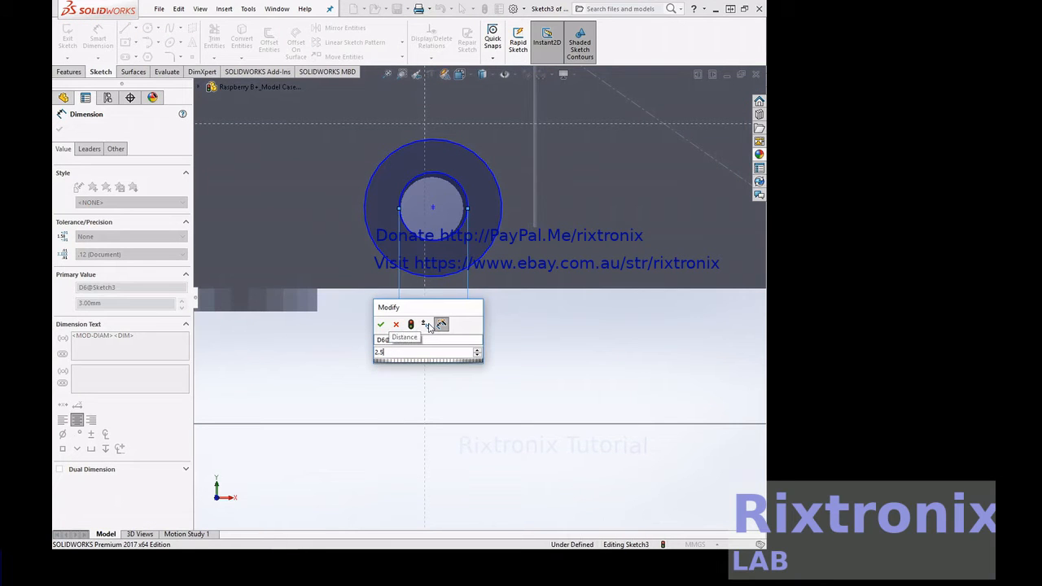
key("Return")
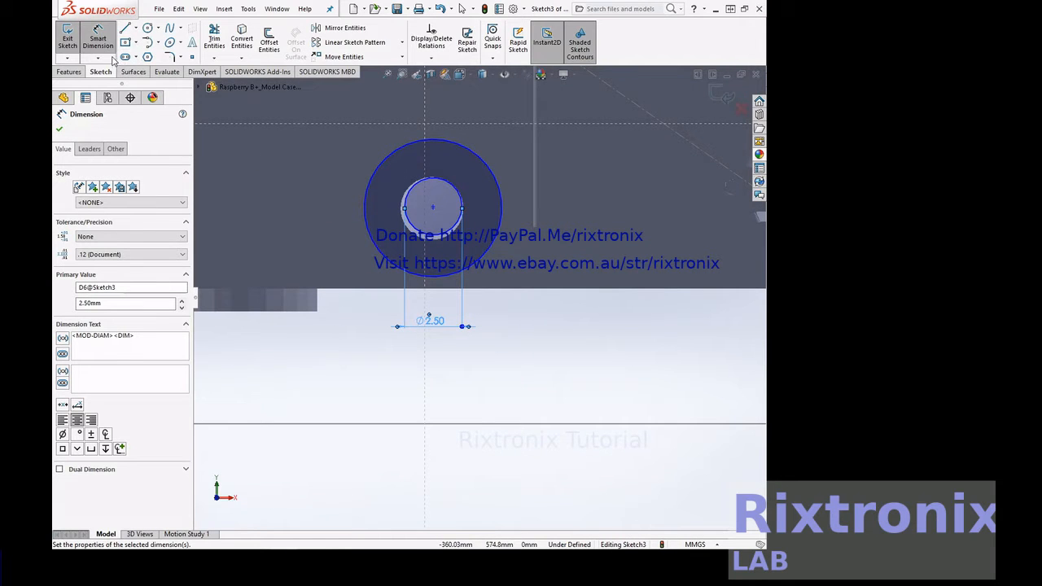
Move the centre of the 2.5 mm circle over the board's lower-right mounting hole and exit the sketch.
left_click(433, 210)
left_click_drag(430, 215, 451, 188)
left_click(440, 215)
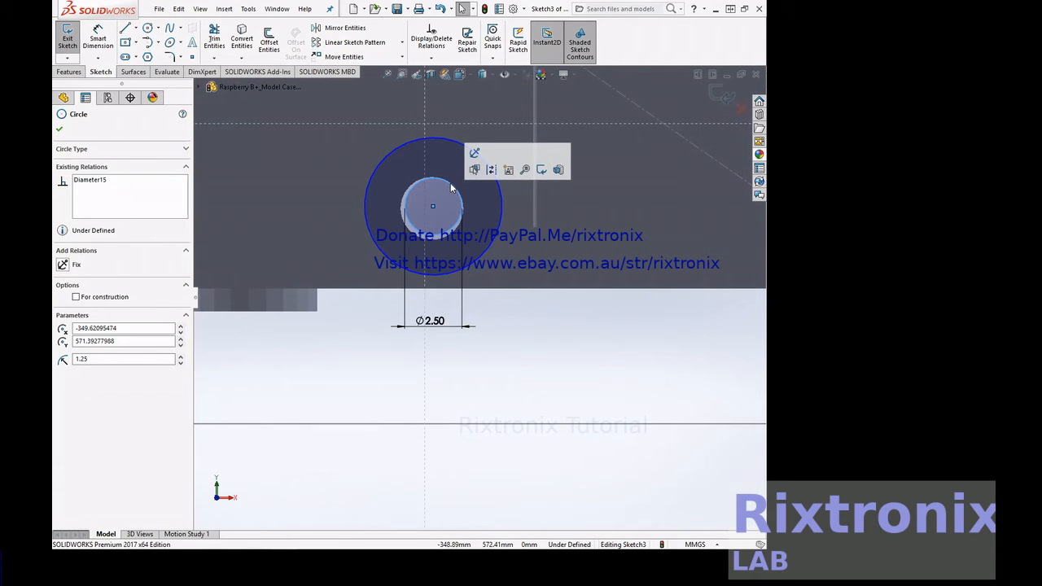
left_click(451, 188)
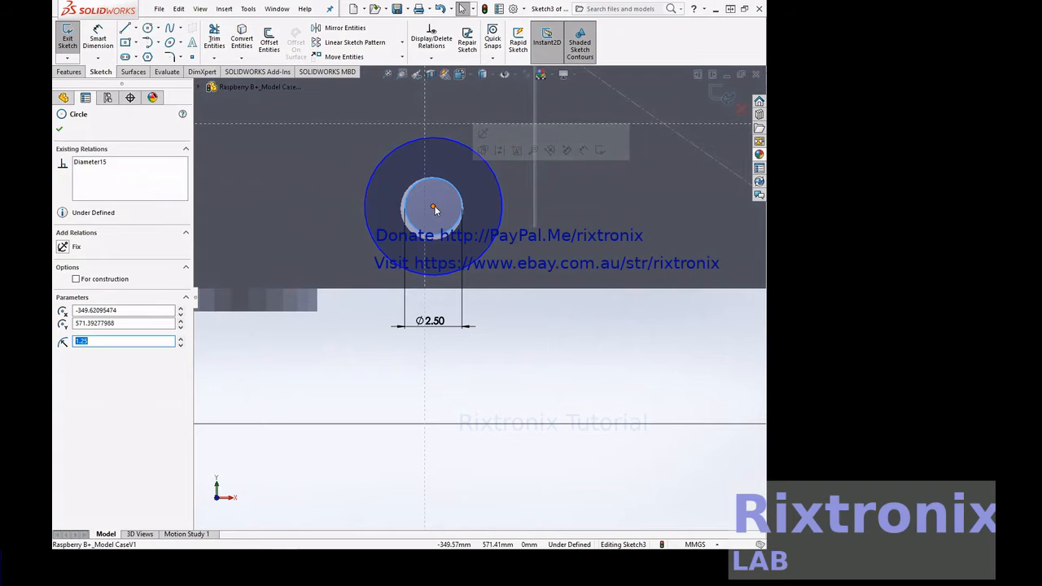
left_click(433, 209)
left_click_drag(427, 217, 430, 210)
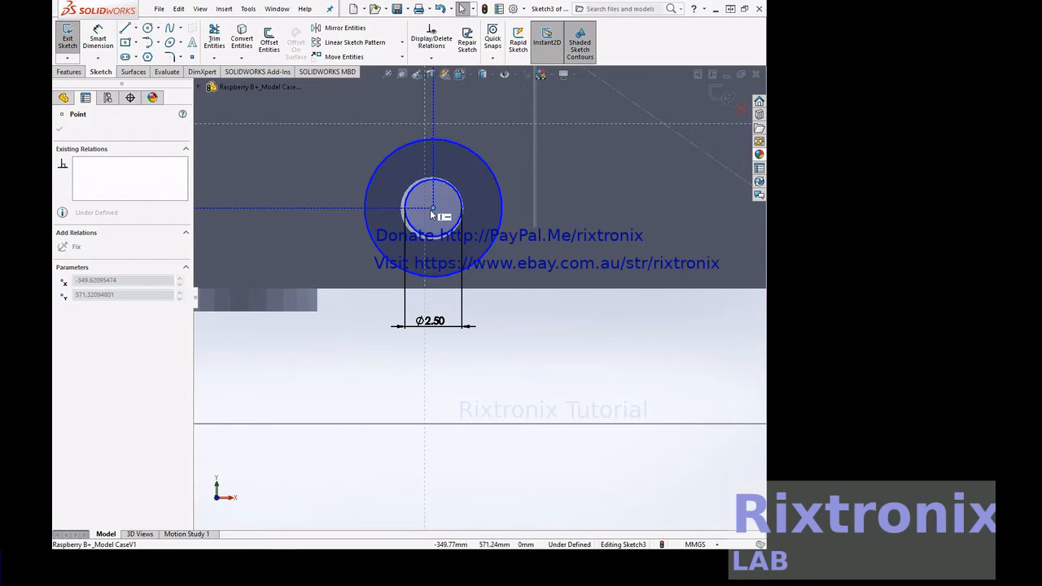
left_click_drag(430, 209, 431, 210)
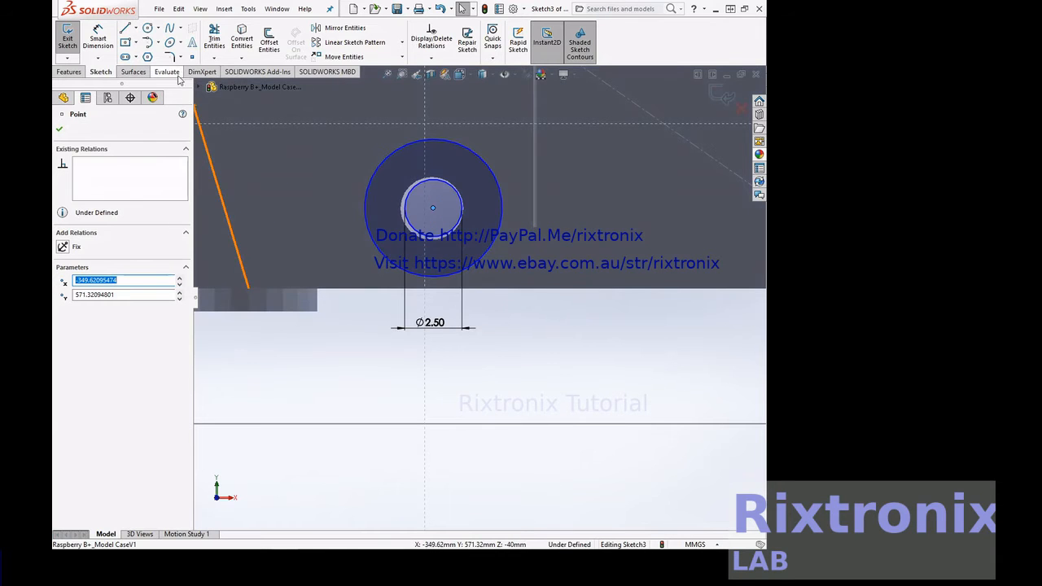
left_click(74, 46)
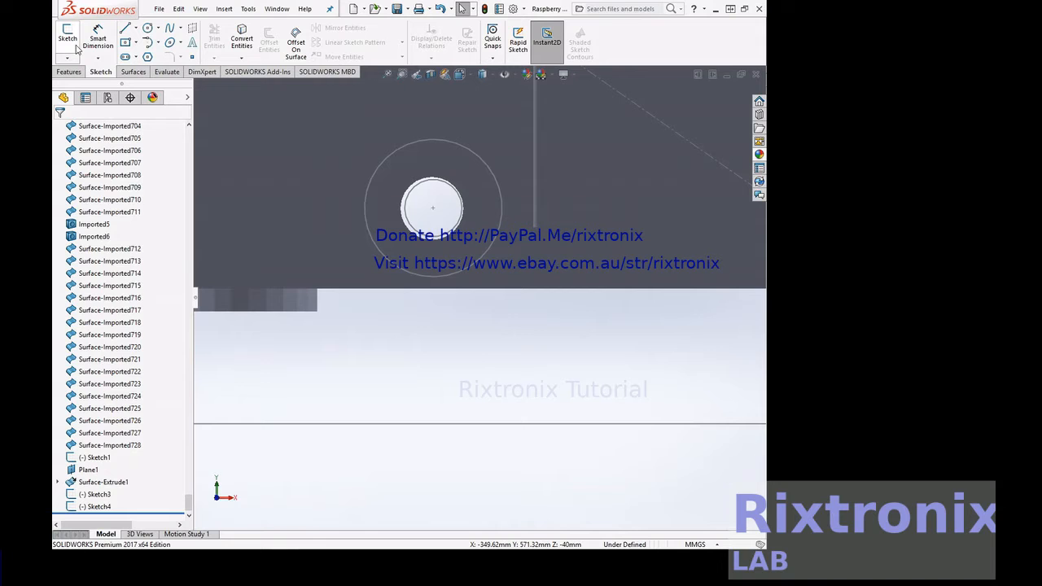
left_click(393, 75)
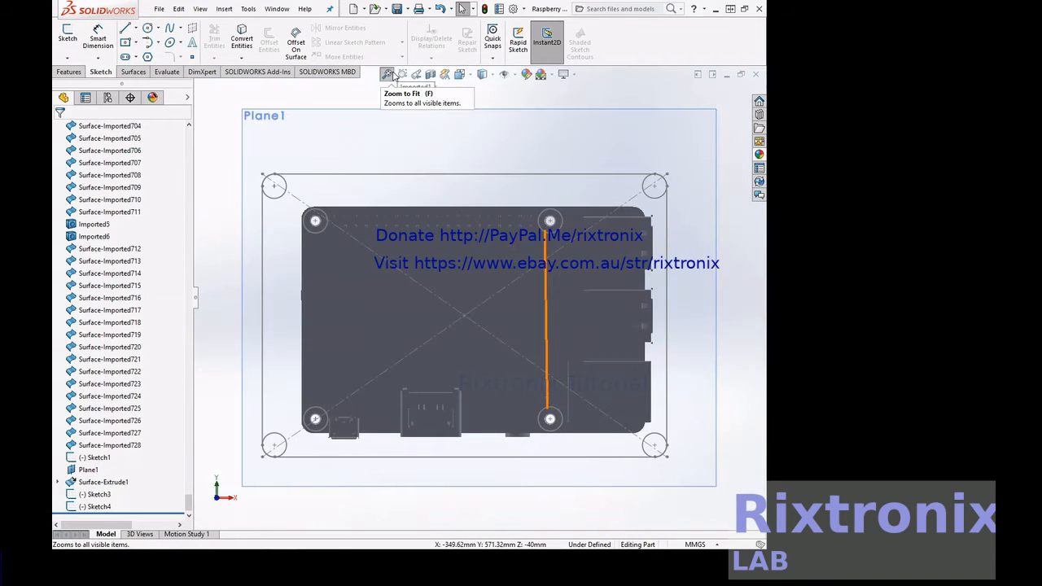
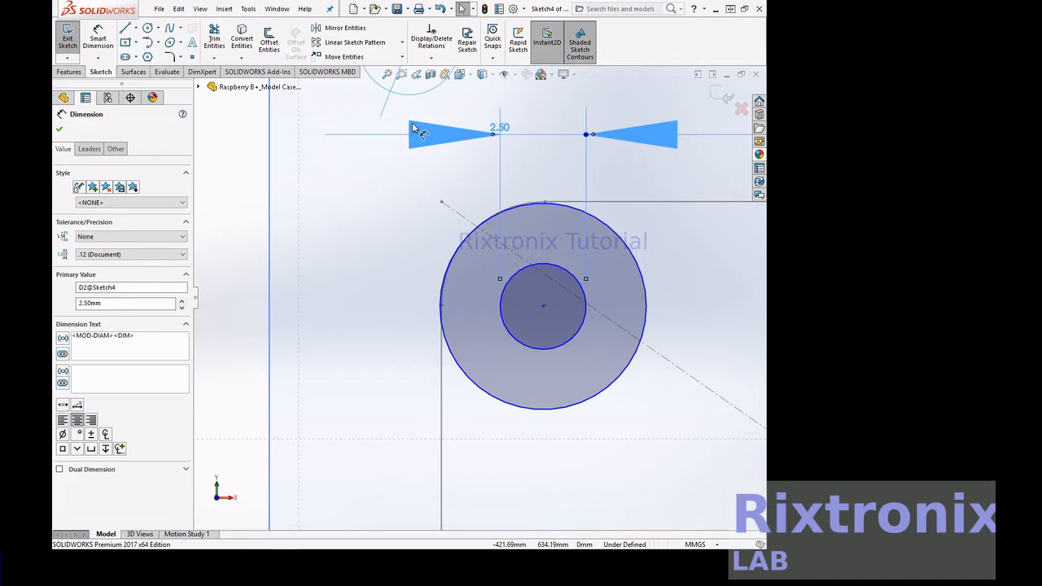
Copy the 2.5 mm diameter inner circle at the case outline's upper-left corner.
left_click(388, 75)
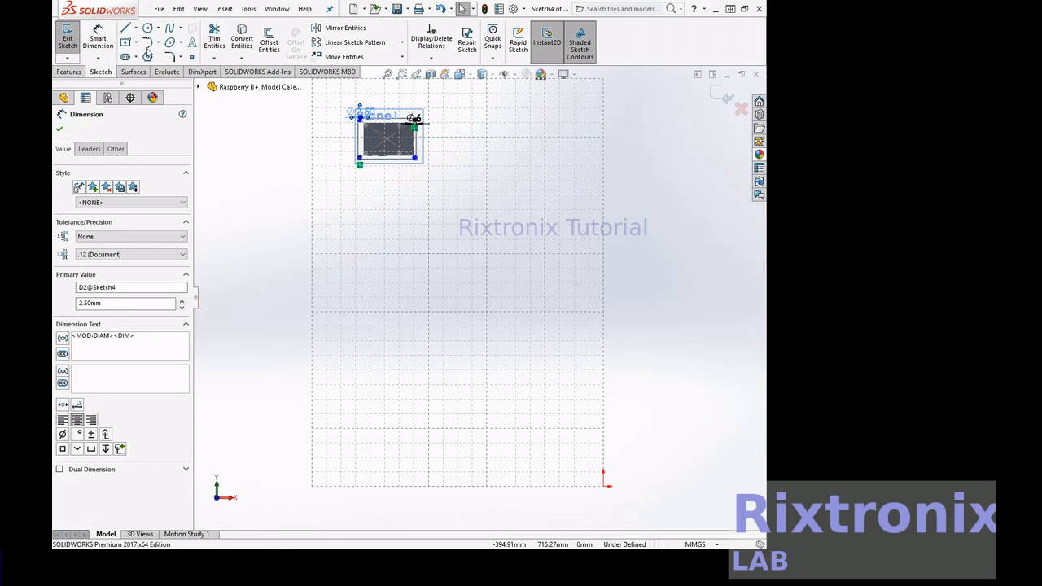
left_click(401, 74)
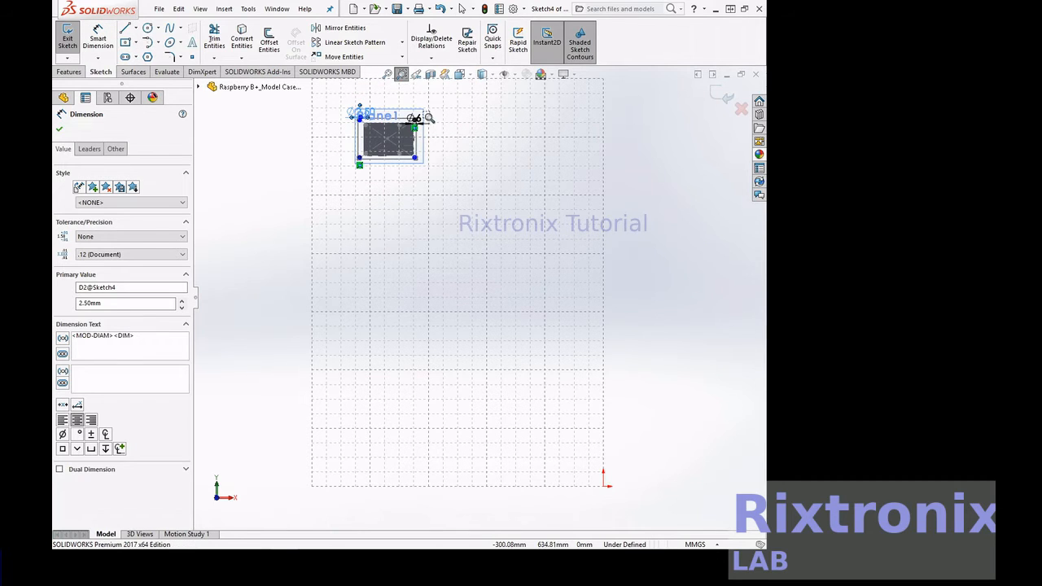
left_click_drag(402, 106, 441, 131)
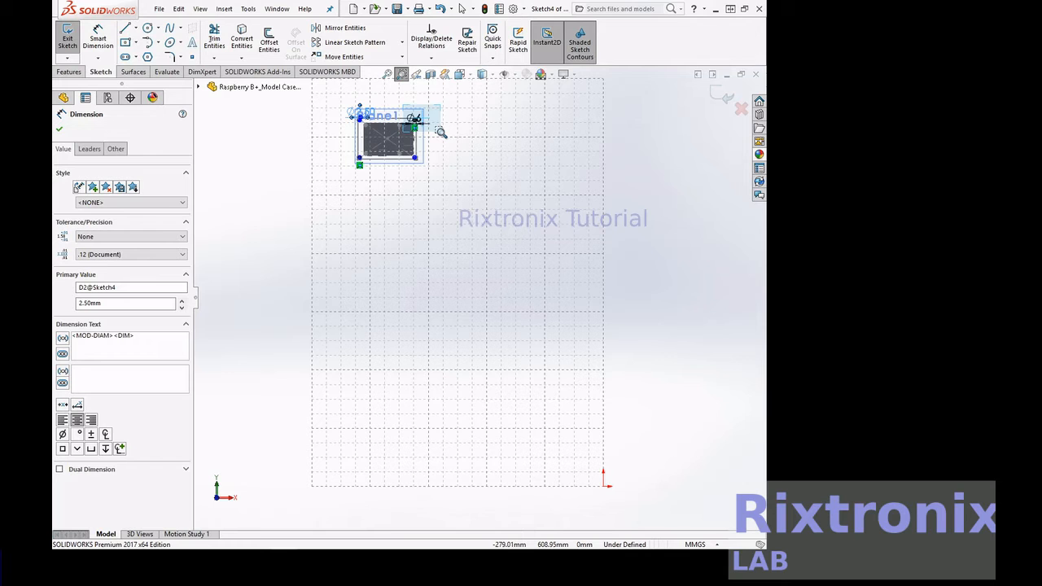
left_click_drag(440, 132, 441, 133)
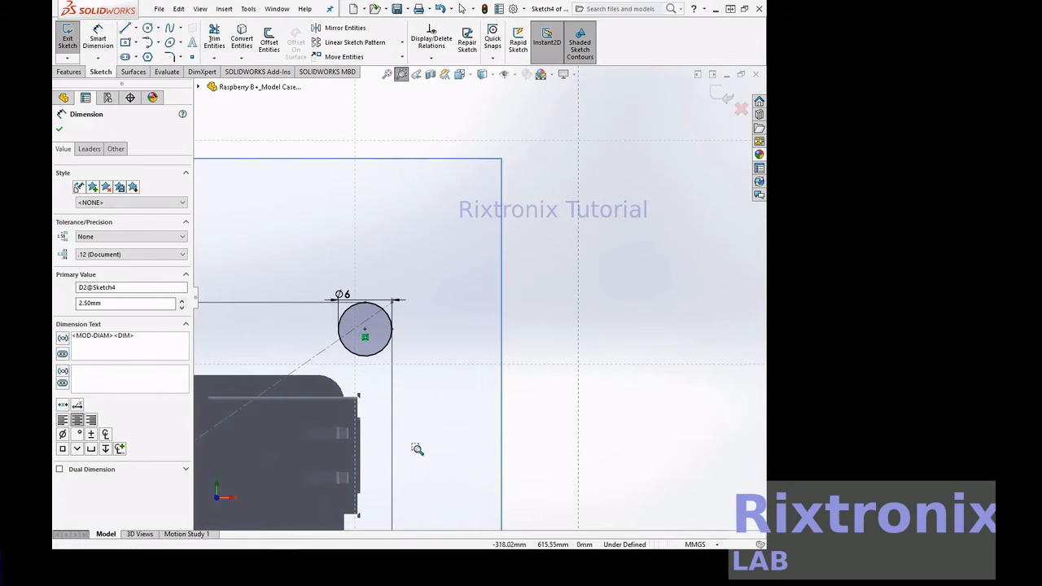
left_click(387, 77)
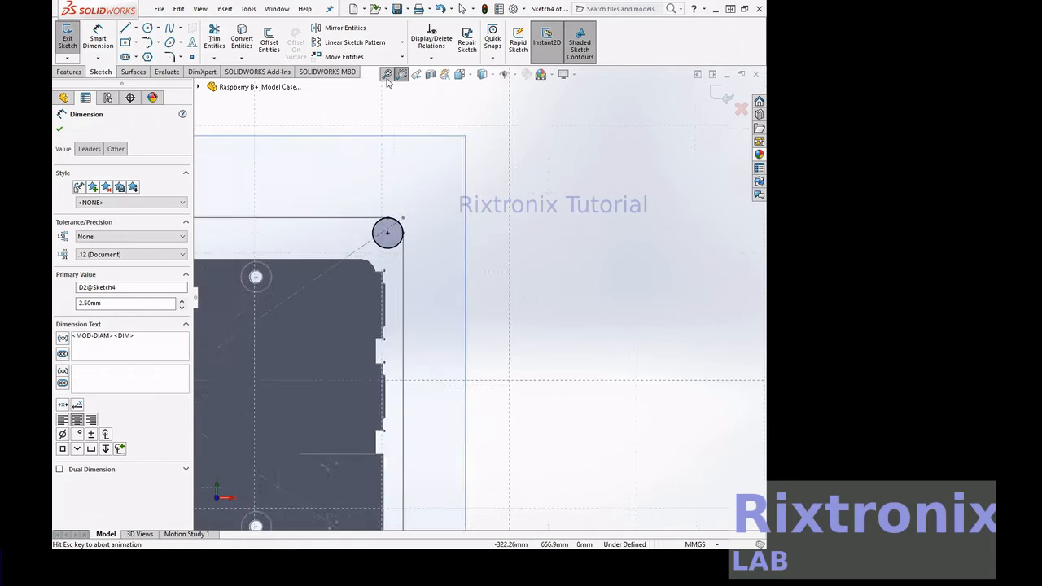
left_click_drag(348, 106, 377, 133)
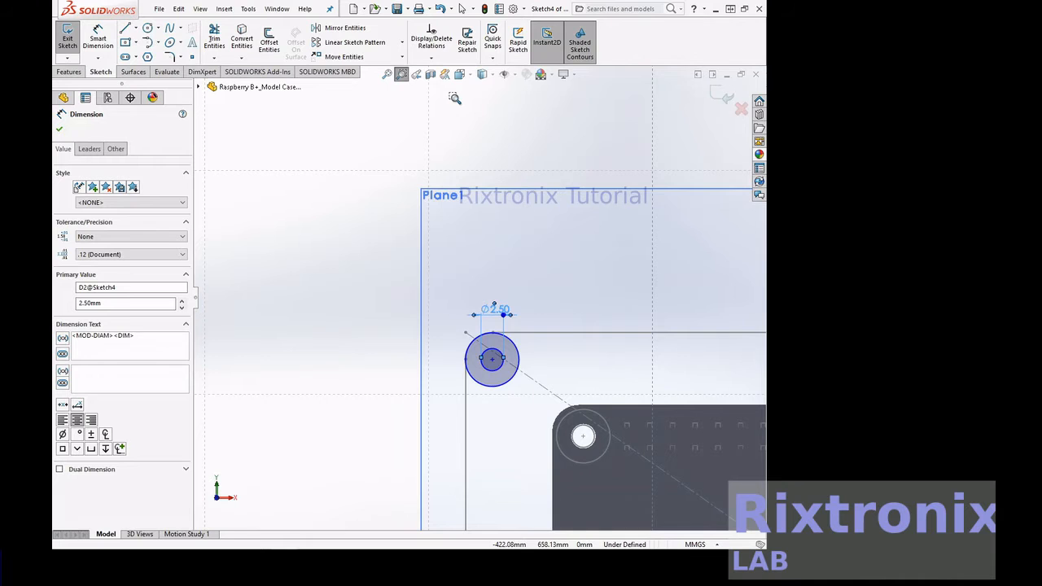
left_click(401, 73)
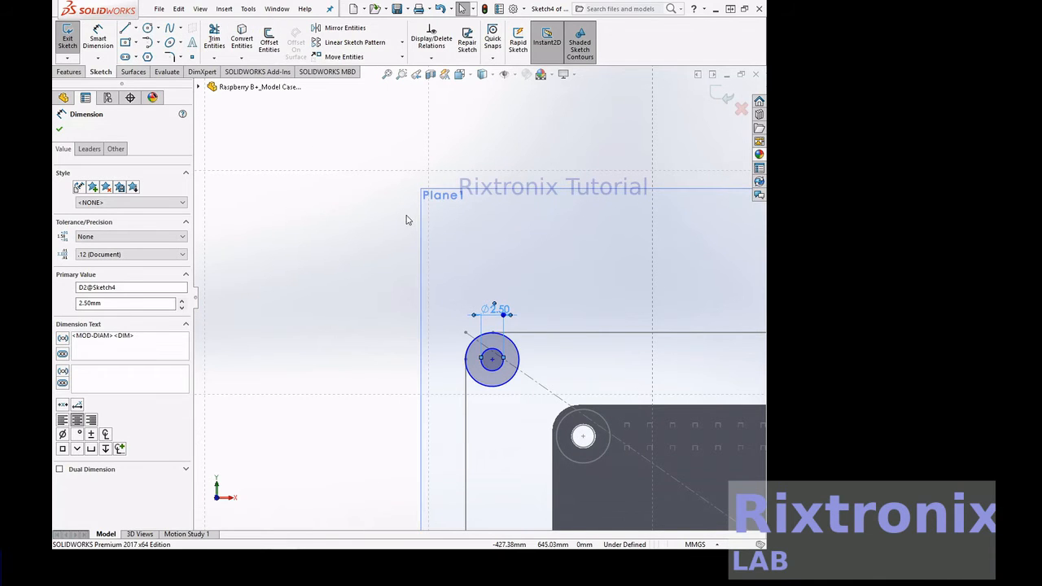
left_click(494, 356)
left_click(494, 355)
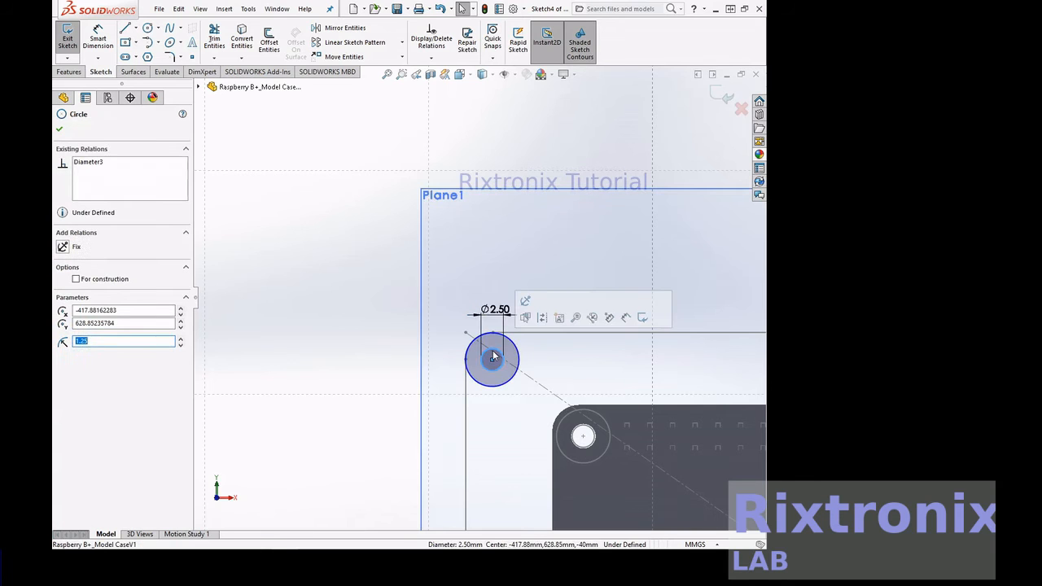
left_click(177, 9)
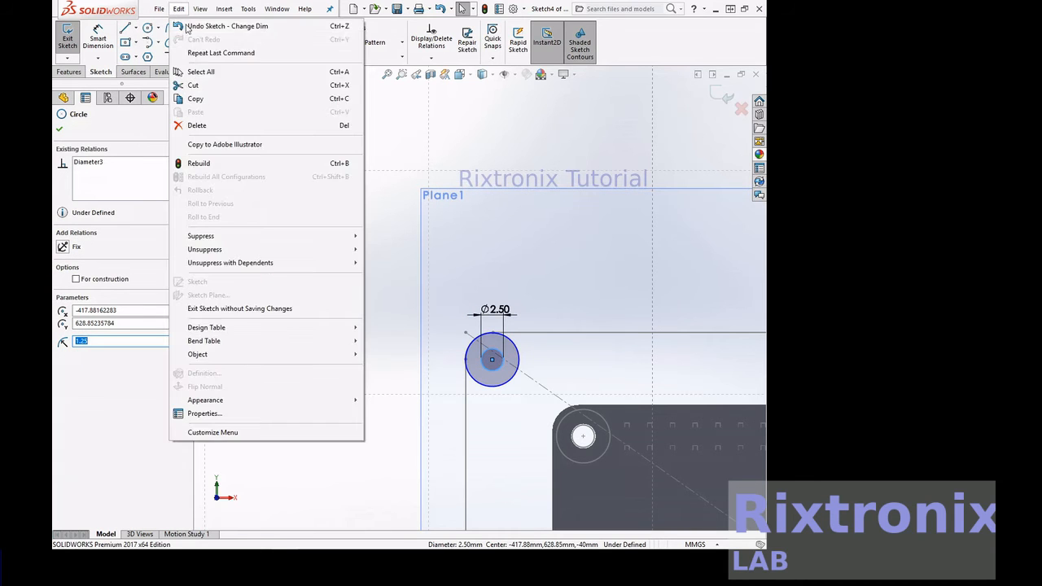
left_click(209, 100)
left_click(411, 136)
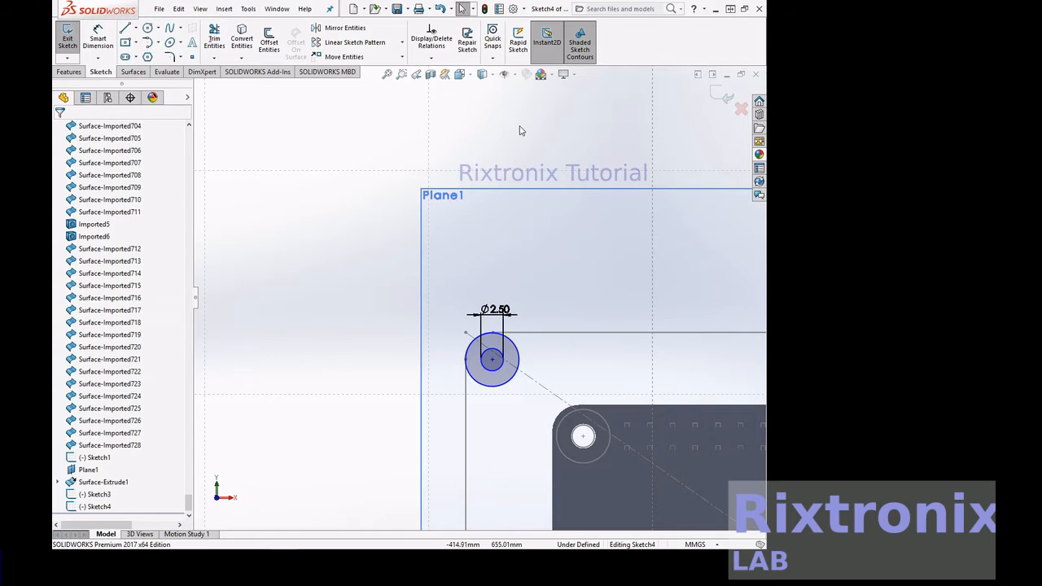
Paste the copied 2.5 mm circle at the centre of the case outline's upper-right corner circle.
left_click(387, 74)
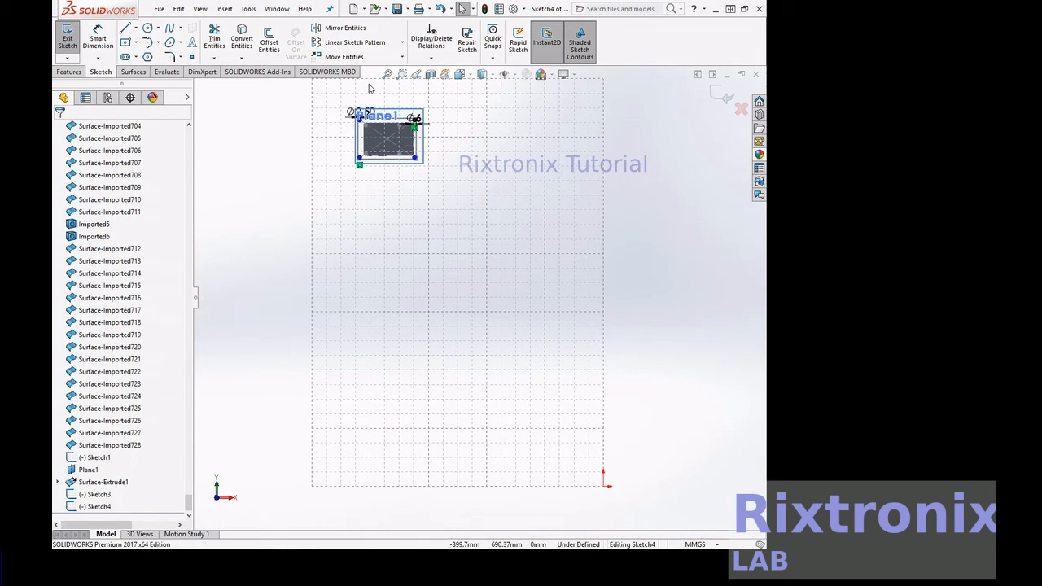
left_click(404, 76)
left_click_drag(407, 105, 422, 127)
key("Escape")
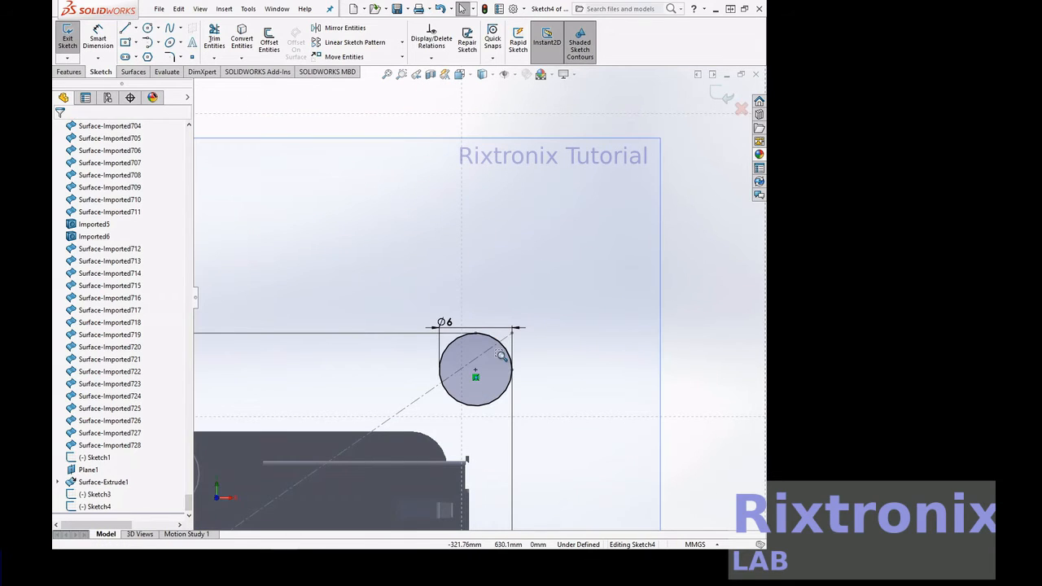
left_click(476, 370)
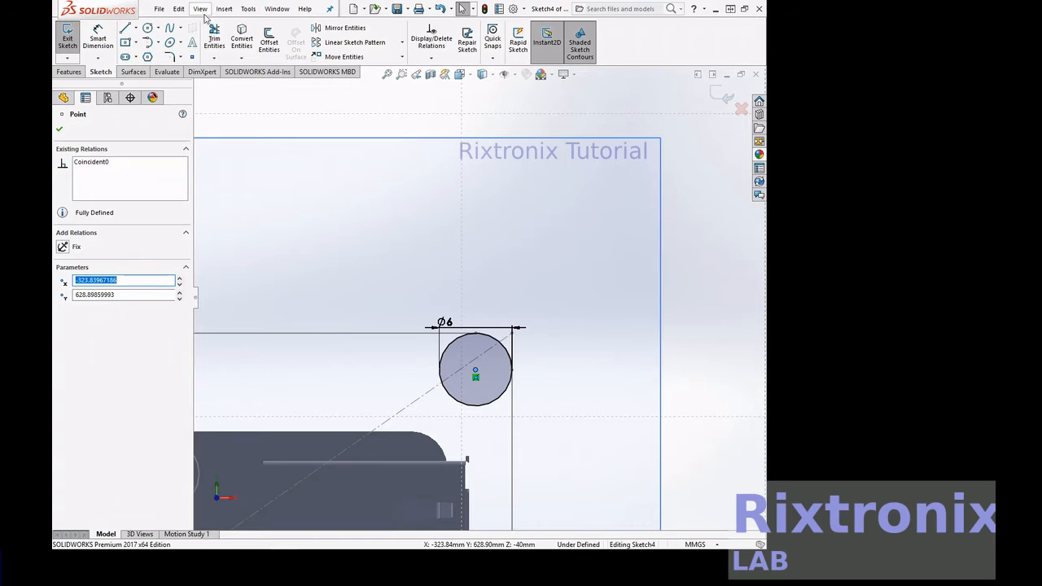
left_click(178, 9)
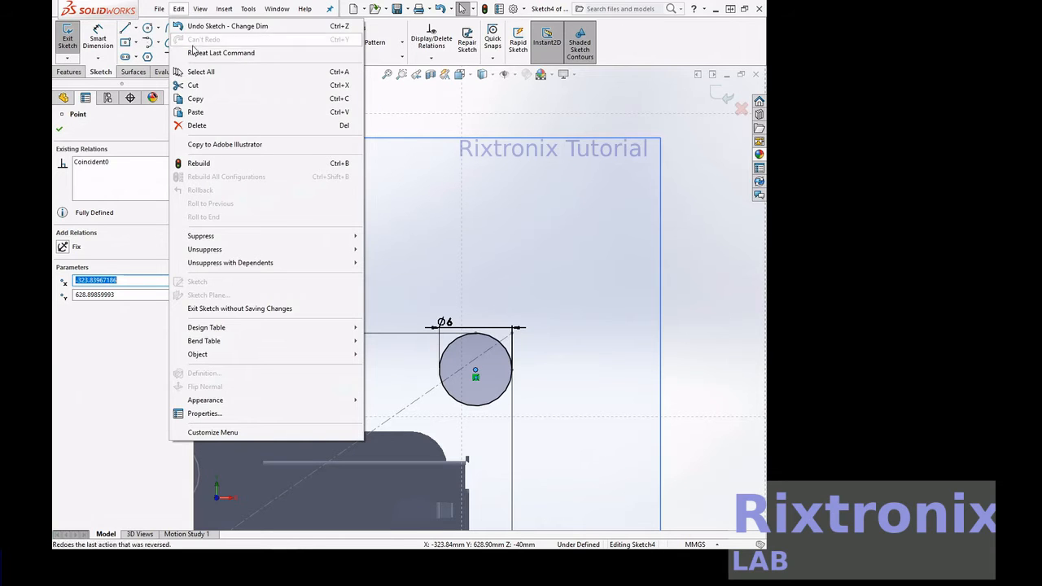
left_click(205, 110)
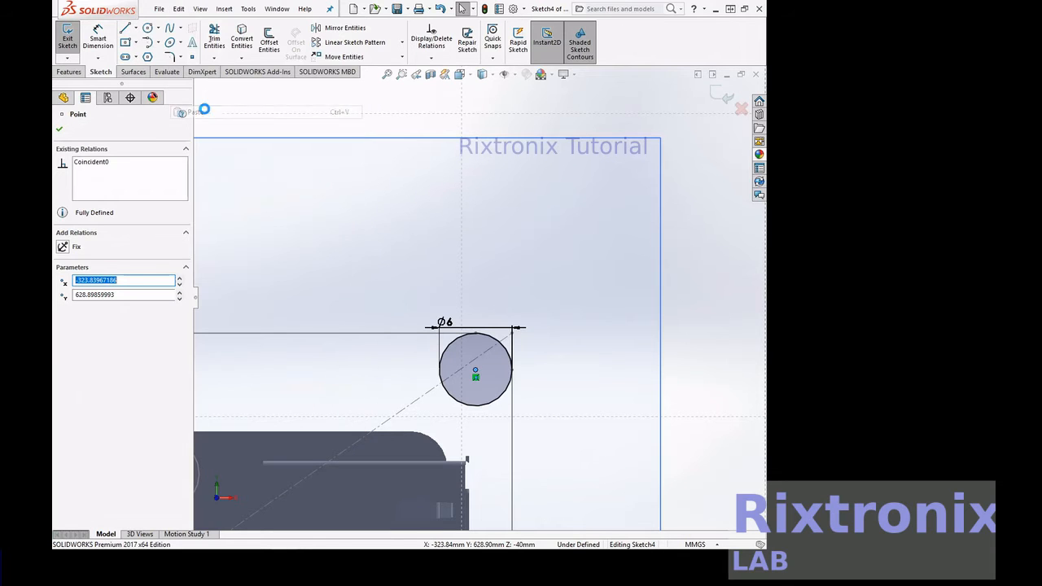
left_click(546, 300)
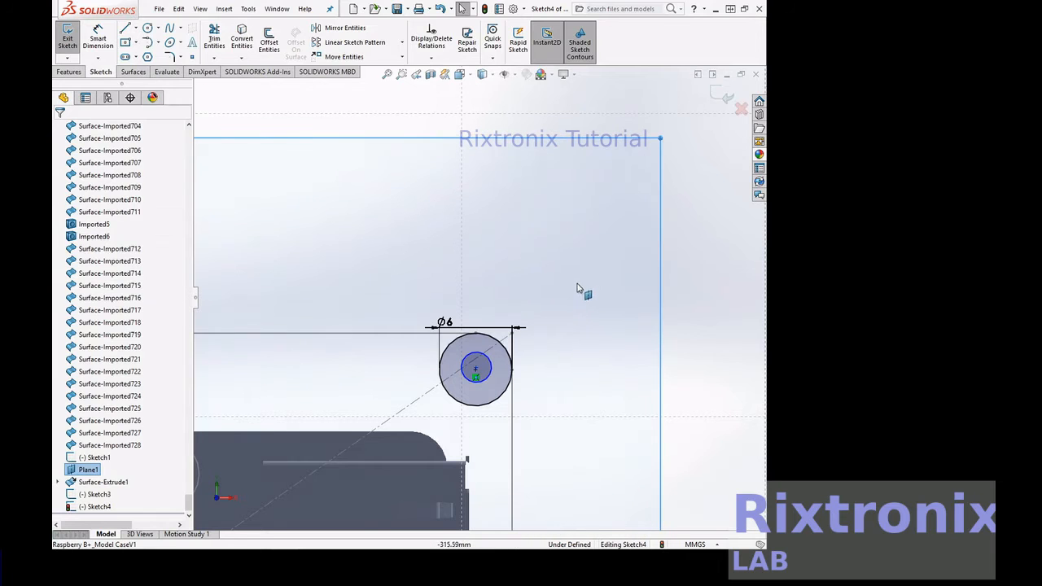
Paste the 2.5 mm circle at the centre of the case outline's lower-right corner circle.
left_click(387, 74)
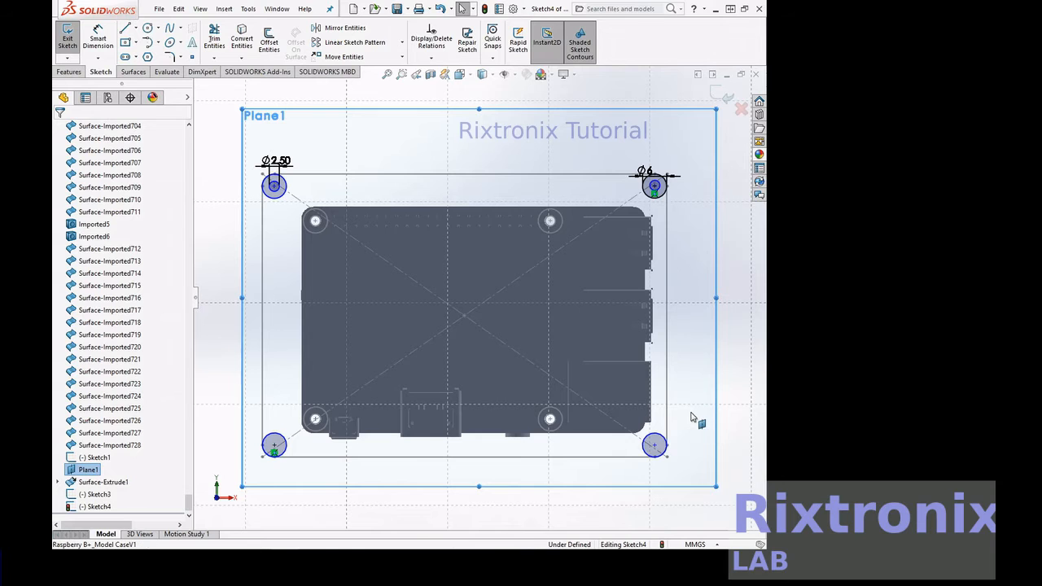
left_click(401, 74)
left_click_drag(686, 411, 625, 473)
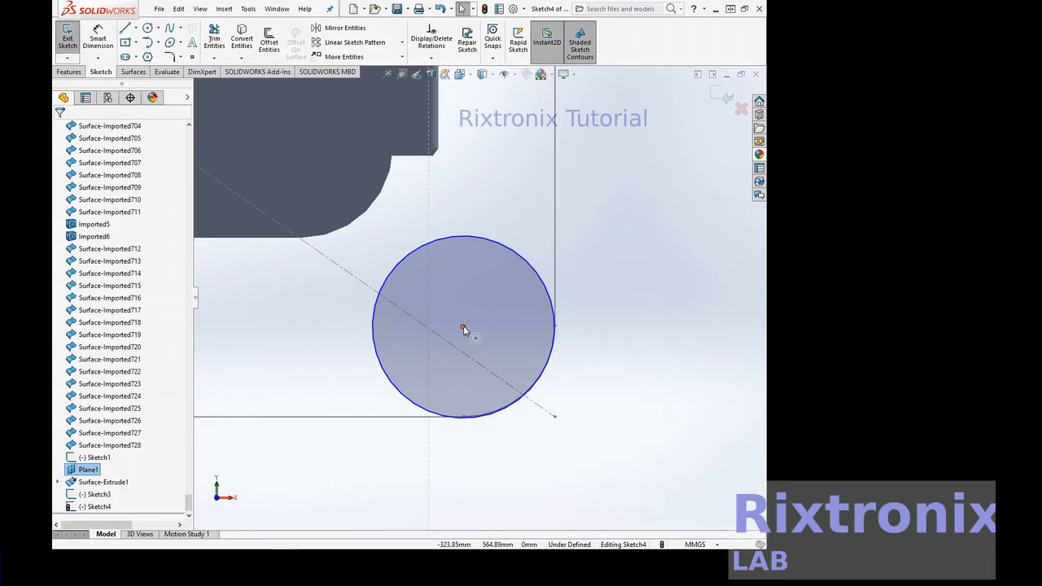
left_click(463, 326)
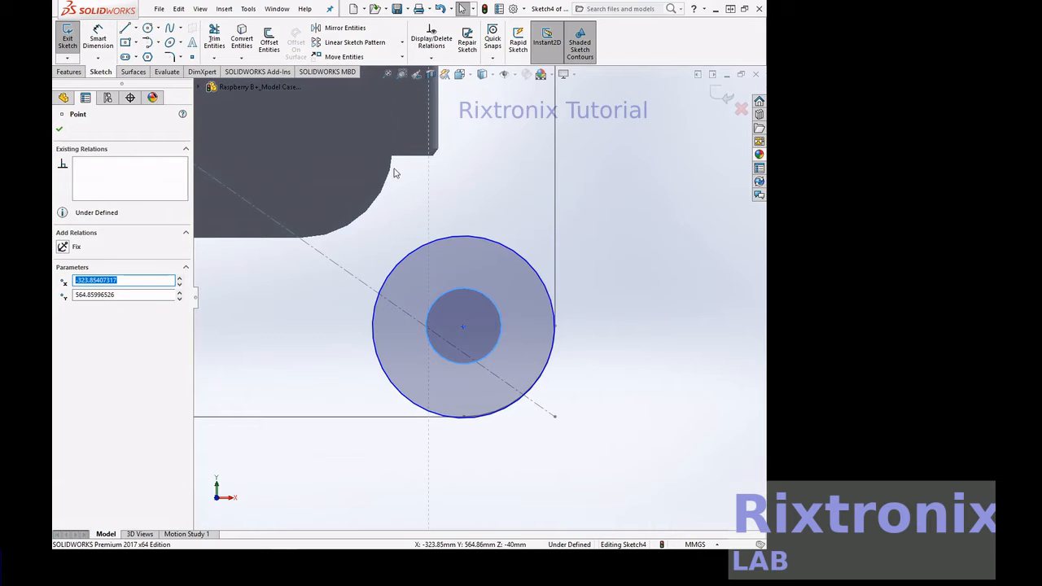
Paste the 2.5 mm circle at the centre of the case outline's lower-left corner circle.
left_click(386, 75)
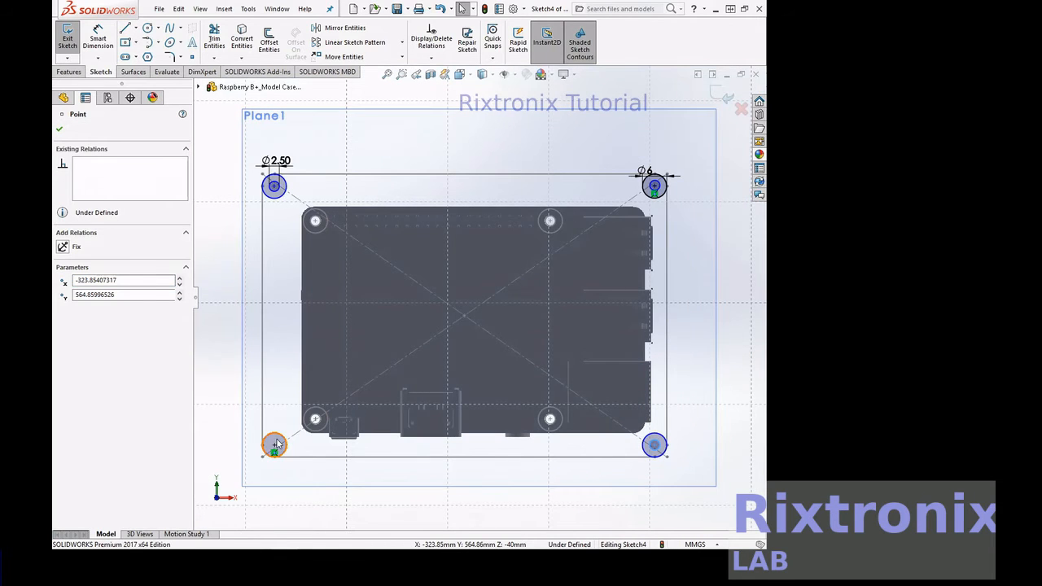
left_click(401, 74)
left_click_drag(233, 409, 310, 486)
key("Escape")
left_click(499, 292)
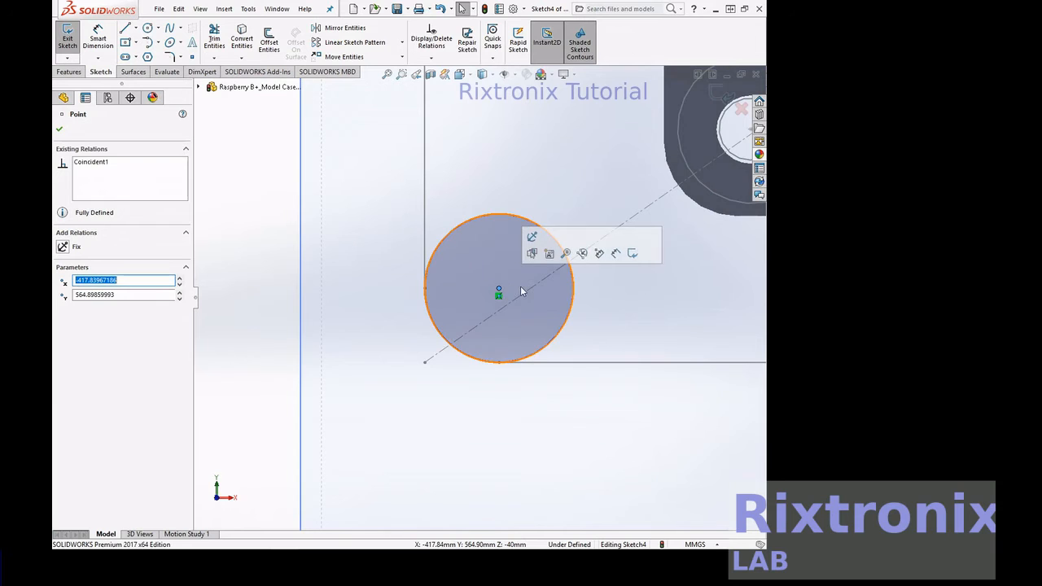
key("ctrl+v")
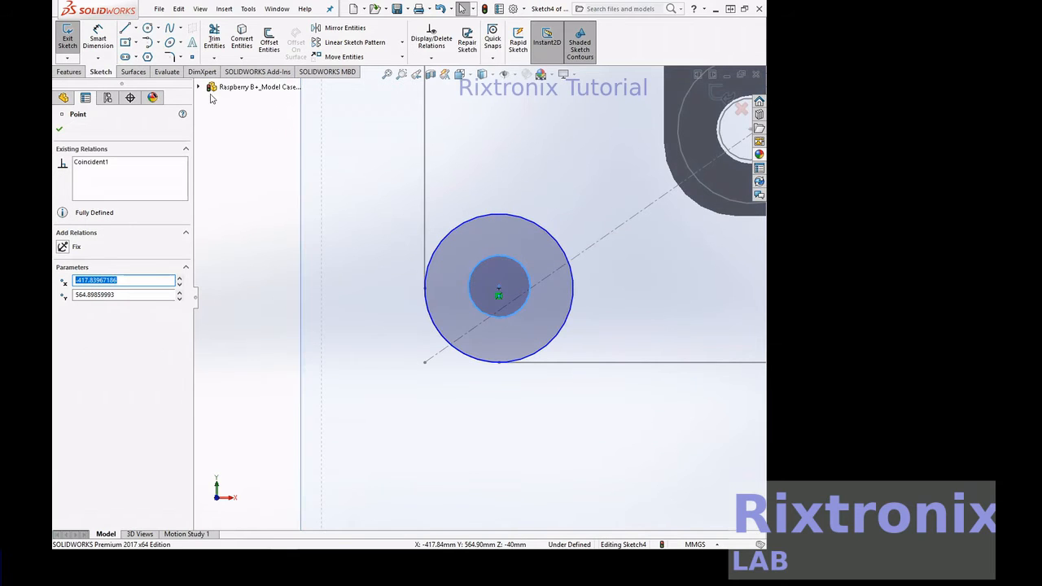
Exit the sketch with the corner screw holes and save the part.
left_click(68, 36)
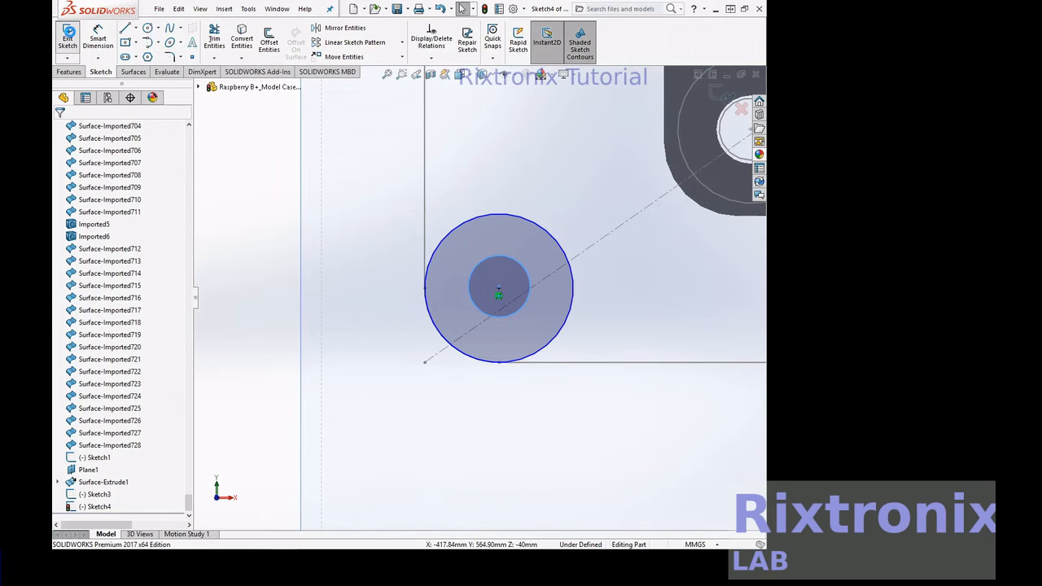
left_click(160, 9)
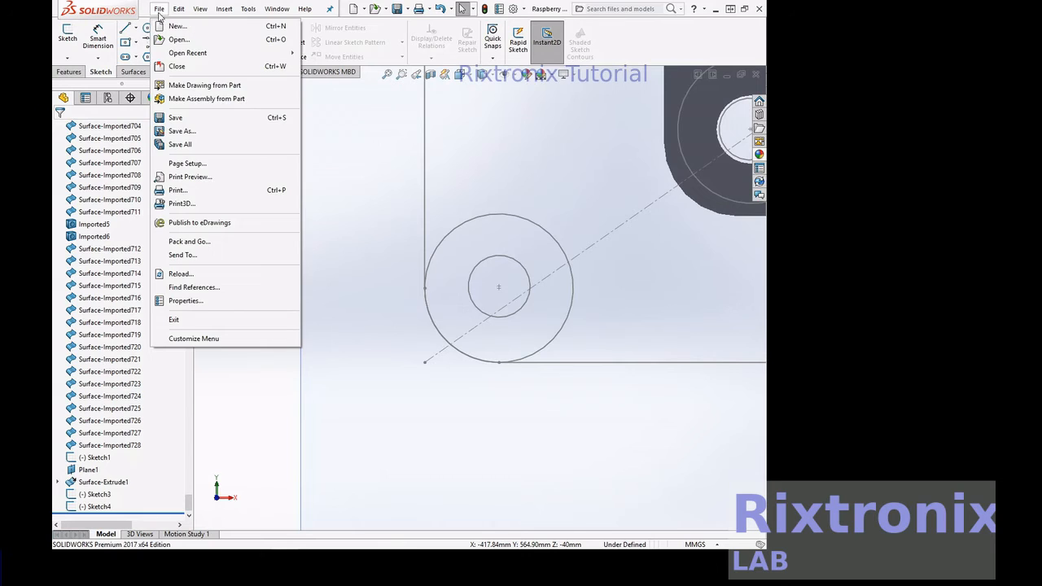
left_click(174, 118)
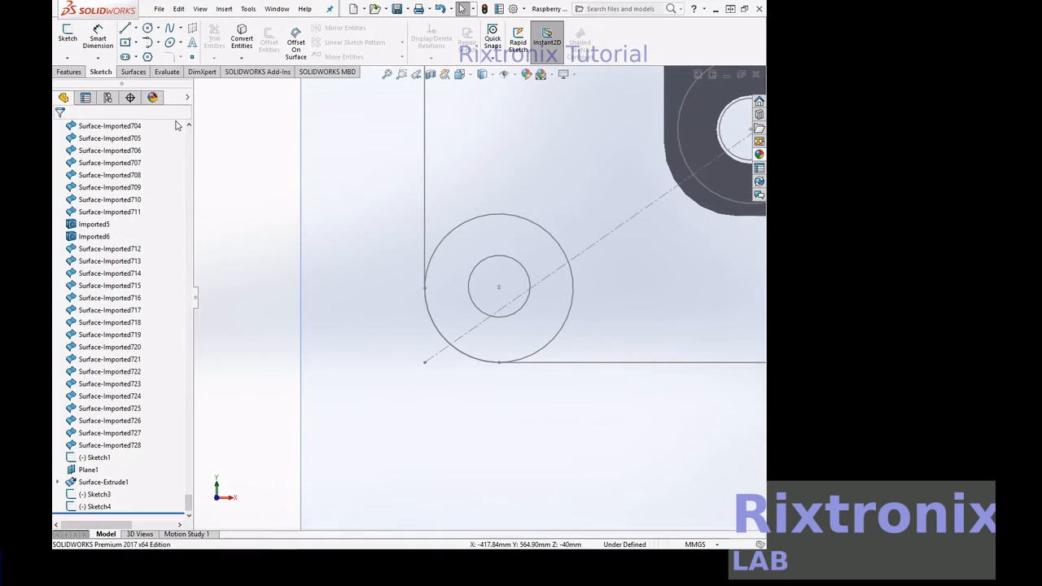
Select the Front Plane, examine the case from an angle and return to a view normal to that plane.
scroll(183, 208, "up", 10)
left_click_drag(186, 491, 209, 148)
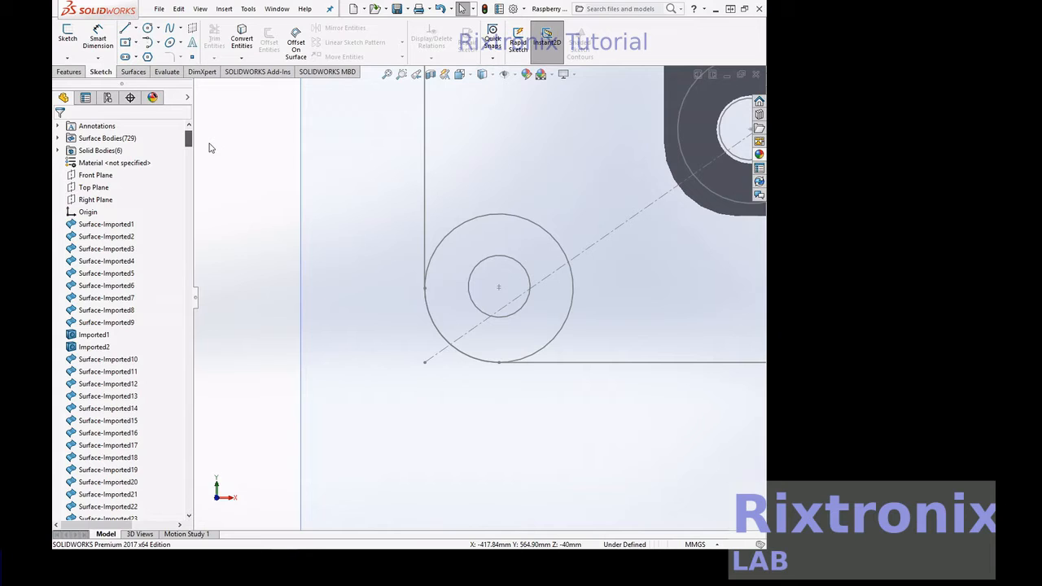
left_click(102, 176)
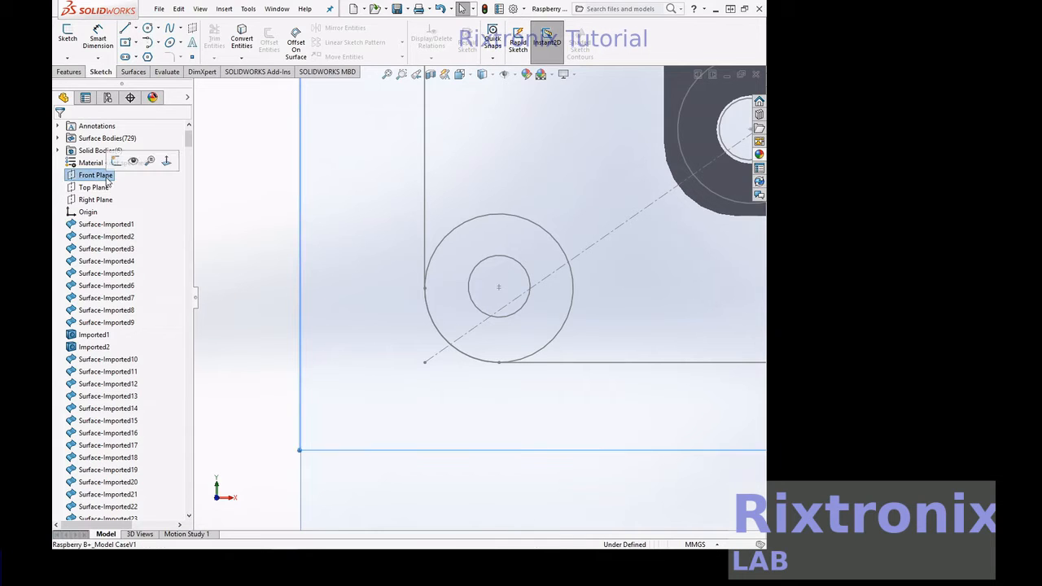
left_click(166, 161)
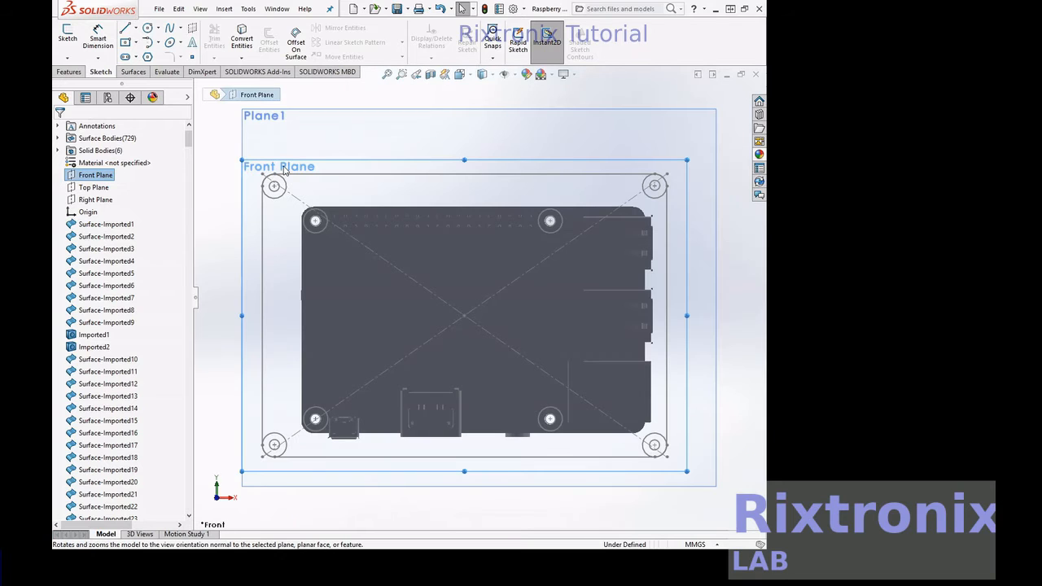
right_click(731, 129)
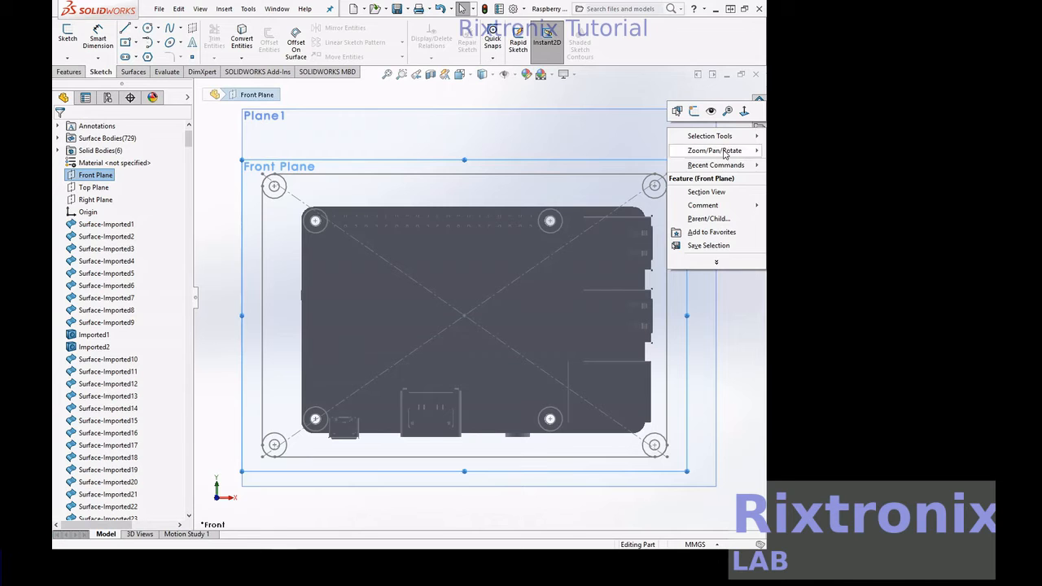
mouse_move(722, 152)
left_click(648, 190)
mouse_move(738, 176)
left_mouse_down()
mouse_move(679, 182)
mouse_move(741, 174)
left_mouse_up()
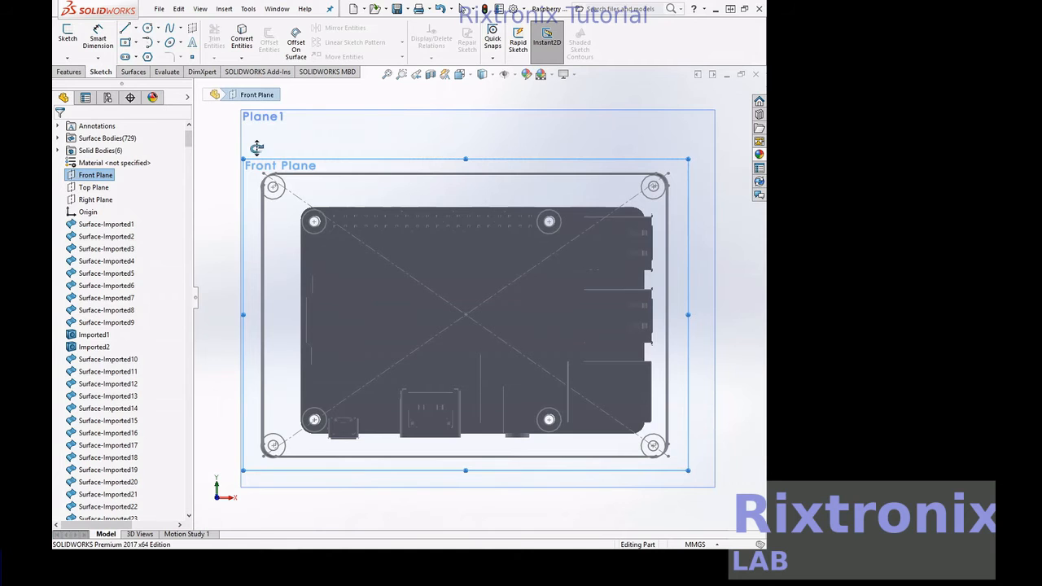
right_click(107, 175)
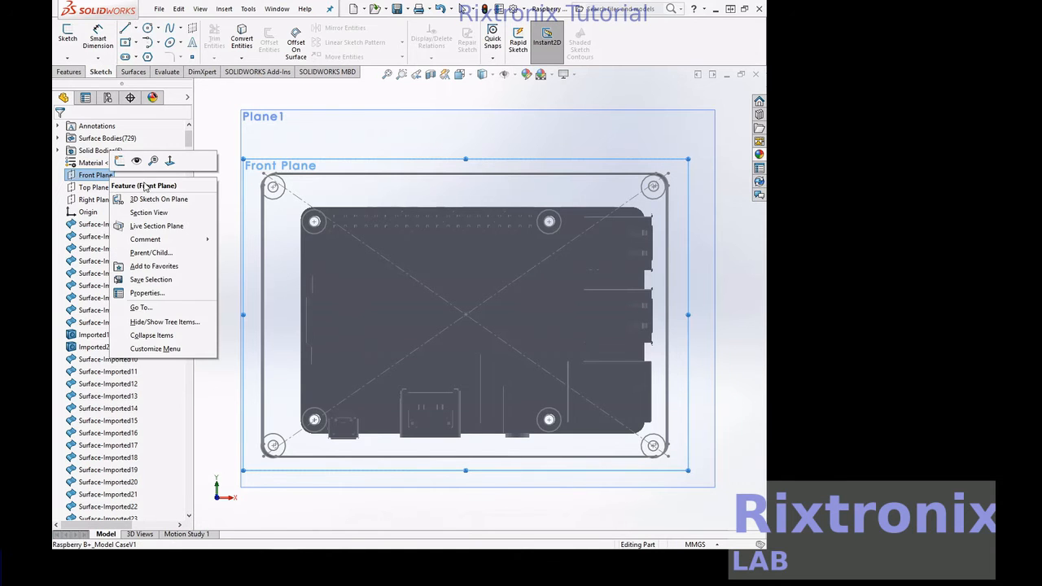
left_click(177, 165)
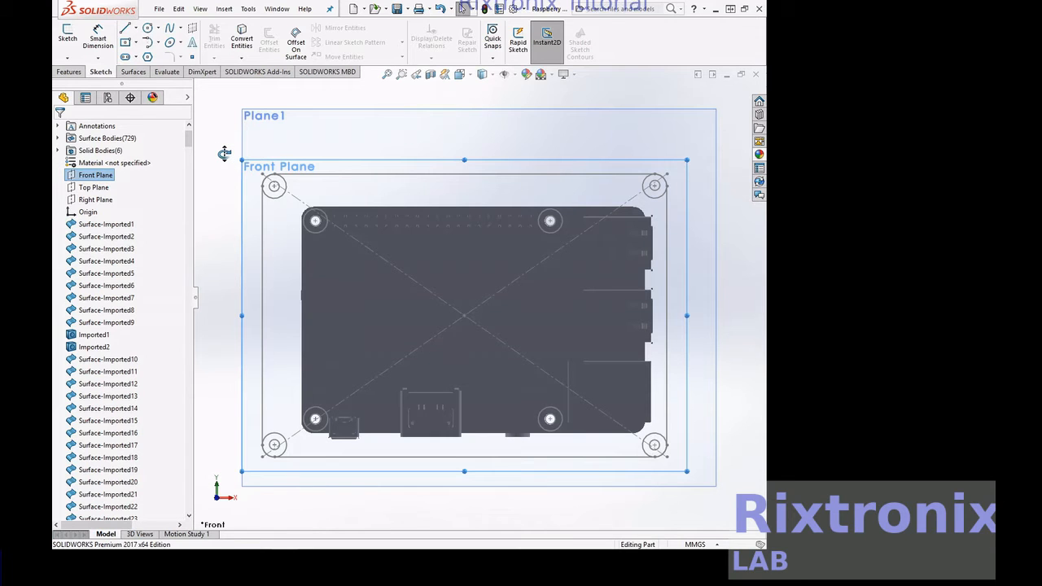
On the Front Plane, sketch two concentric circles at the case's upper-left corner, with radii of about 2.94 mm and 1.26 mm.
left_click(401, 74)
left_click_drag(230, 155, 312, 210)
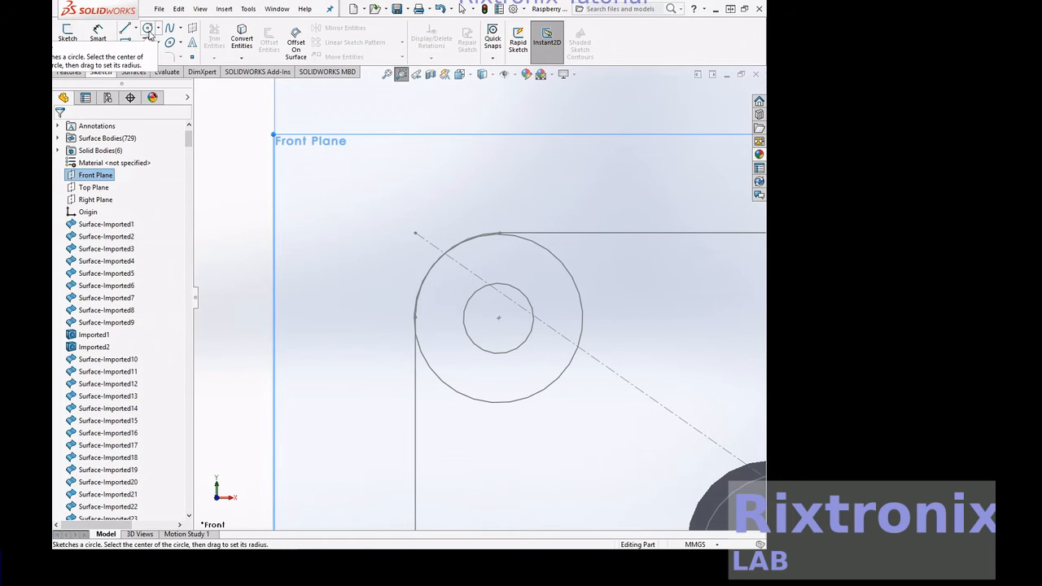
left_click(147, 28)
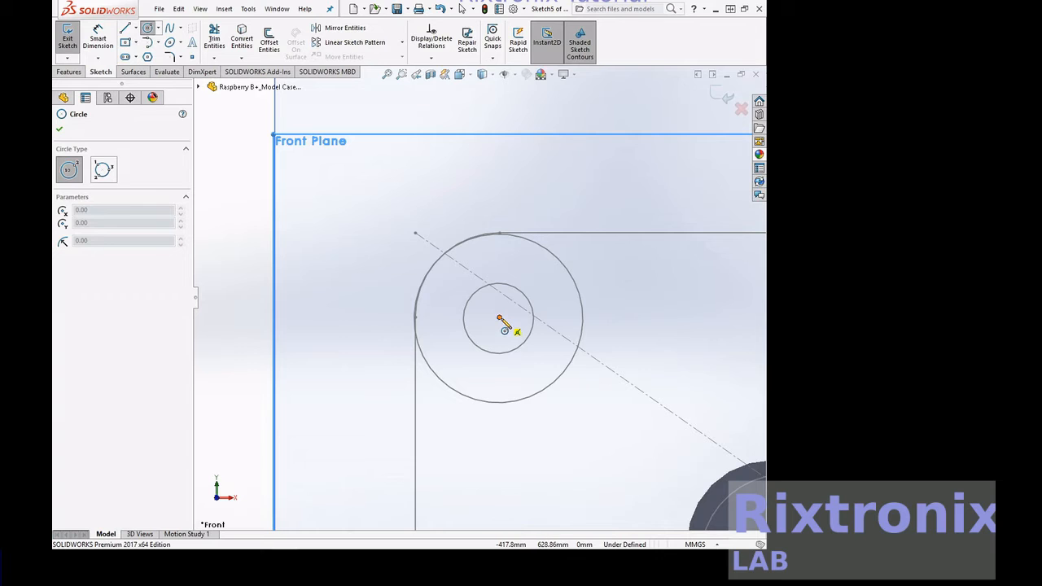
left_click(499, 317)
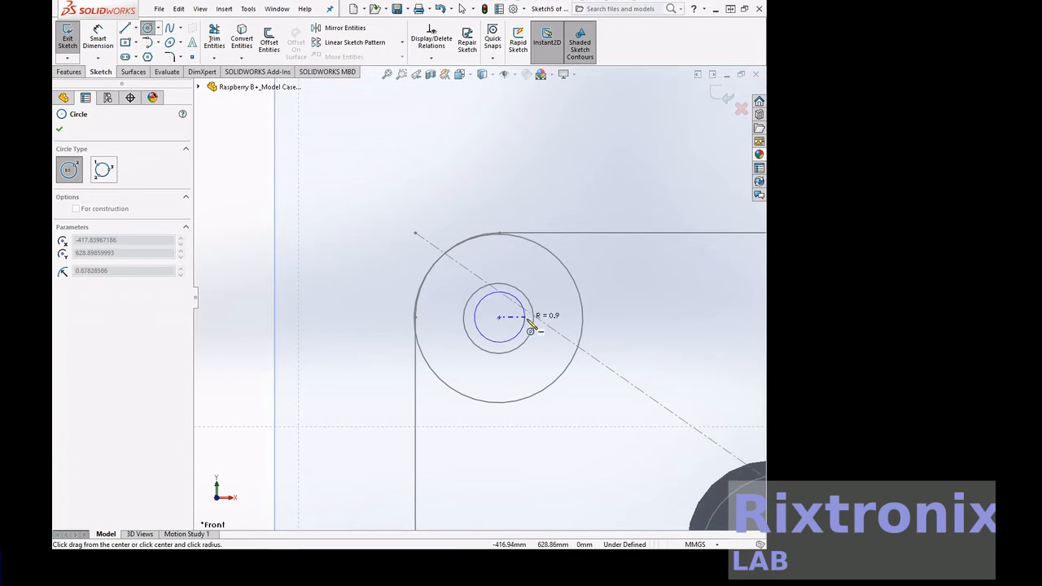
left_click(583, 329)
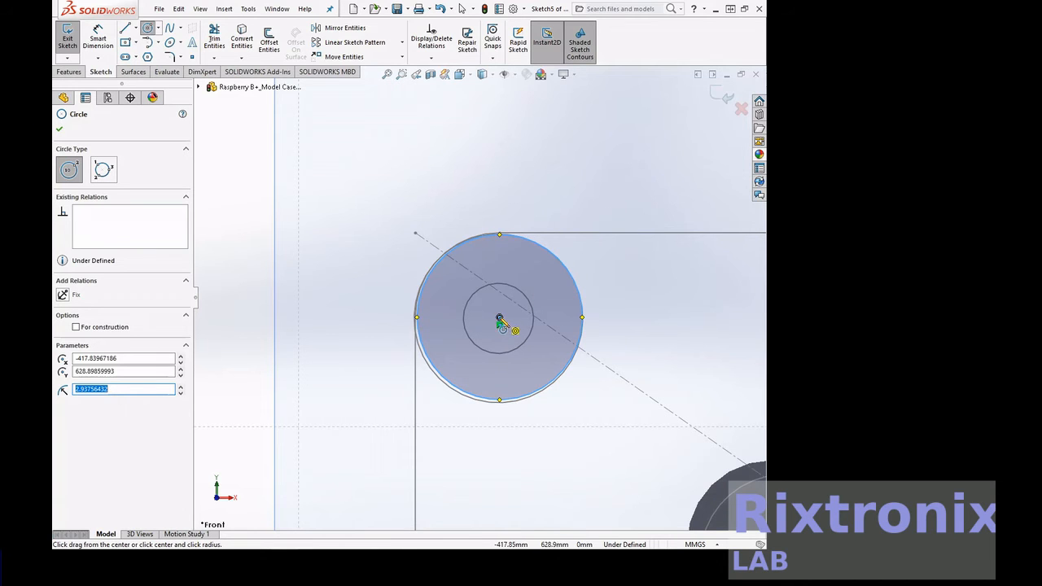
left_click(499, 319)
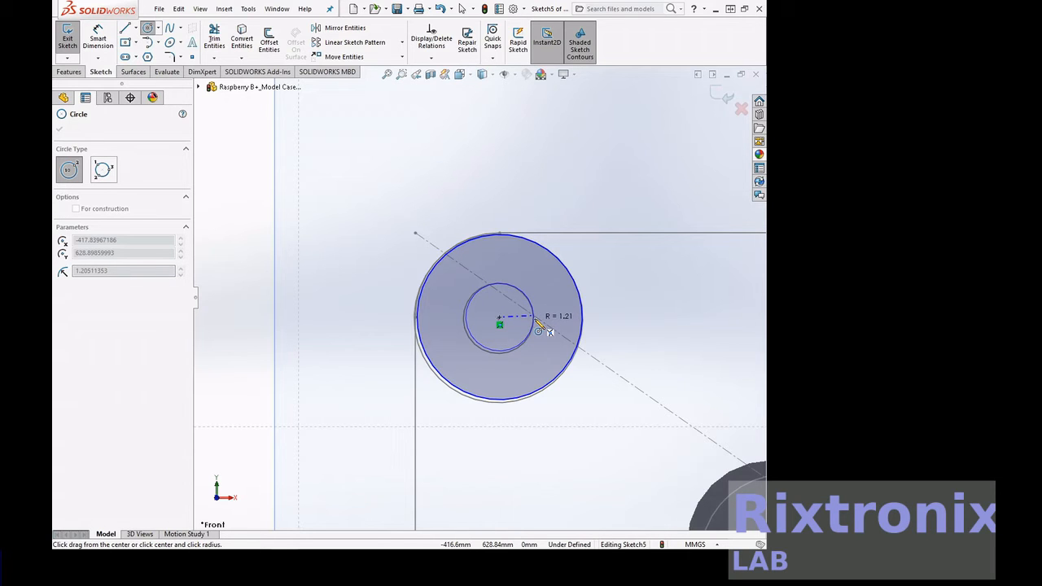
left_click(537, 325)
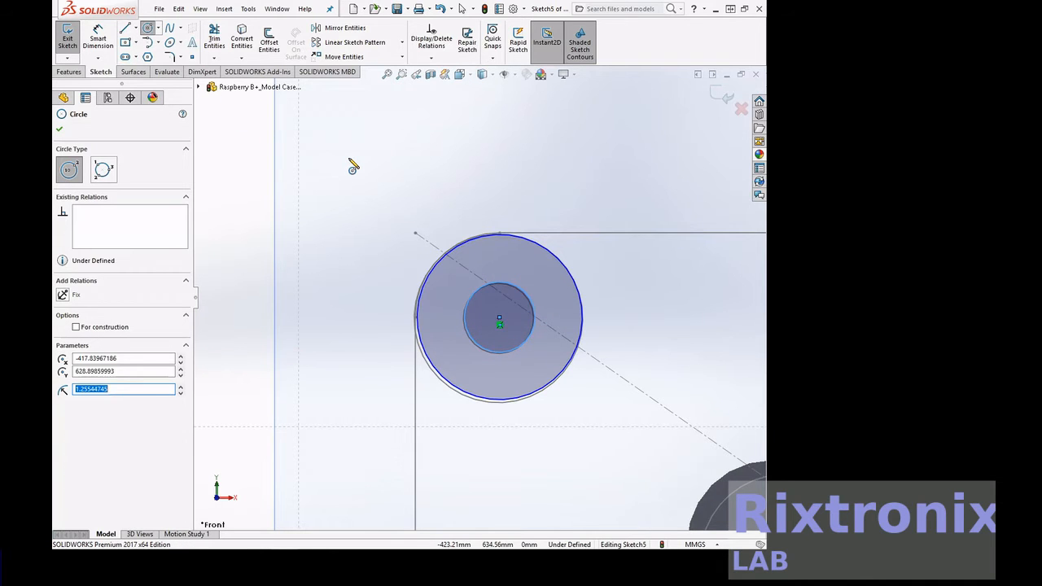
key("Escape")
Examine from an angle where the new Front Plane circles sit within the case walls, and restore the view normal to the plane.
key("f")
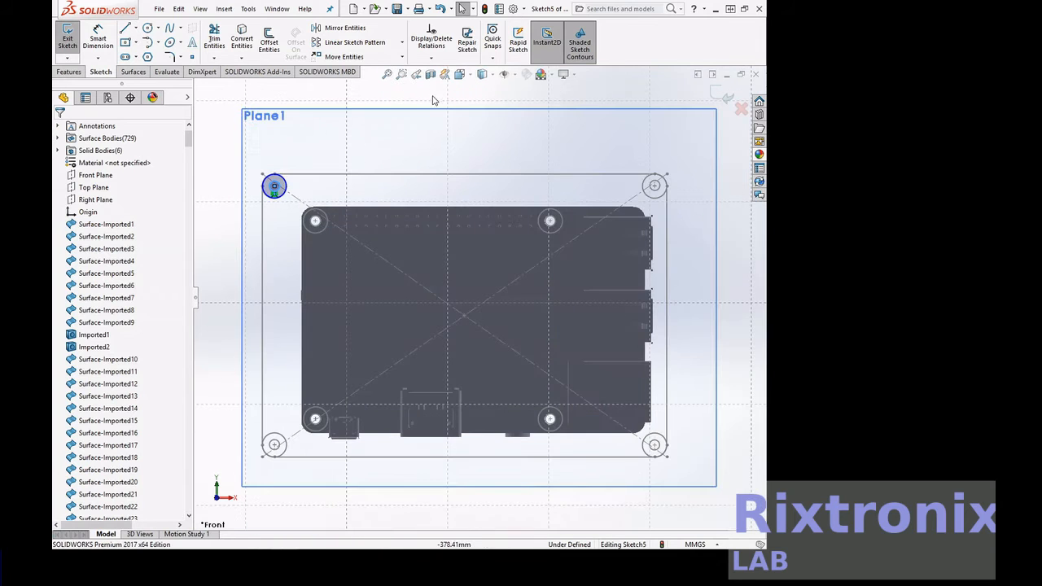
right_click(549, 91)
mouse_move(588, 109)
left_click(514, 127)
left_click_drag(513, 127, 535, 121)
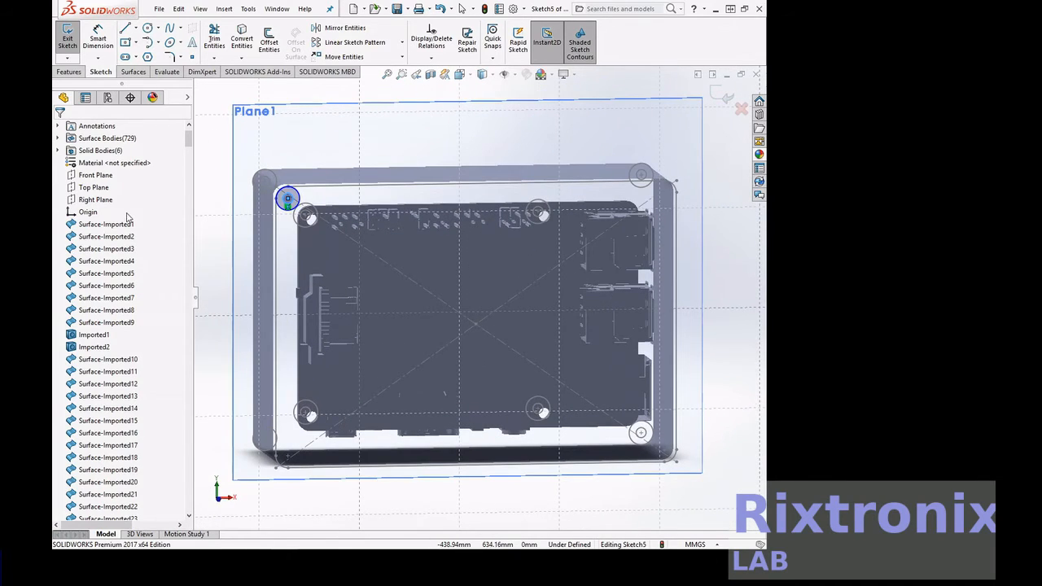
left_click(95, 175)
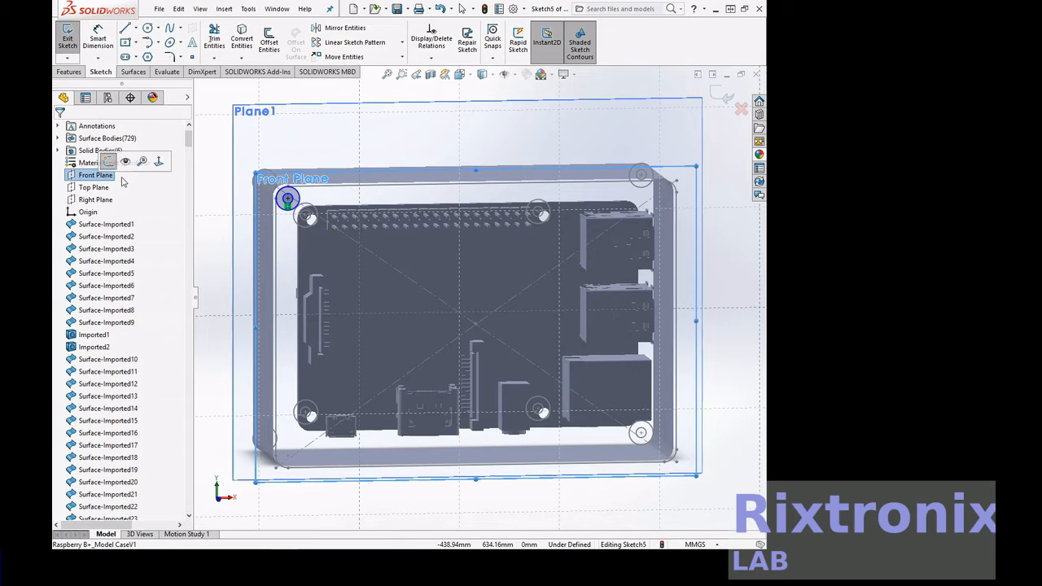
left_click(157, 168)
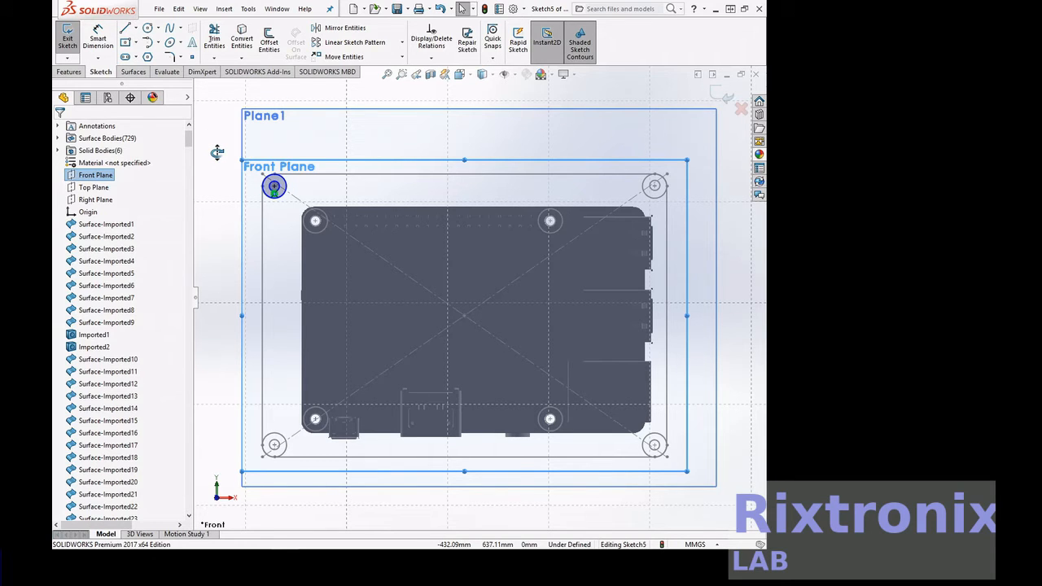
Copy both concentric circles at the case's upper-left corner to the clipboard.
left_click(274, 188)
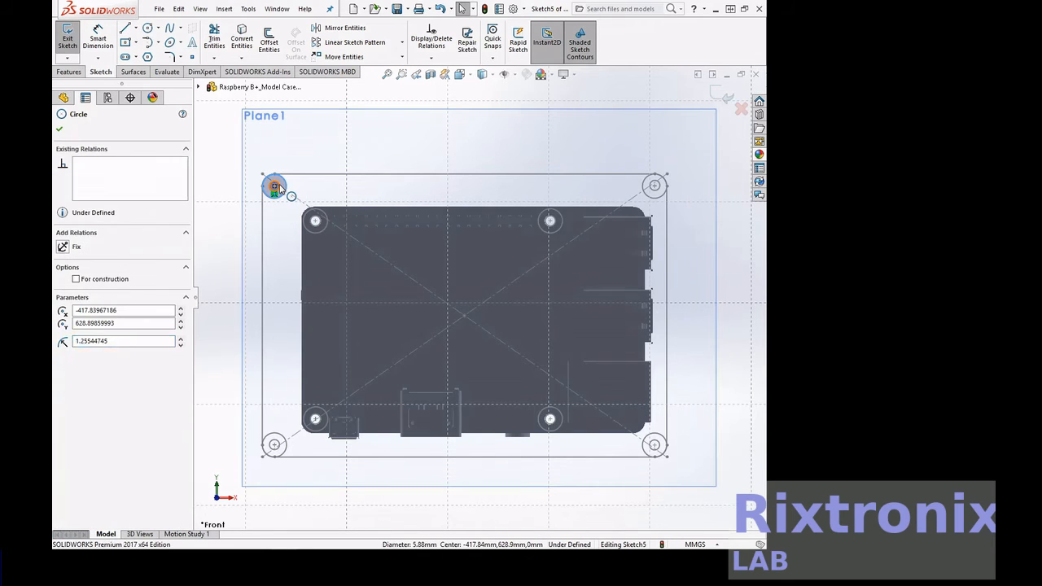
left_click(275, 187, "ctrl")
left_click(178, 9)
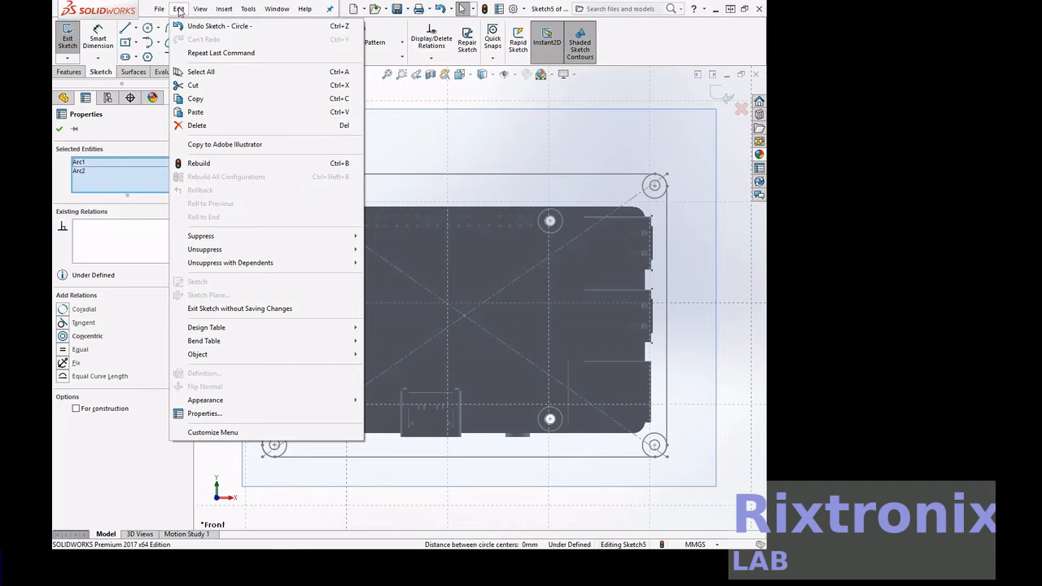
left_click(203, 100)
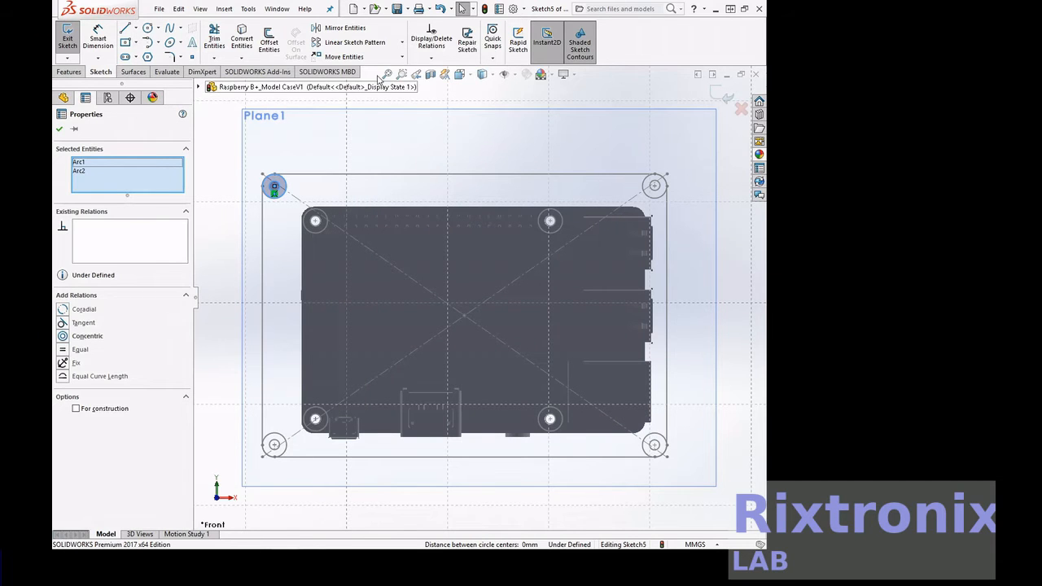
Paste the copied pair of concentric circles onto the center of the case's lower-left corner arc.
left_click(401, 73)
left_click_drag(236, 413, 314, 477)
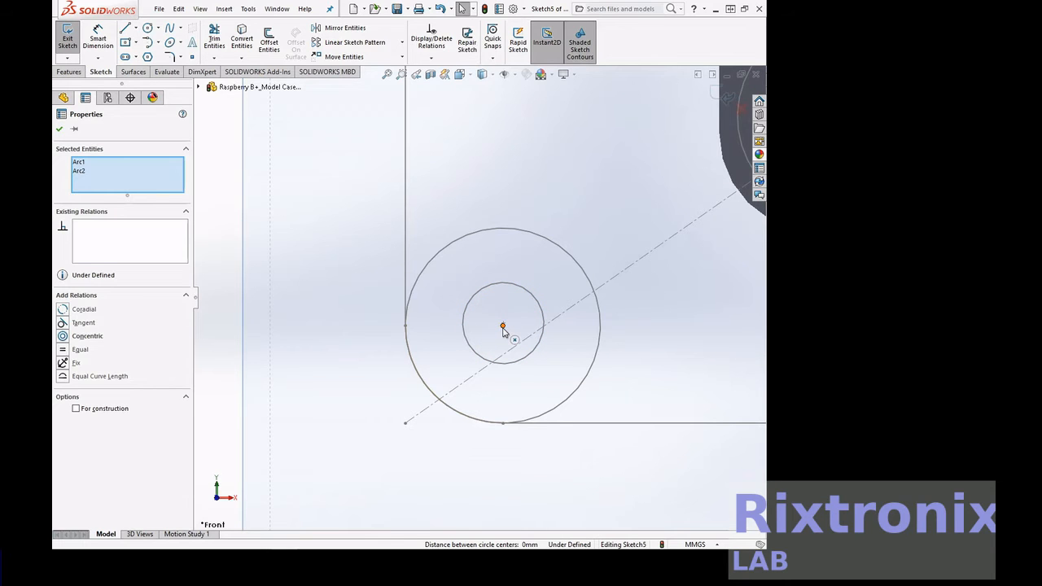
left_click(502, 327)
left_click(521, 337)
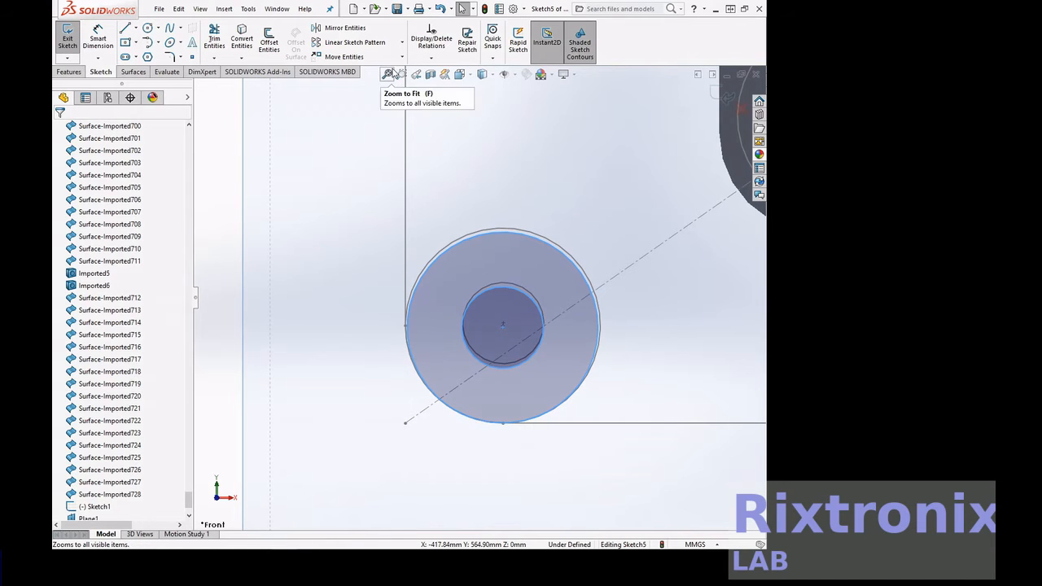
left_click(387, 74)
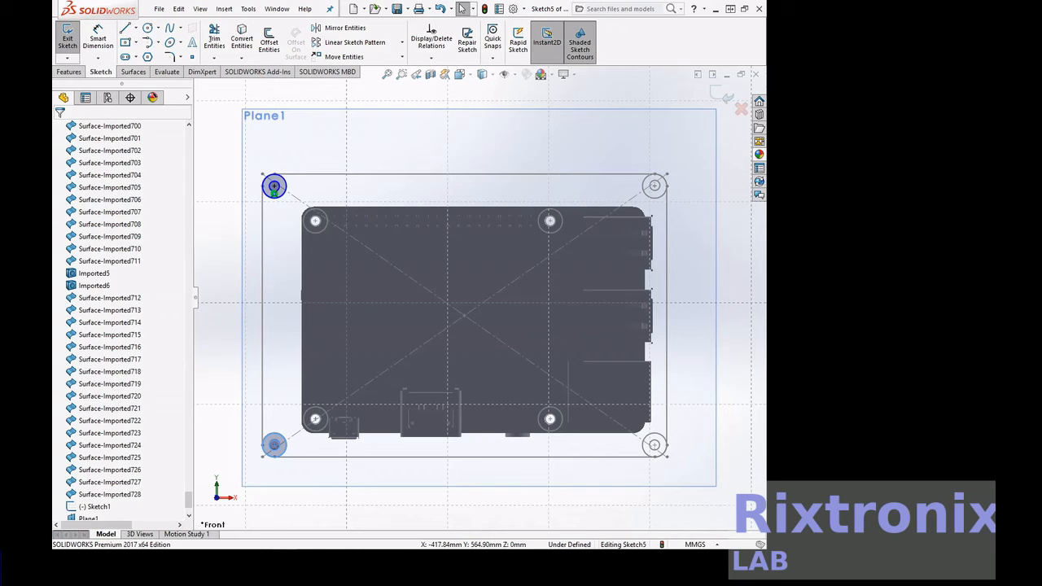
Examine from an angle where the pasted circles sit relative to the Front Plane, and restore the view normal to that plane.
right_click(491, 92)
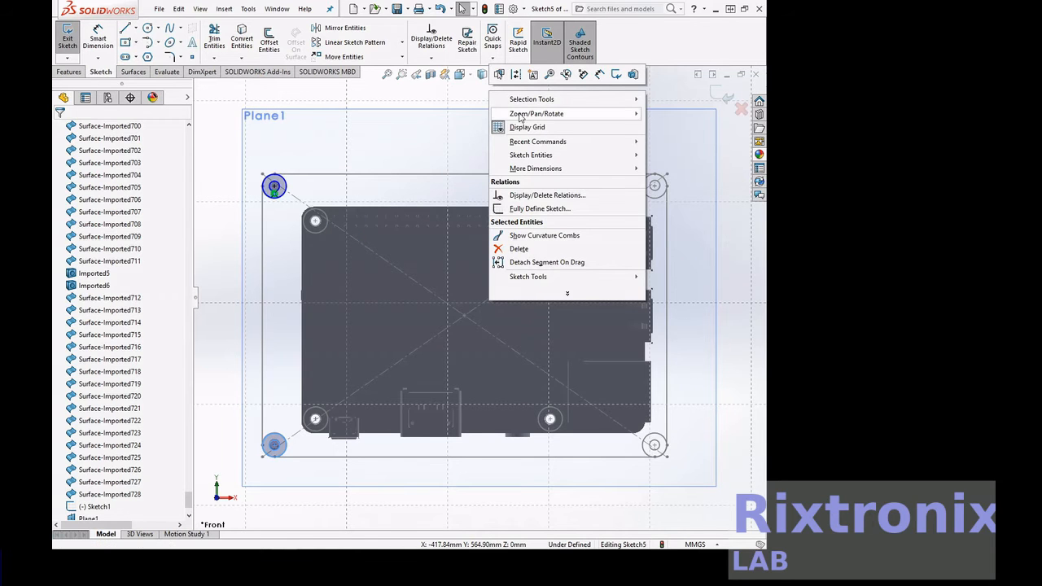
mouse_move(520, 117)
left_click(694, 157)
left_click_drag(691, 112, 420, 126)
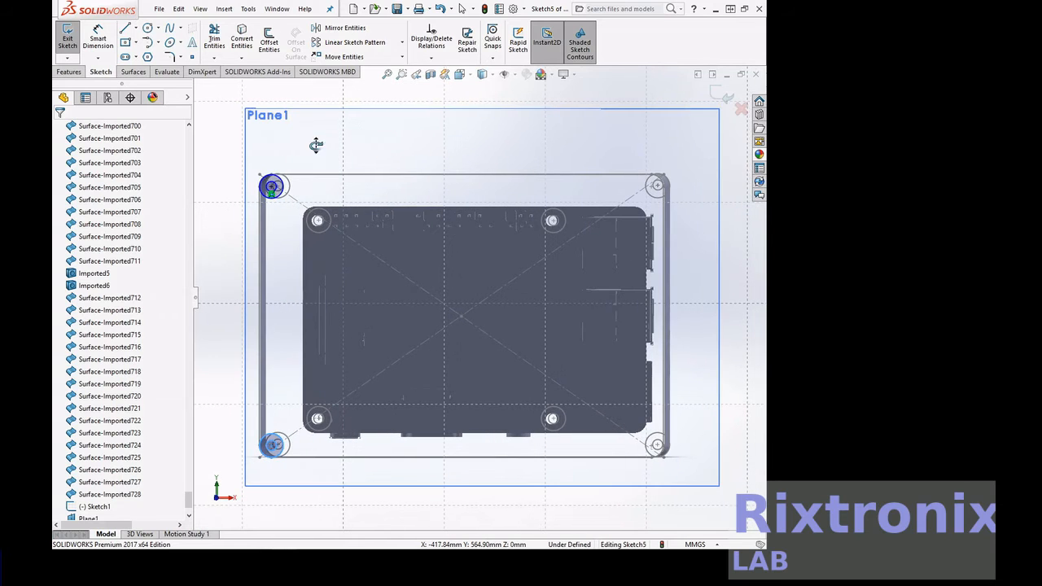
left_click_drag(188, 497, 203, 138)
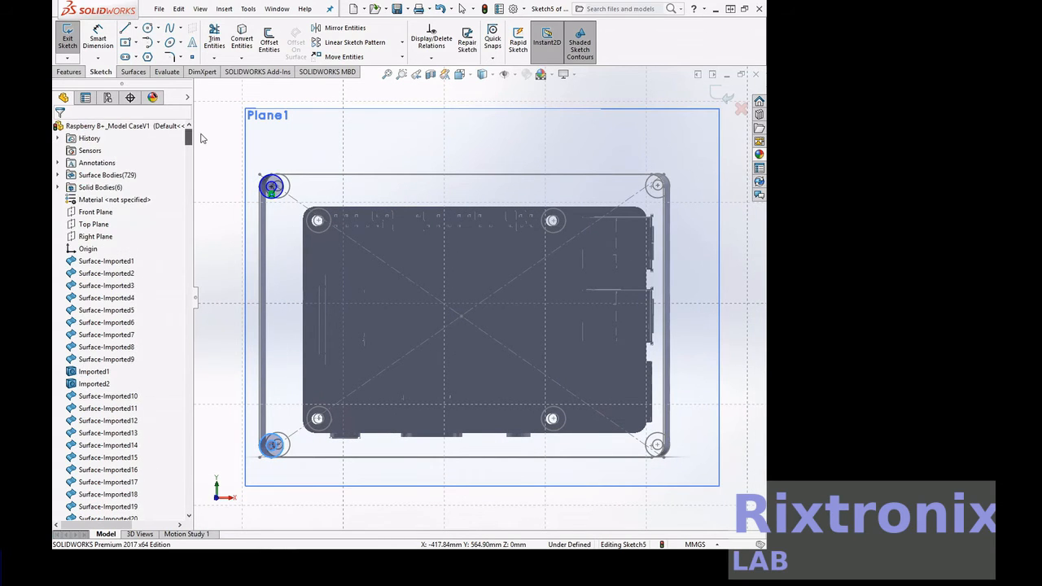
left_click(96, 212)
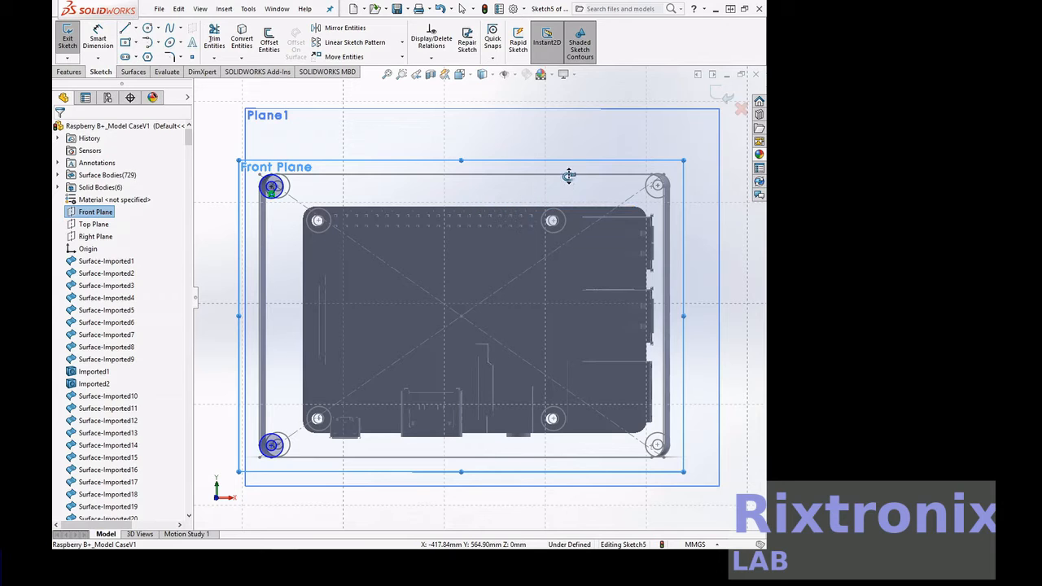
left_click(402, 75)
left_click_drag(707, 415, 619, 481)
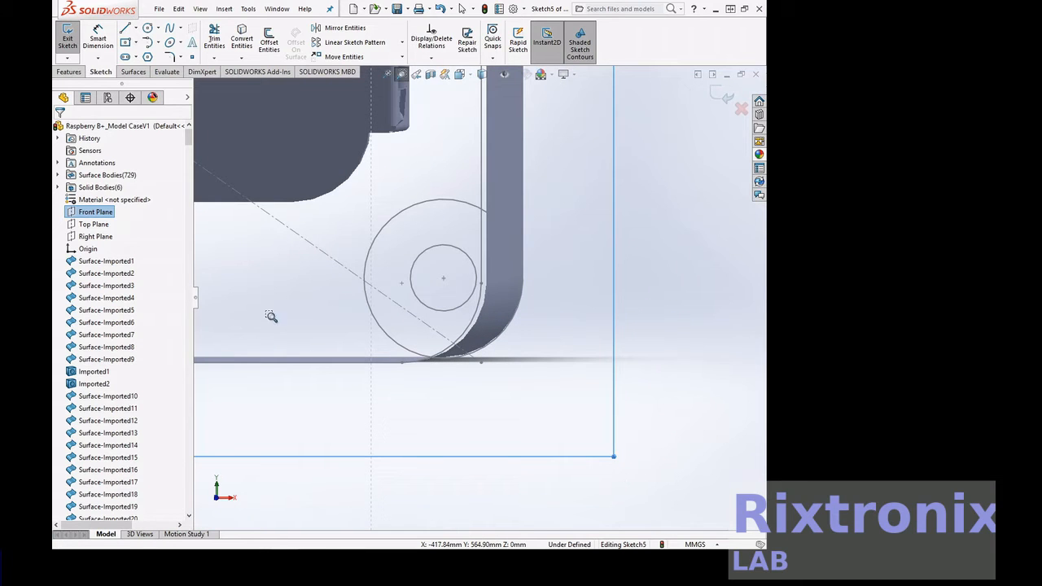
right_click(100, 216)
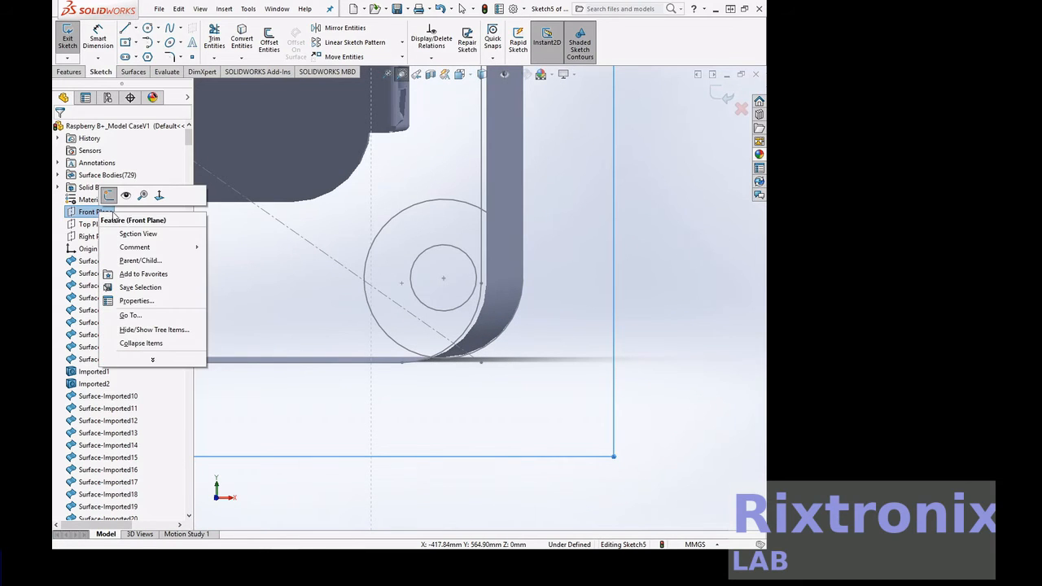
left_click(155, 200)
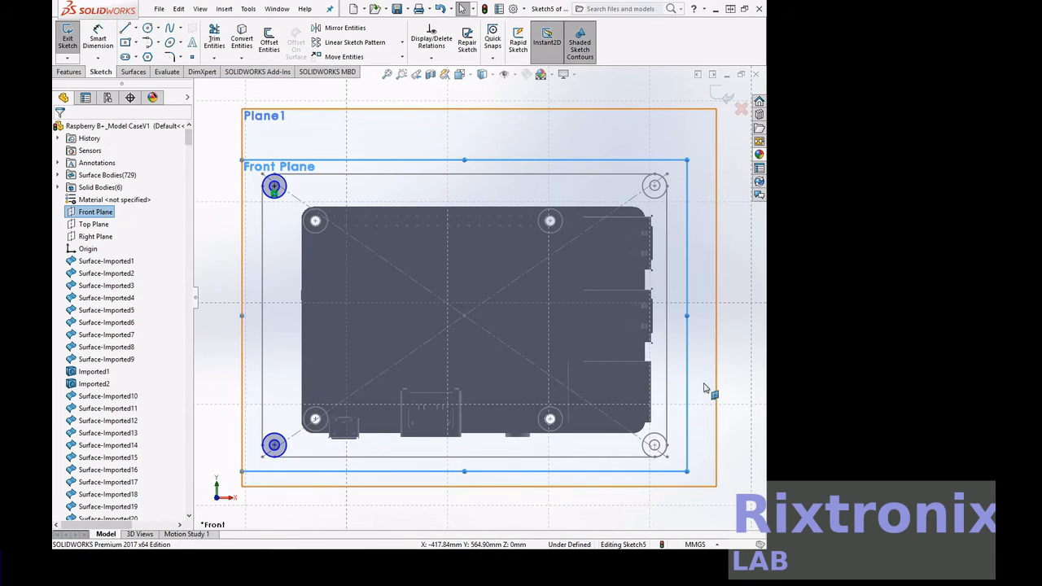
Paste the copied concentric circles onto the center of the case's lower-right corner circles.
left_click(401, 74)
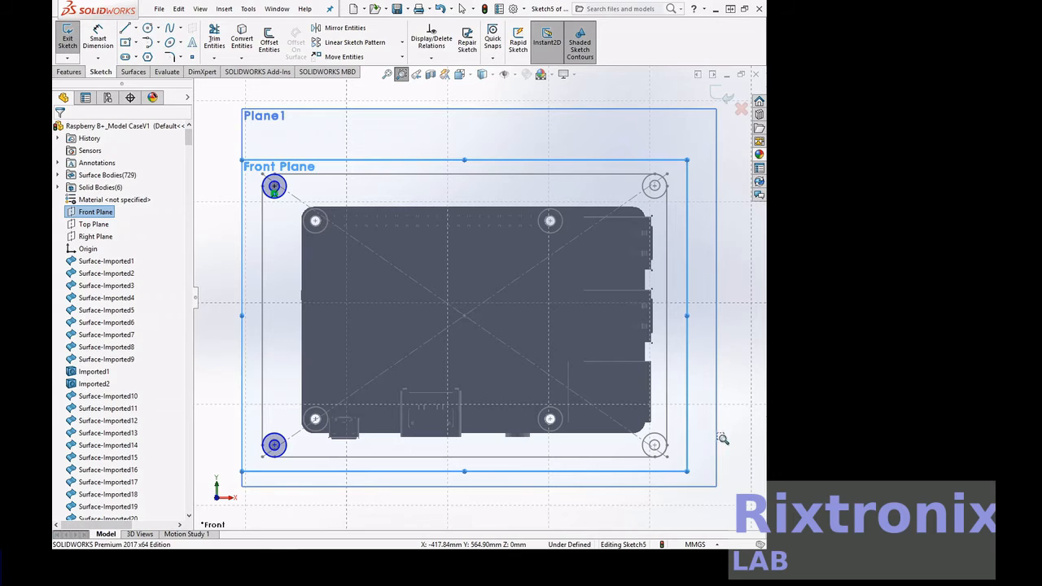
left_click_drag(639, 436, 616, 483)
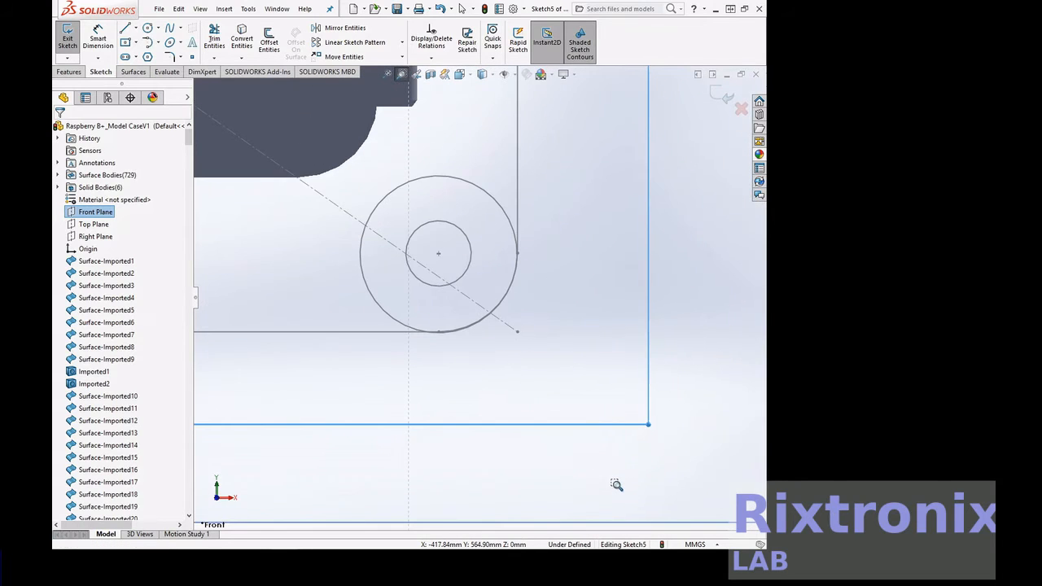
key("Escape")
left_click(439, 255)
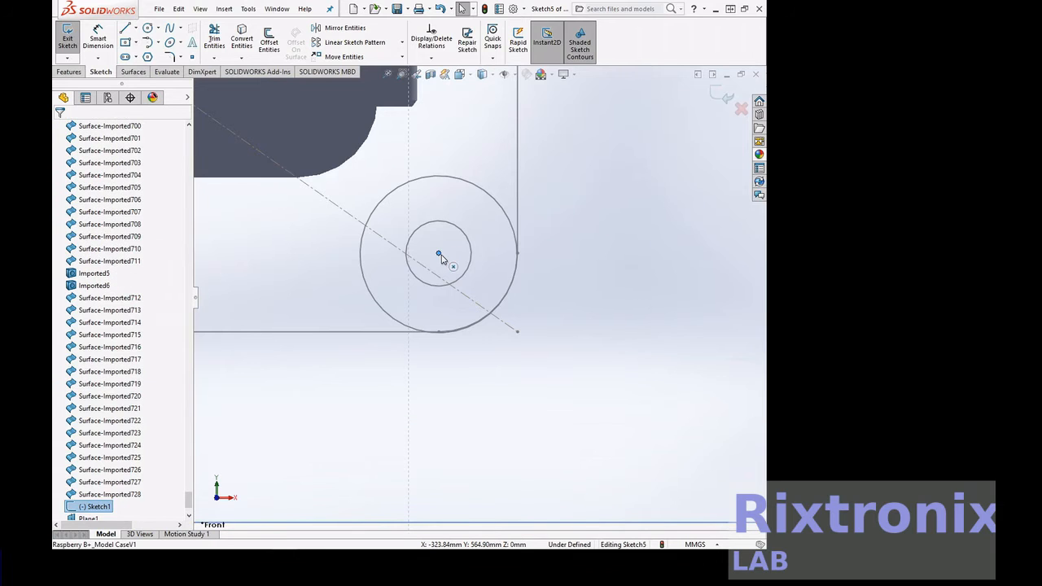
left_click(440, 254)
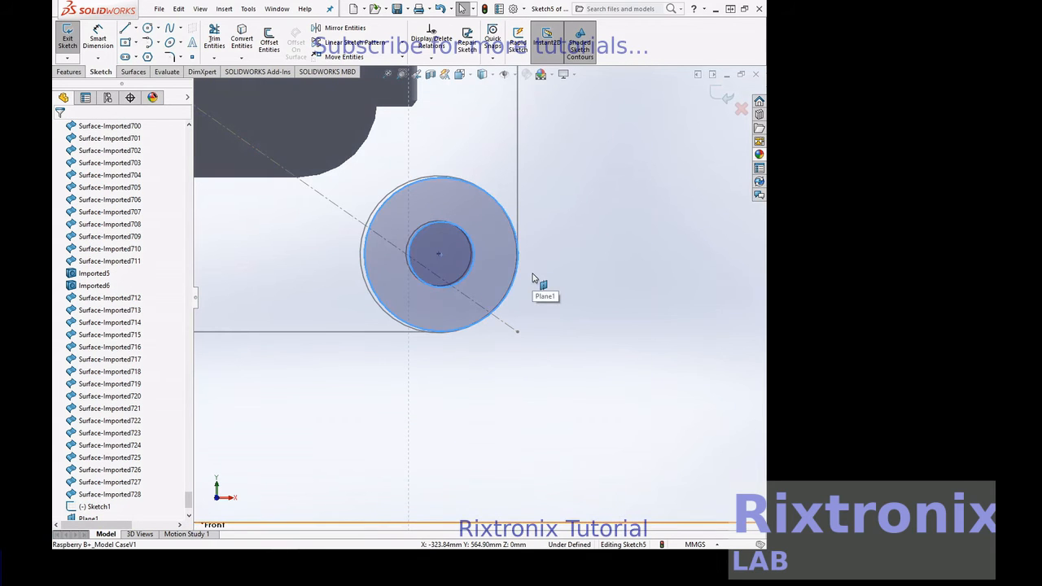
key("f")
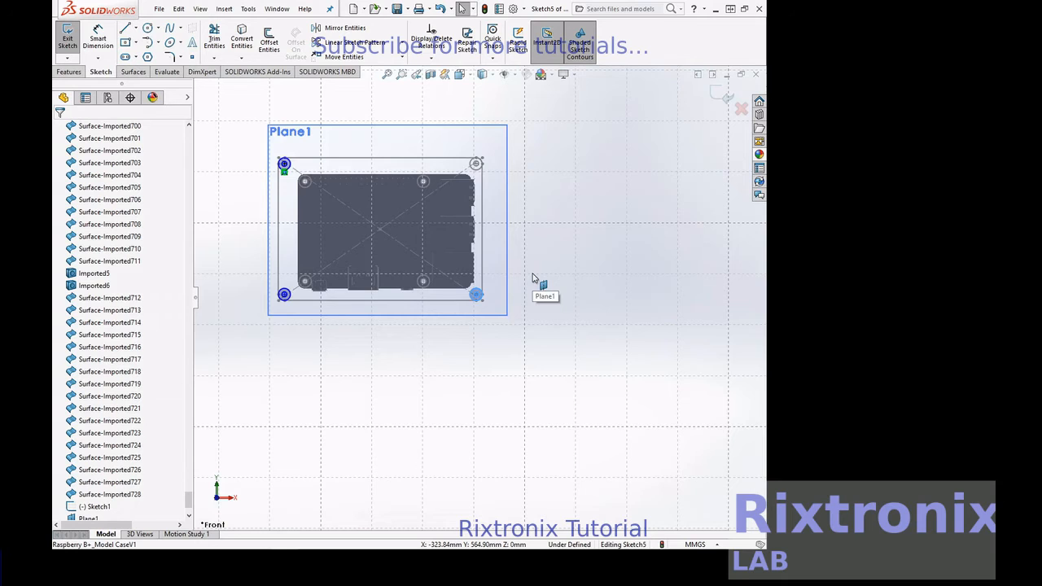
scroll(533, 278, "down", 5)
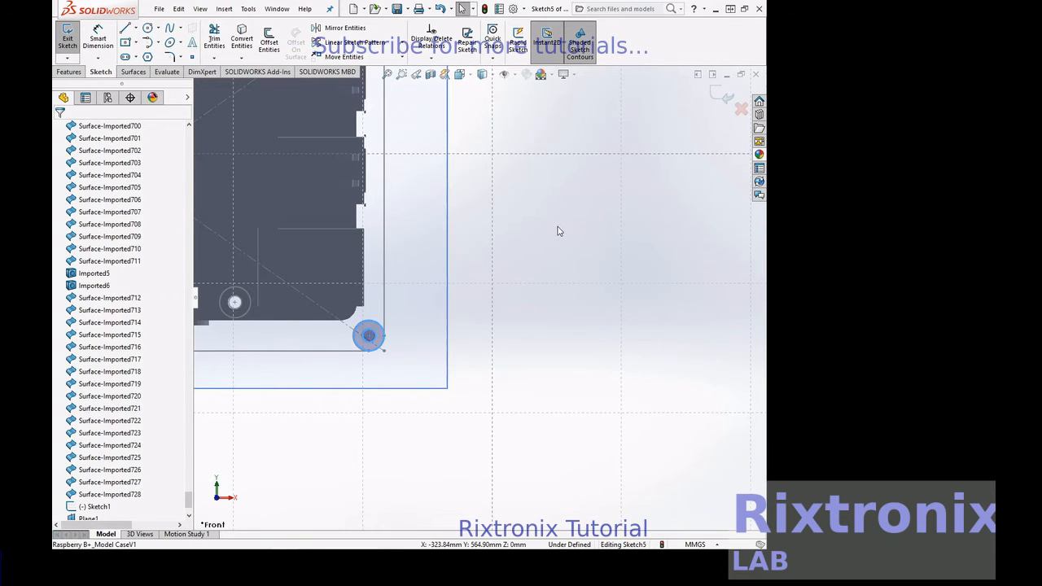
left_click(415, 74)
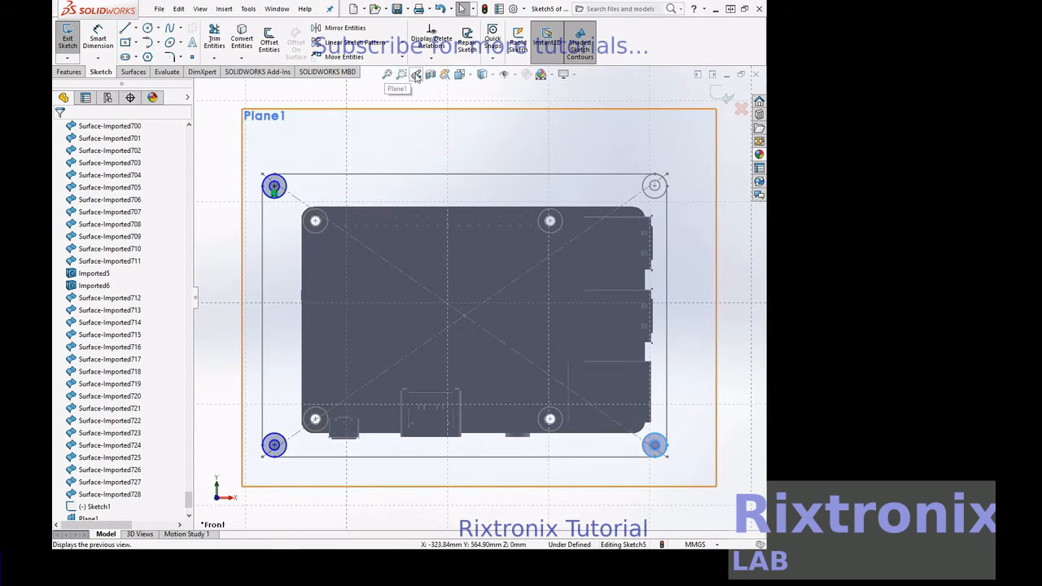
left_click(401, 74)
left_click_drag(620, 152, 692, 206)
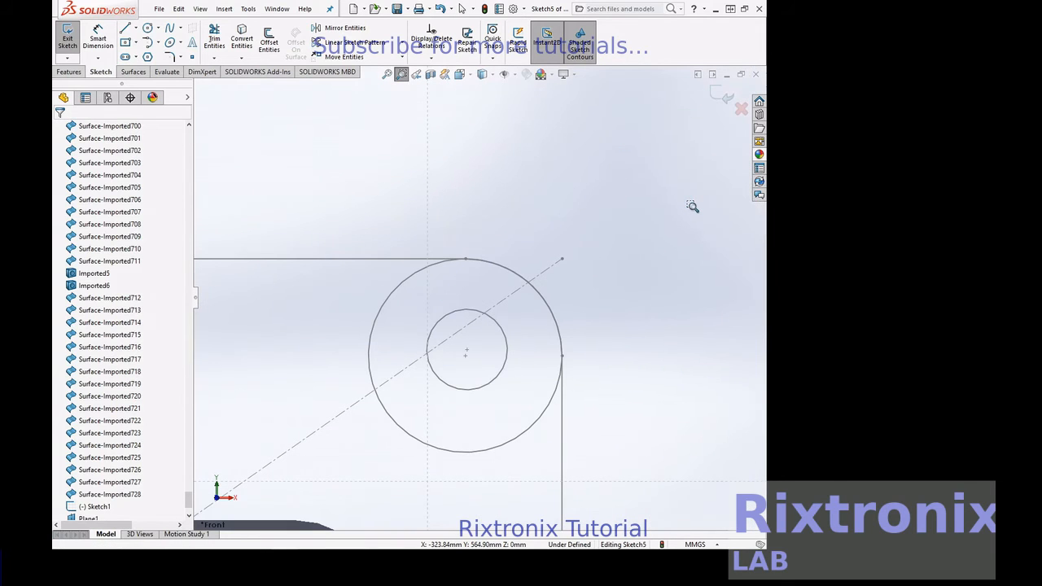
key("Escape")
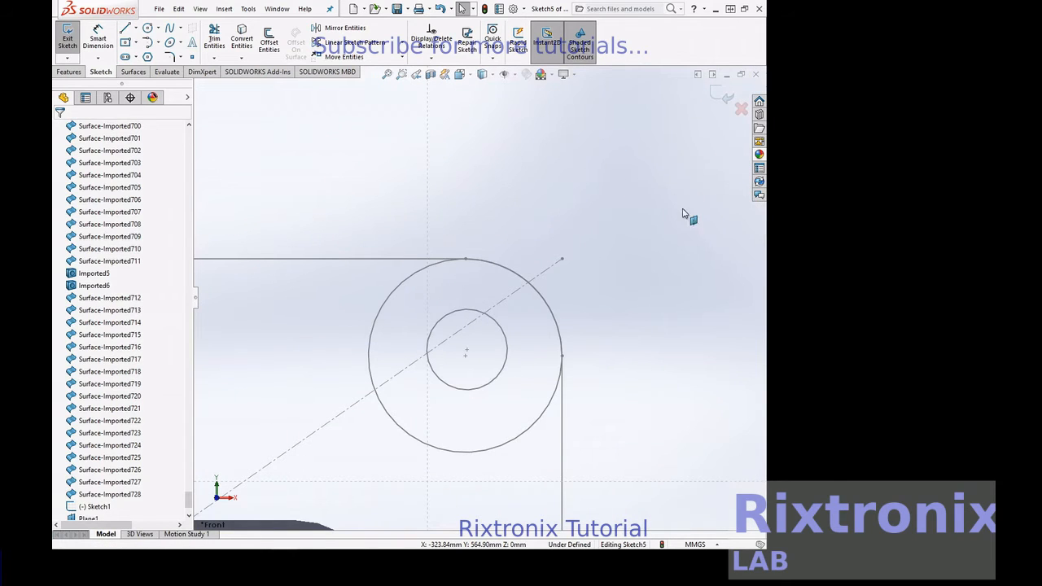
left_click(466, 356)
key("ctrl+v")
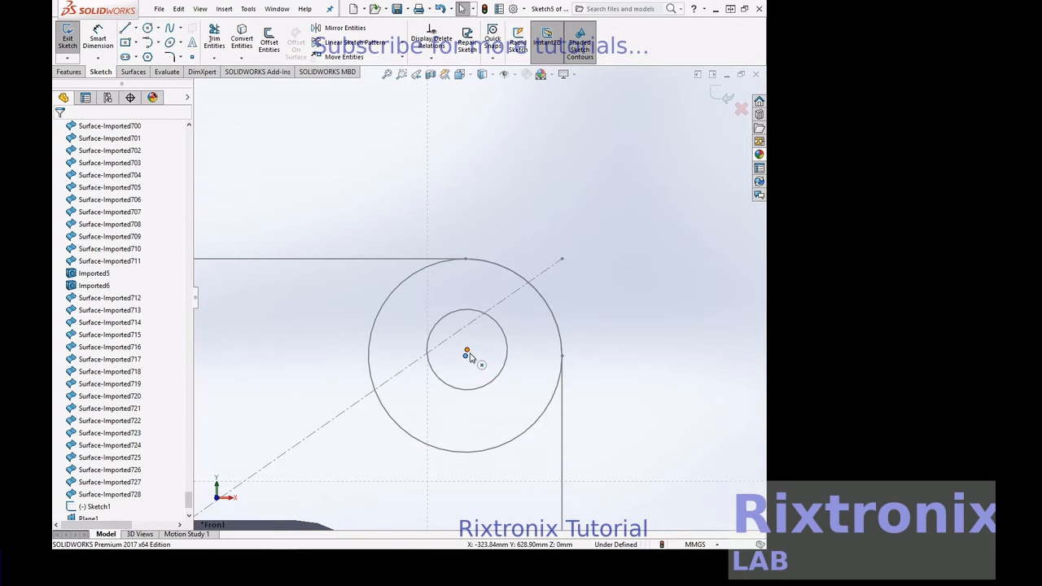
left_click(467, 352)
key("ctrl+v")
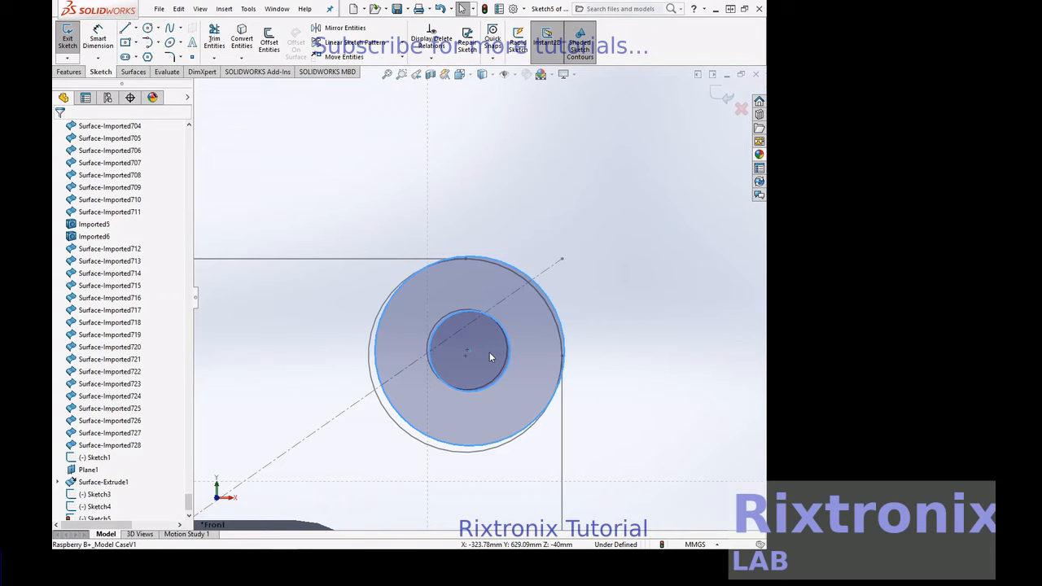
key("Delete")
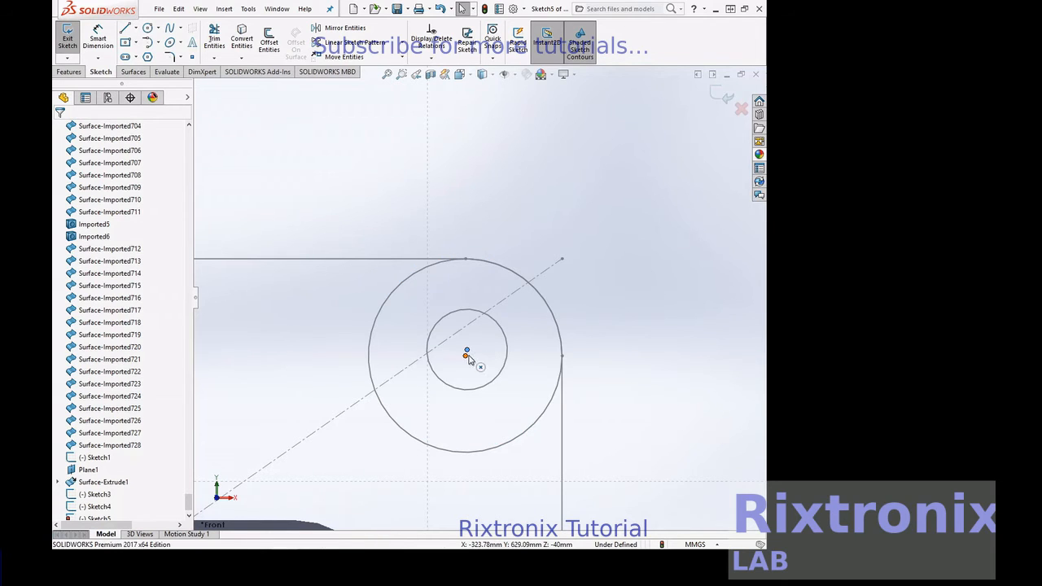
Paste the copied concentric circles onto the center of the outer circle at the case's upper-right corner, and close the sketch.
left_click(469, 359)
key("ctrl+v")
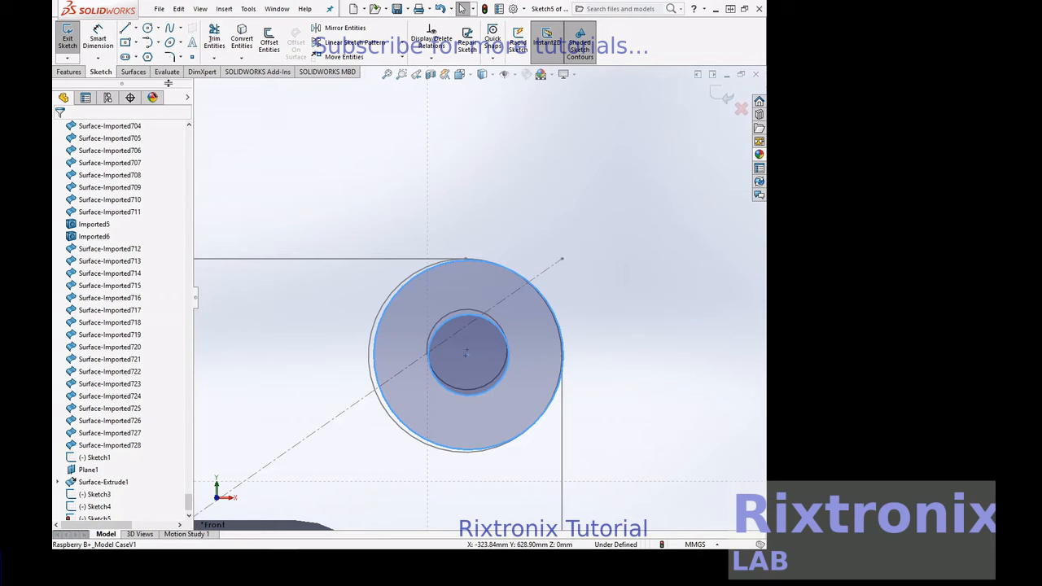
left_click(387, 74)
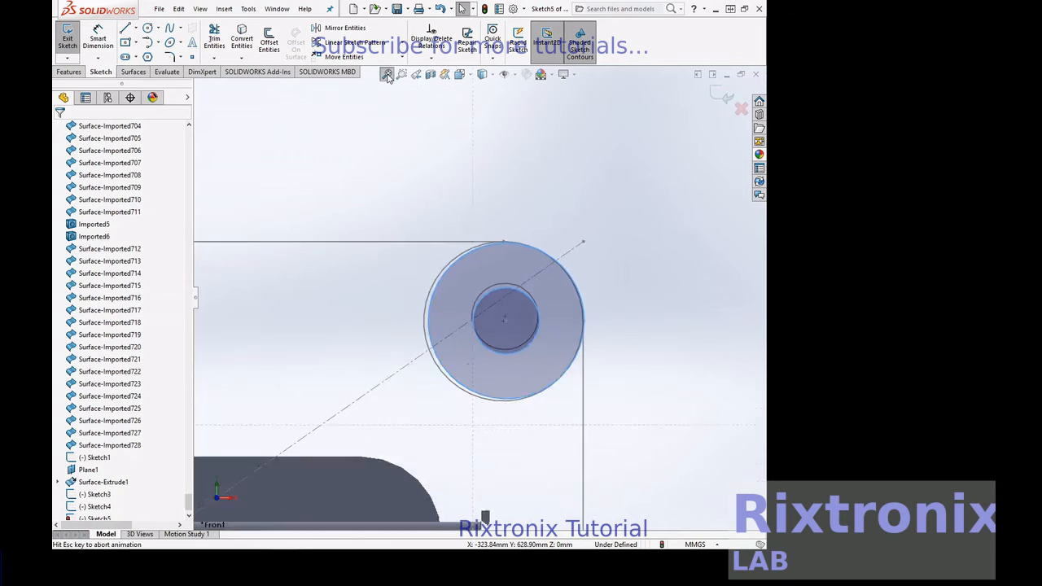
left_click(394, 134)
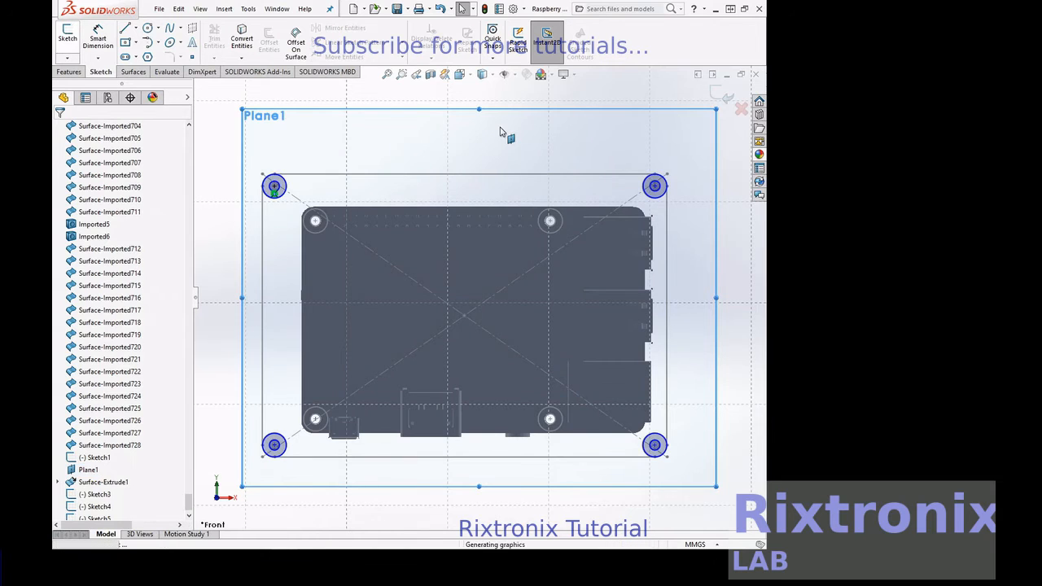
View the case from its side and measure the distance between the Sketch1 outline and the nearest edge of the extruded wall.
right_click(721, 150)
left_click(713, 194)
left_click_drag(713, 182, 595, 290)
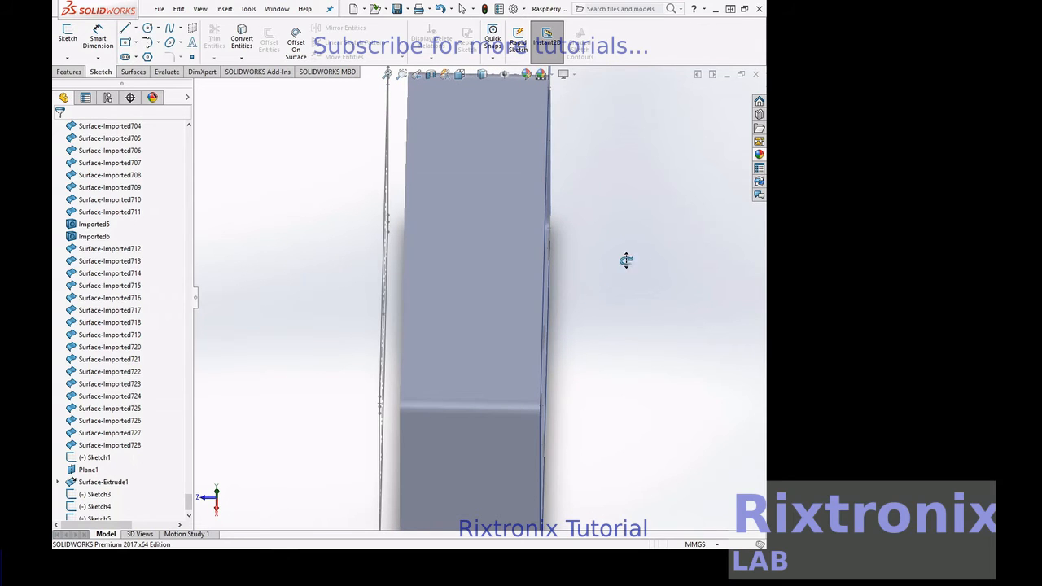
left_click(167, 71)
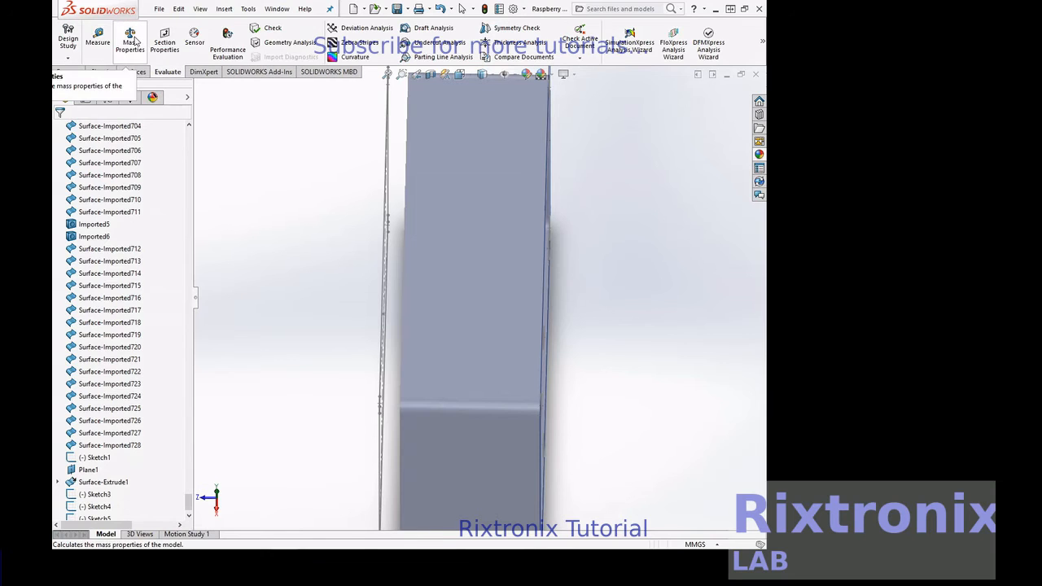
left_click(98, 39)
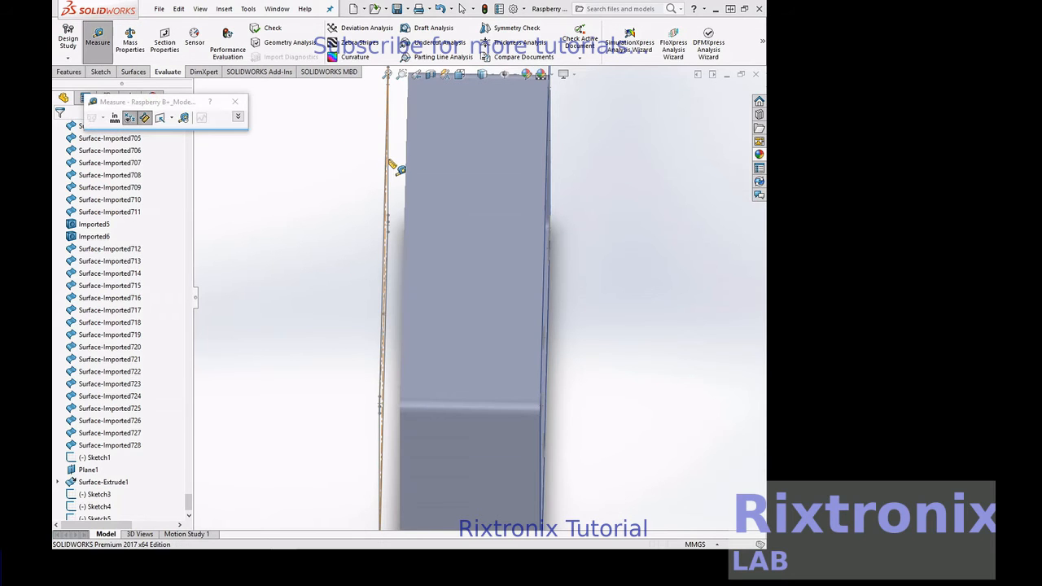
left_click(403, 167)
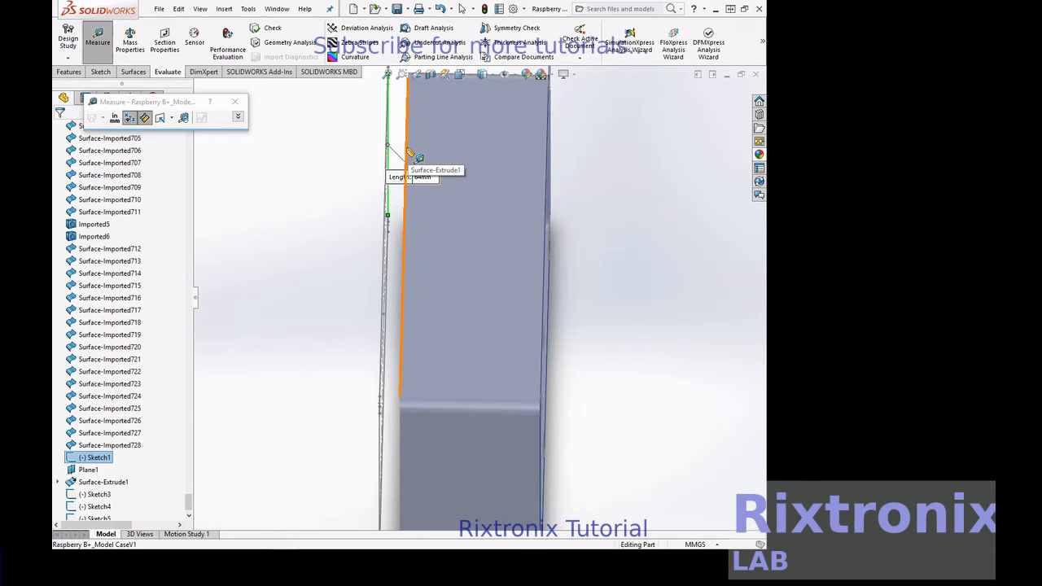
left_click(409, 148)
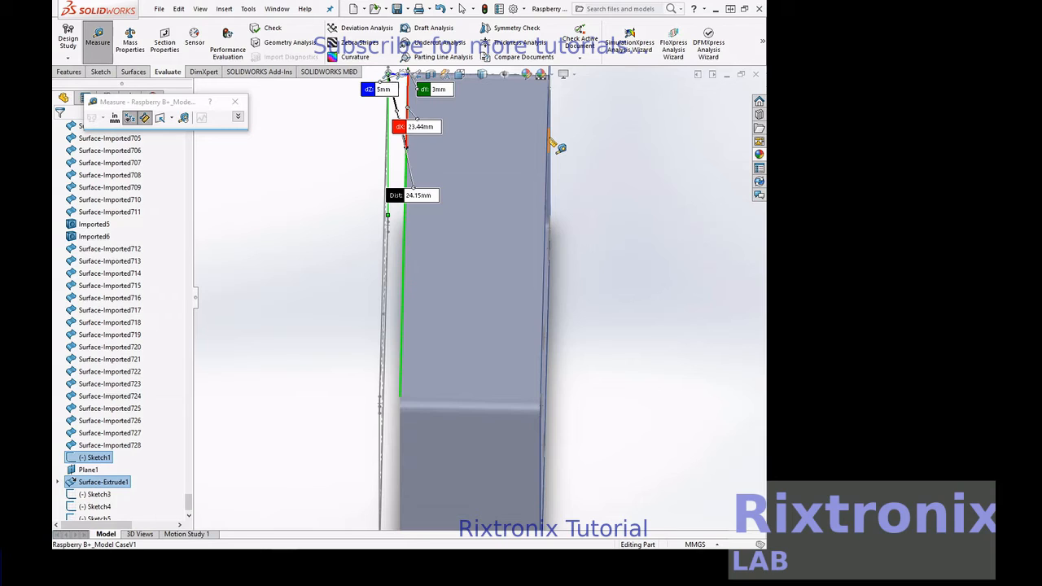
key("Escape")
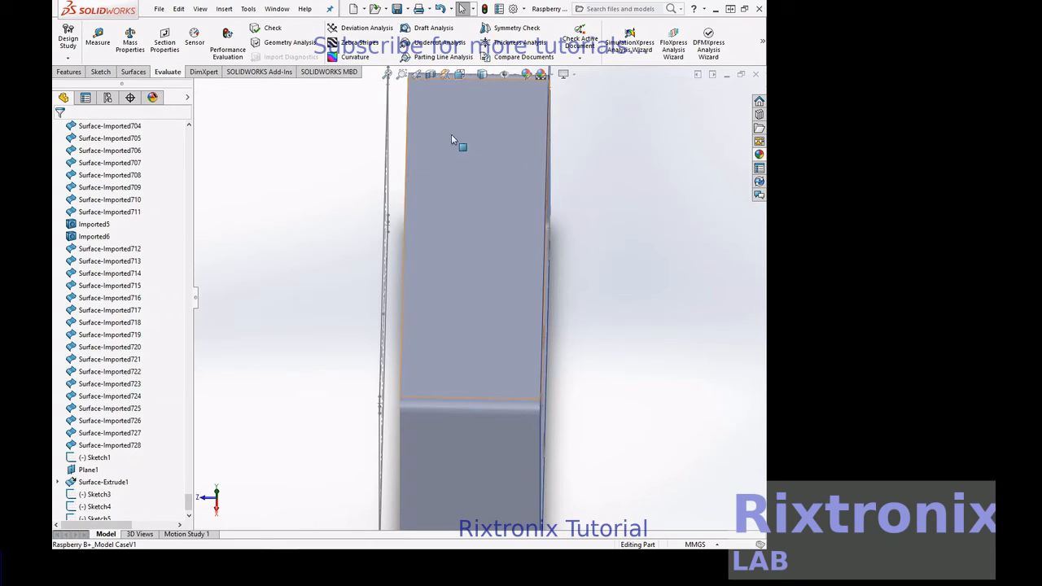
Orient the case to the Right view and bring up the surface modelling commands.
right_click(295, 122)
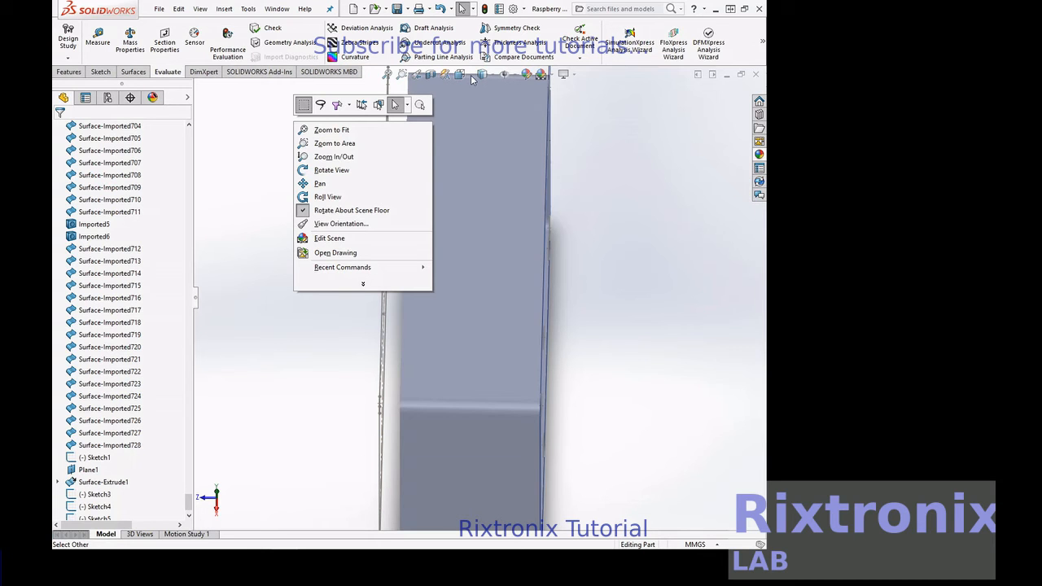
left_click(471, 75)
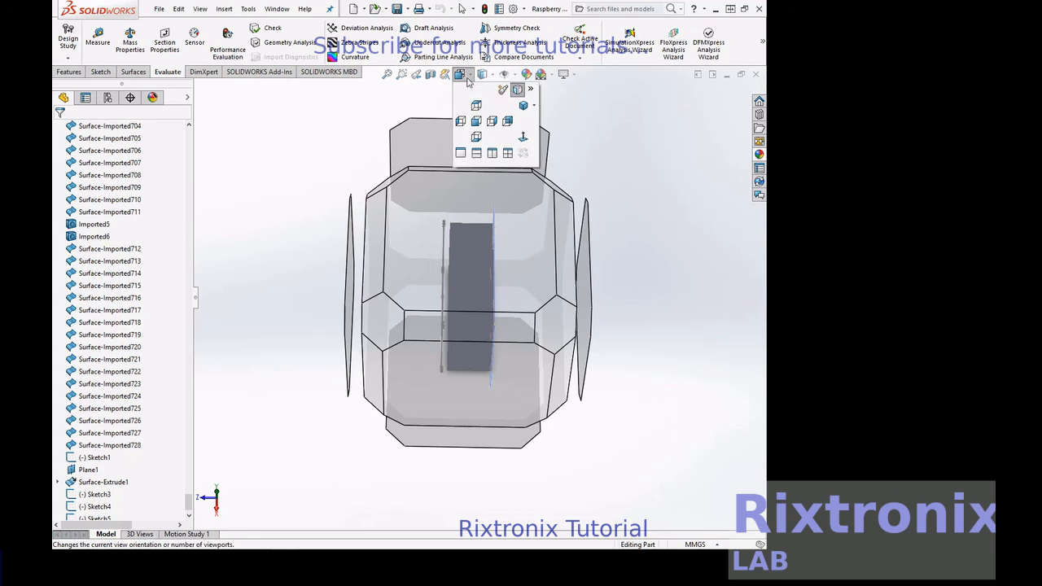
mouse_move(470, 380)
left_click(460, 351)
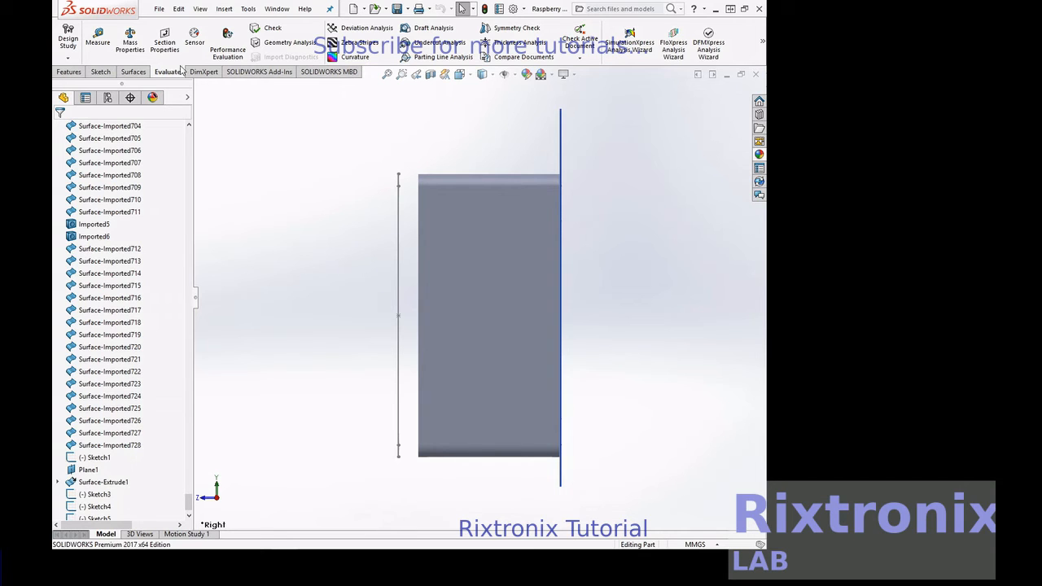
left_click(133, 72)
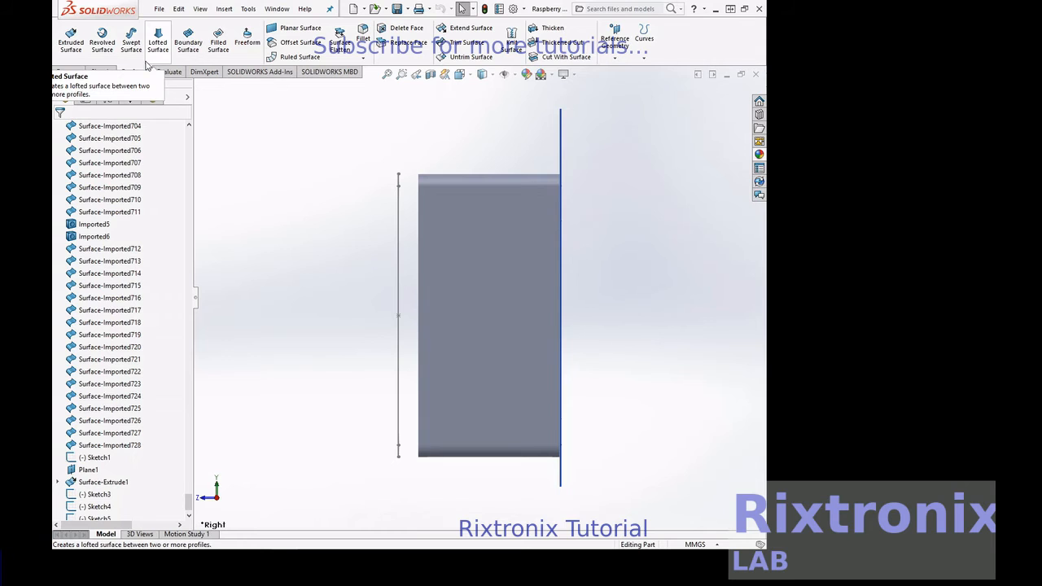
Start a surface extrusion from the Sketch1 outline.
left_click(71, 41)
left_click(398, 208)
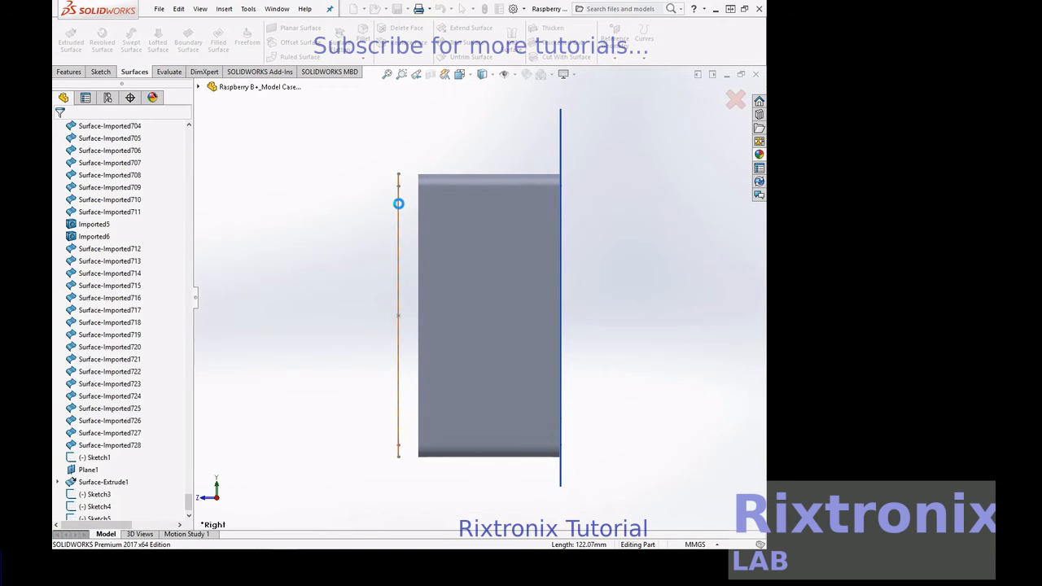
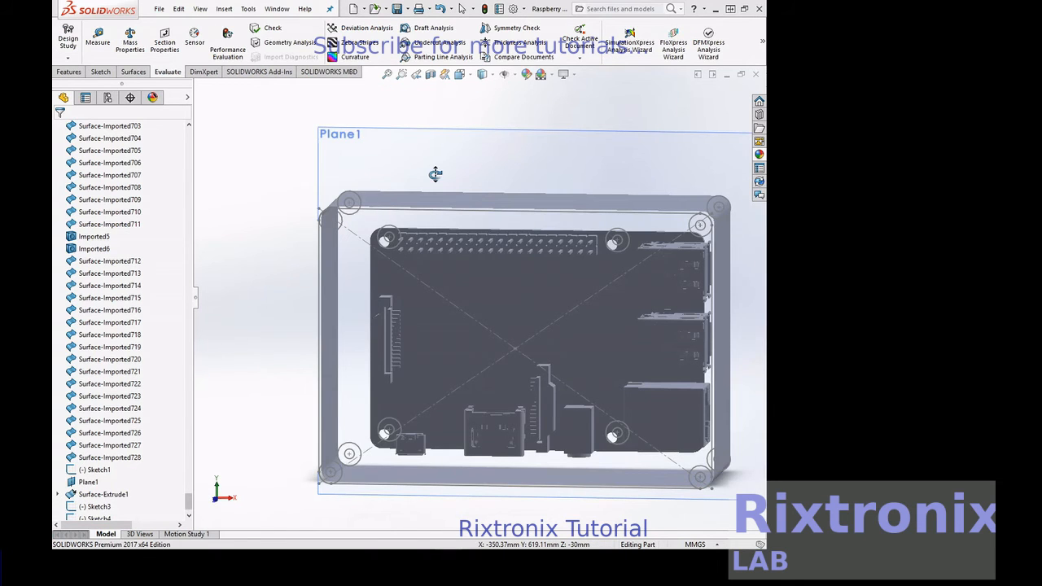
Measure the distance between the circuit board's upper edge and the case wall's upper front edge.
middle_click_drag(429, 175, 417, 177)
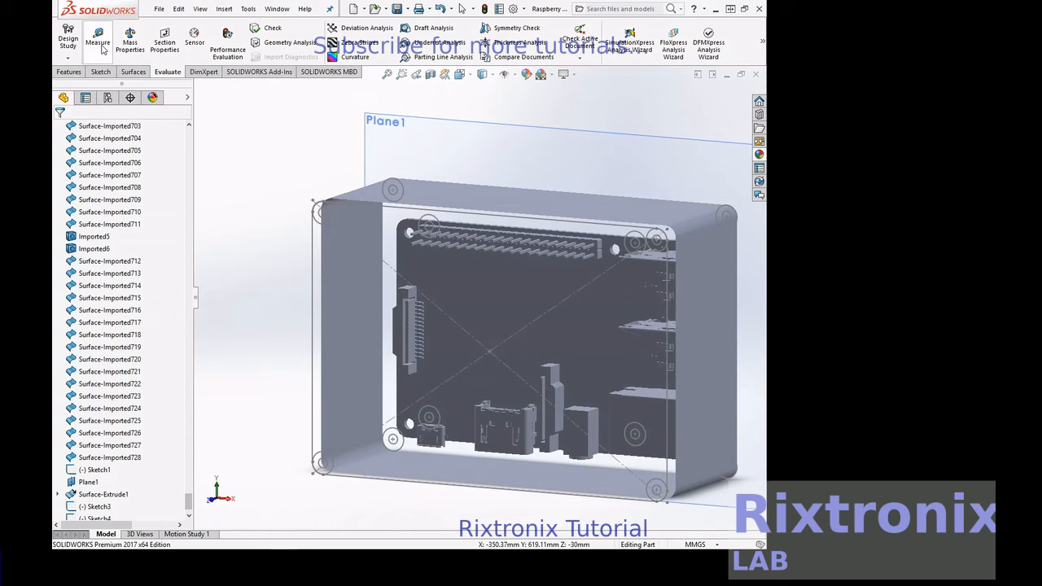
left_click(97, 40)
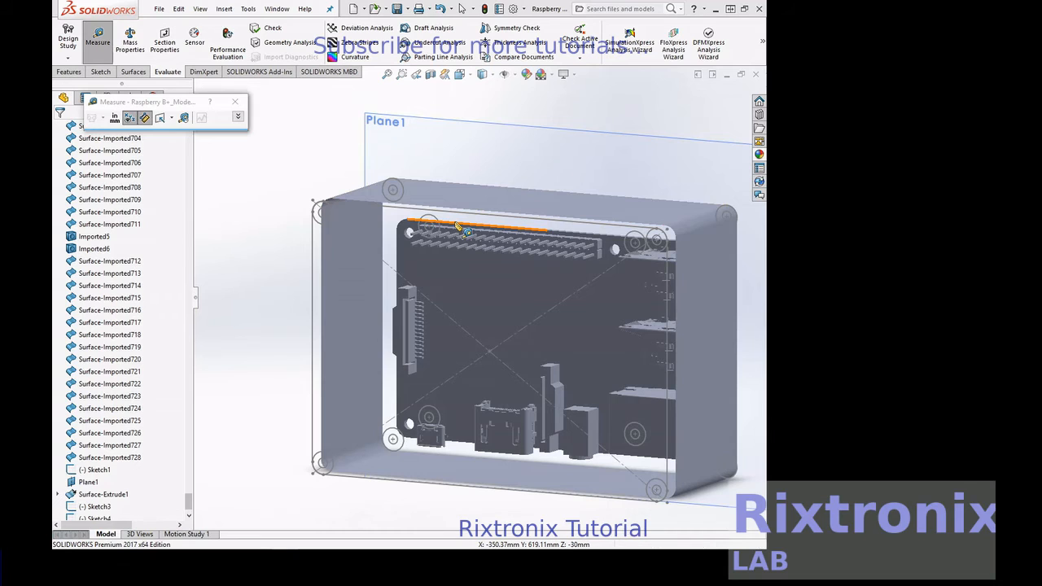
left_click(456, 224)
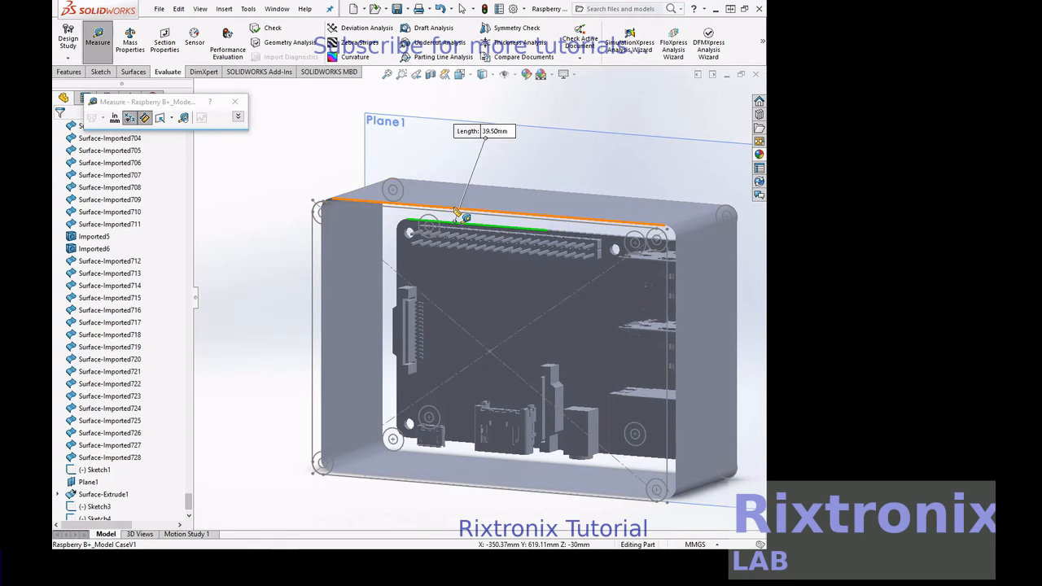
left_click(456, 210)
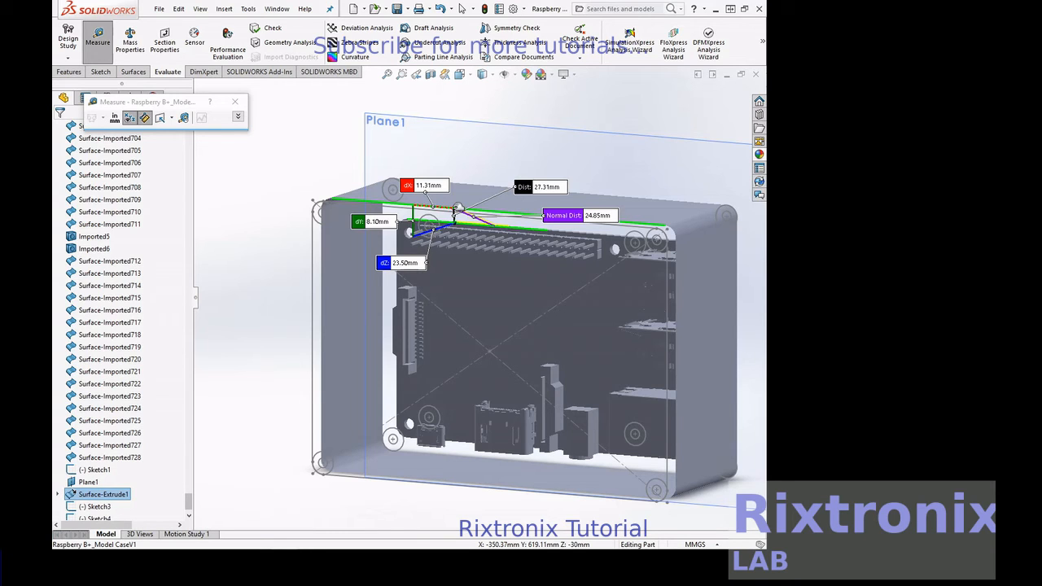
left_click(234, 101)
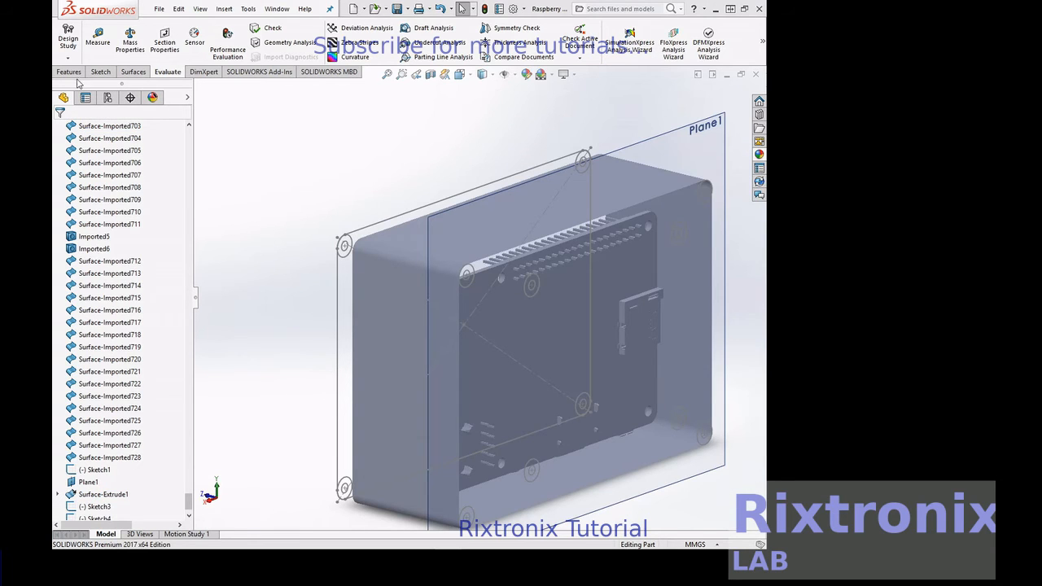
Extrude the outer Sketch3 circle near the board's upper mounting hole to a blind depth of 10 mm without merging the result.
left_click(69, 72)
left_click(72, 36)
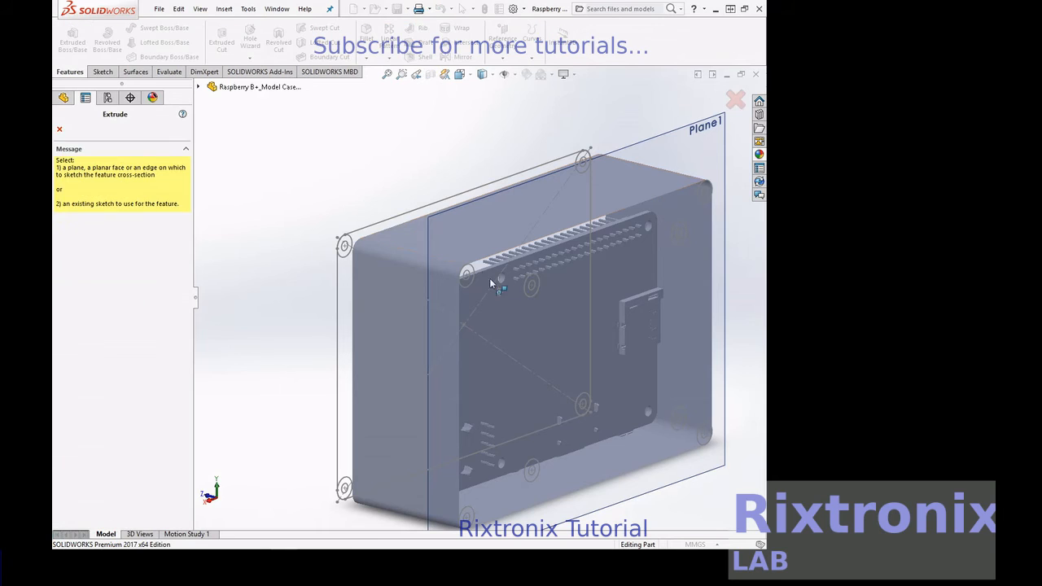
left_click(530, 286)
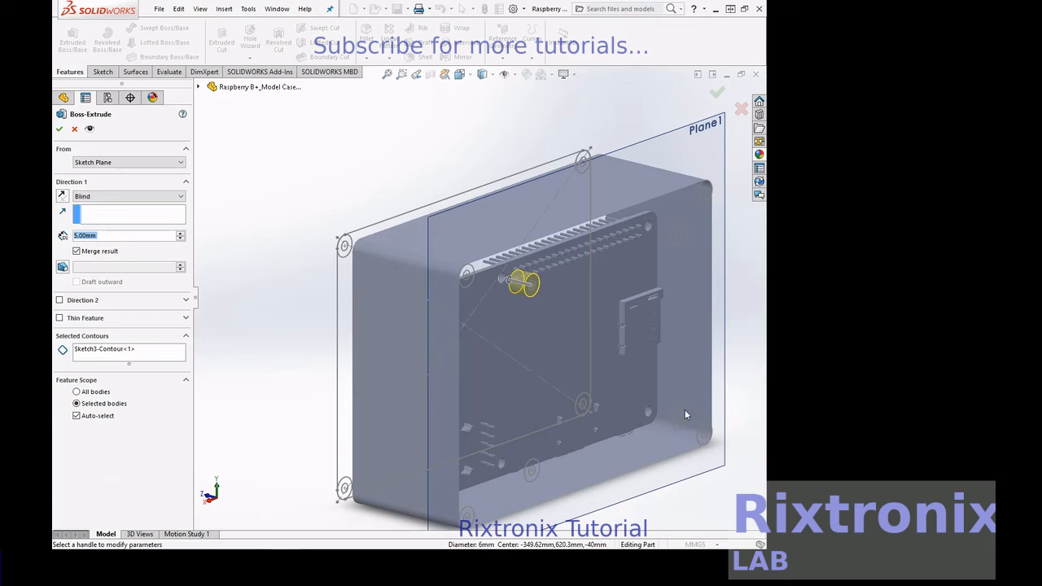
left_click(78, 252)
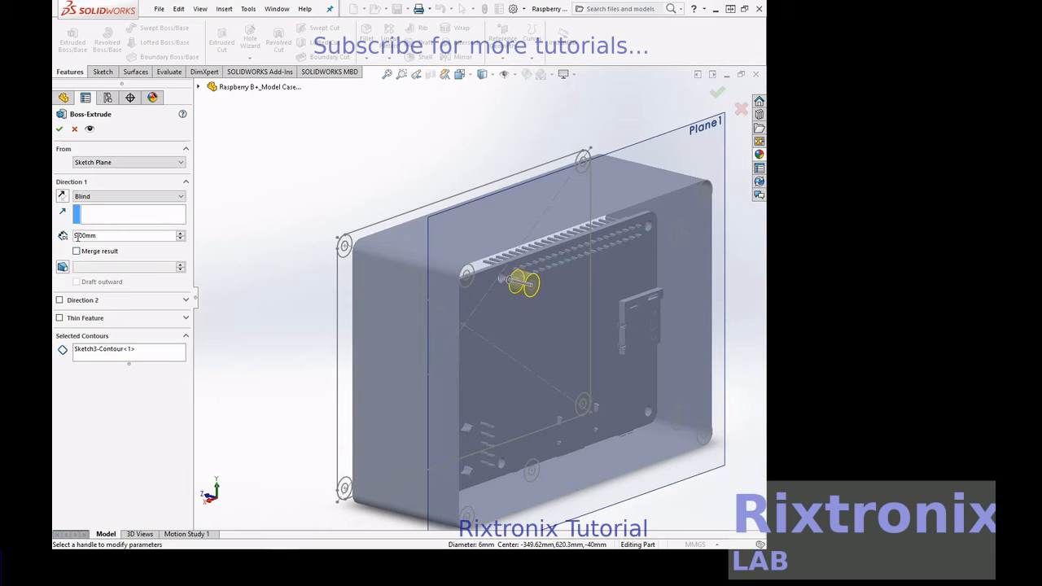
key("Left")
key("shift+Right")
type("10")
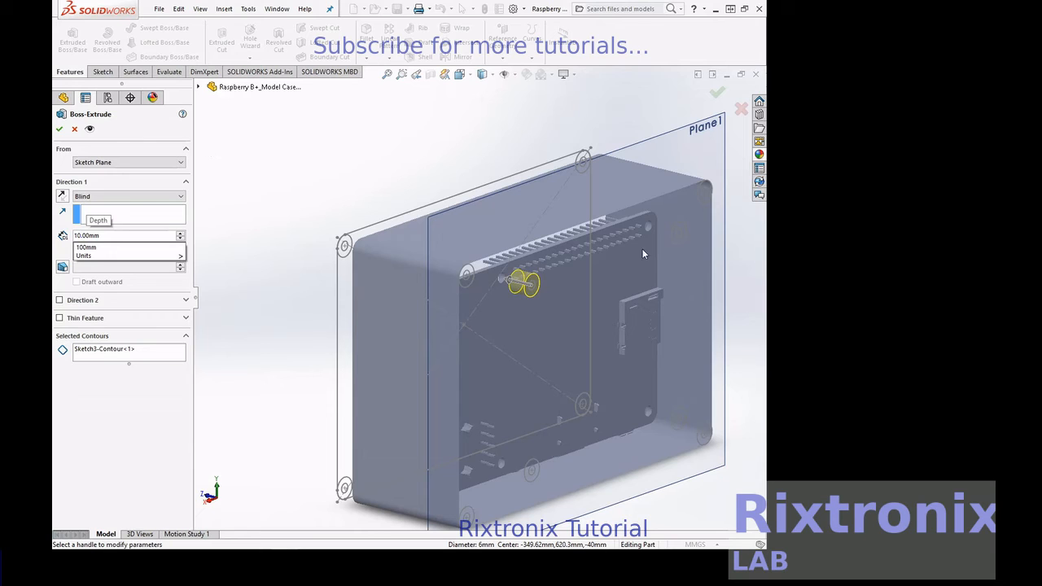
key("Return")
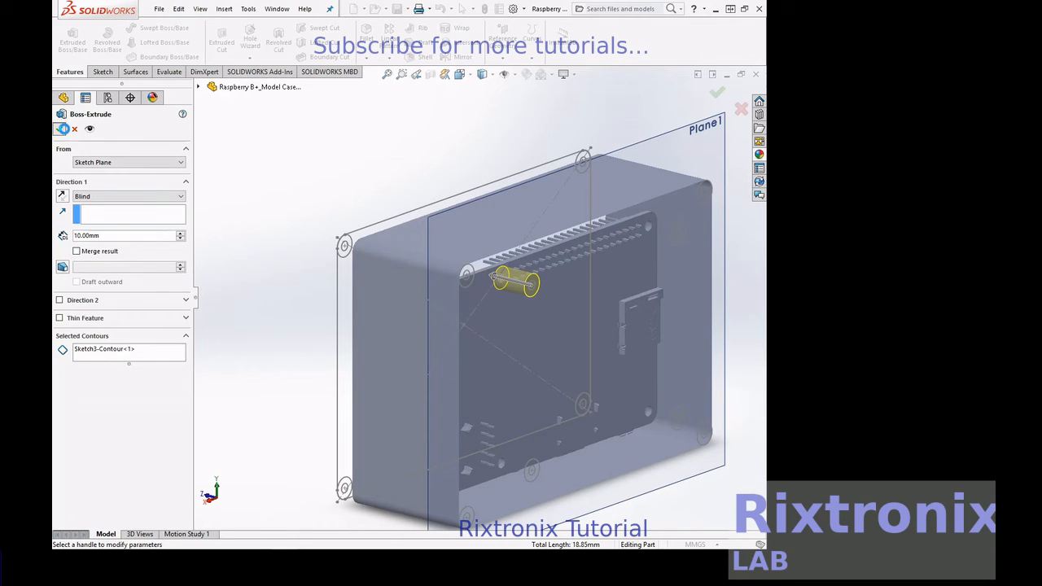
left_click(60, 130)
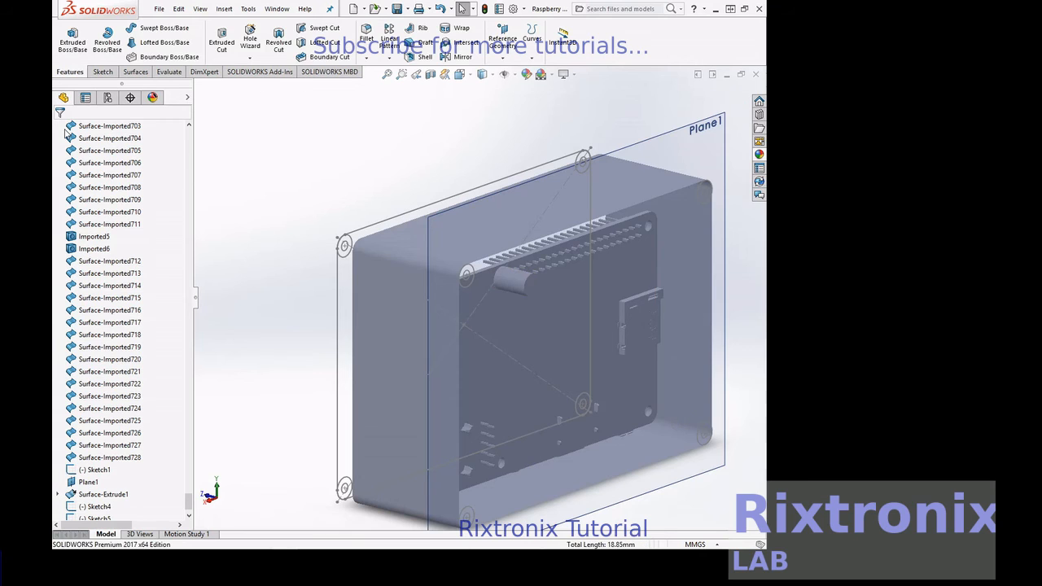
From the back view, select Sketch4's outer and inner circles at the case's upper-left corner.
right_click(665, 97)
mouse_move(707, 123)
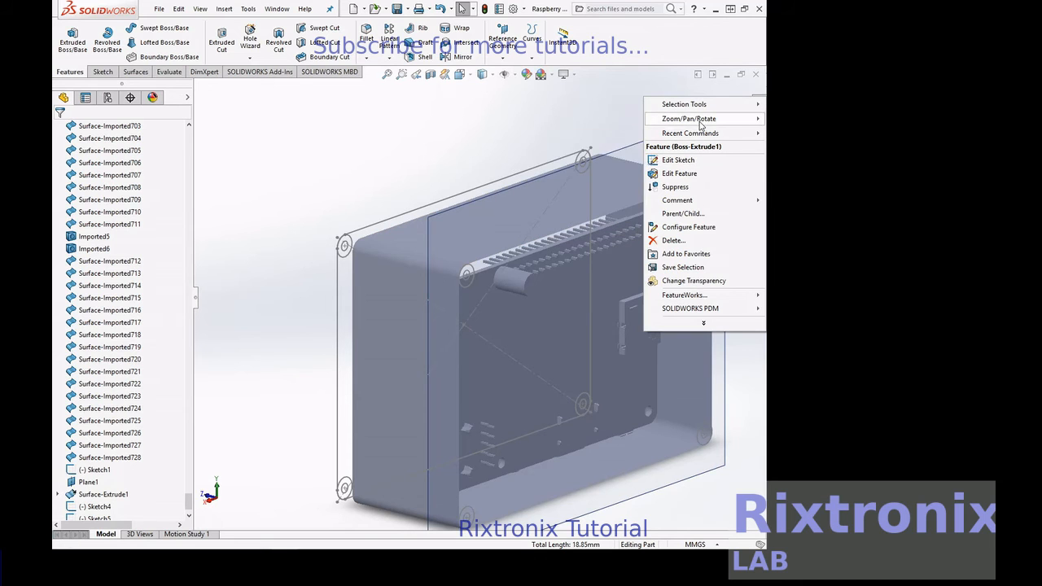
left_click(551, 172)
left_click_drag(562, 172, 449, 168)
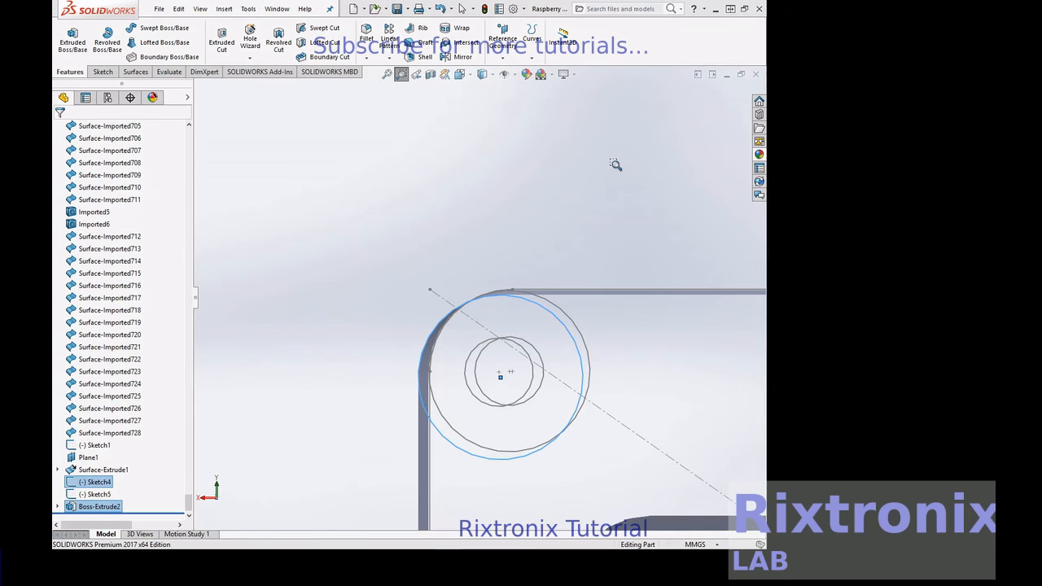
key("Escape")
left_click(531, 350)
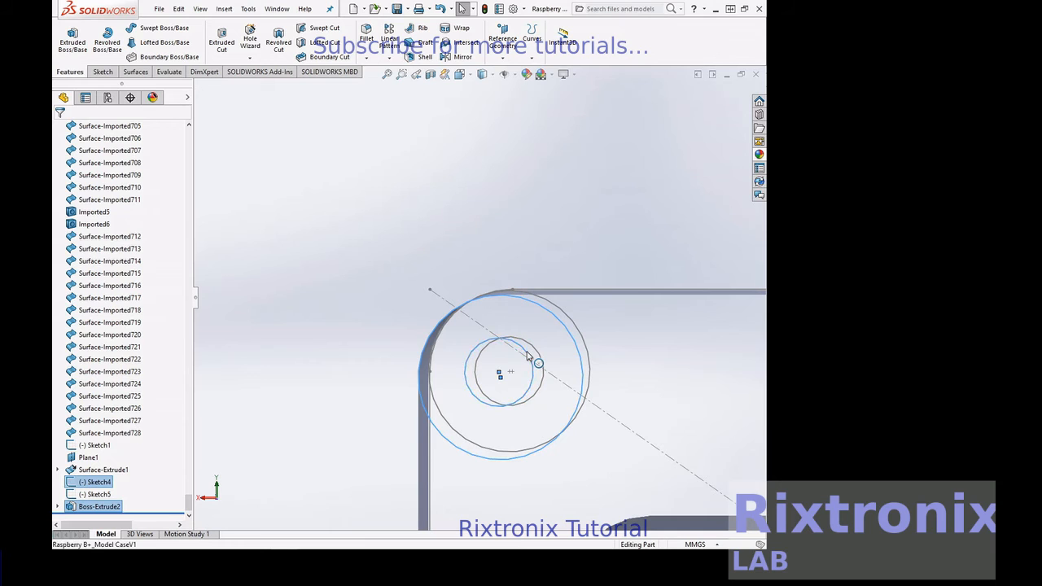
left_click(386, 73)
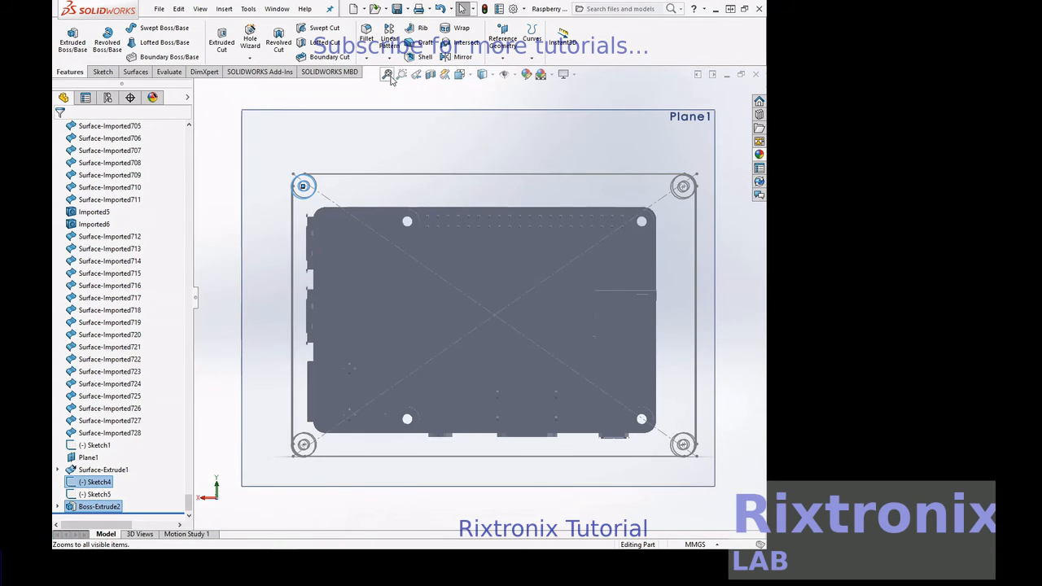
Add Sketch4's inner and outer circles at the case's lower-left corner to the selection.
left_click(402, 73)
left_click_drag(279, 403, 331, 469)
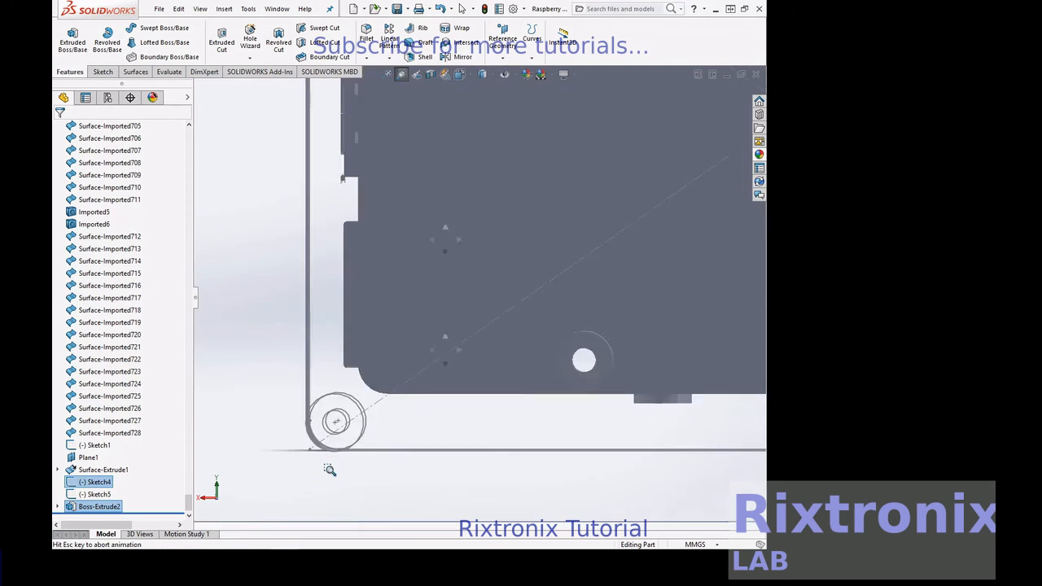
key("Escape")
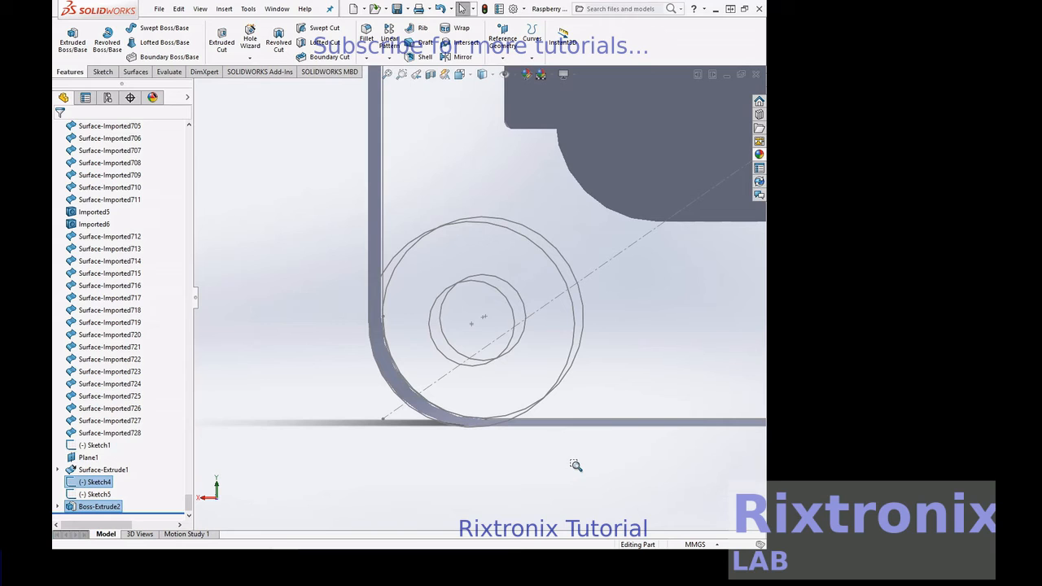
left_click(512, 326)
left_click(566, 285, "ctrl")
left_click(387, 74)
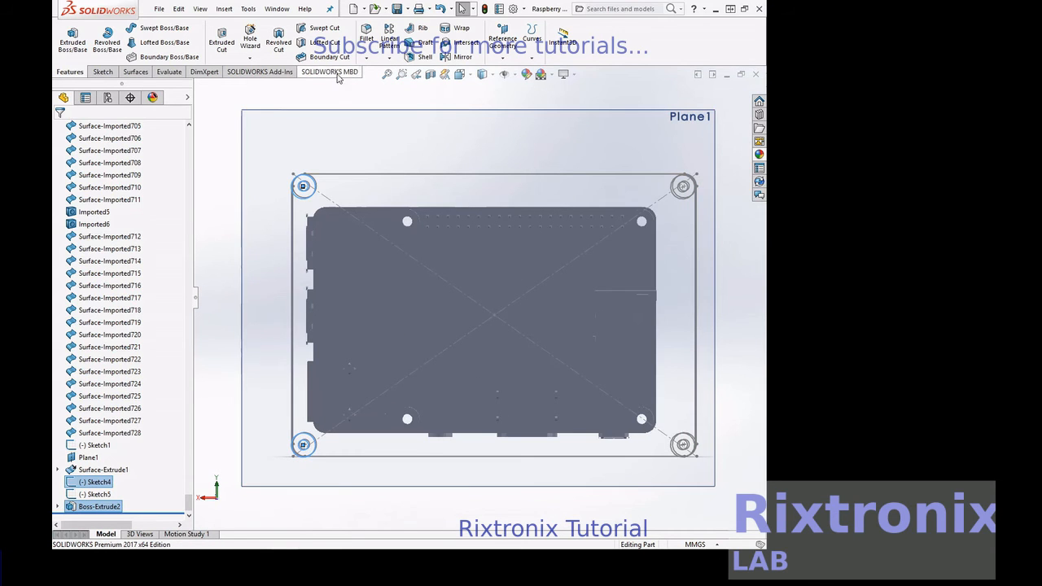
Add Sketch4's inner and outer circles at the case's lower-right corner to the selection.
left_click(401, 74)
left_click_drag(731, 425, 655, 468)
key("Escape")
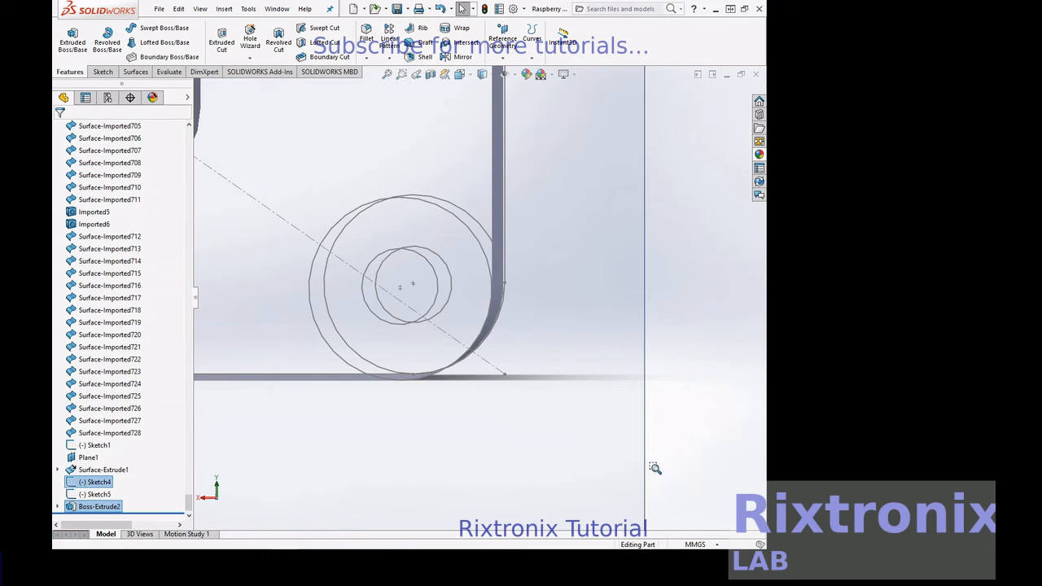
left_click(443, 284)
left_click(484, 256, "ctrl")
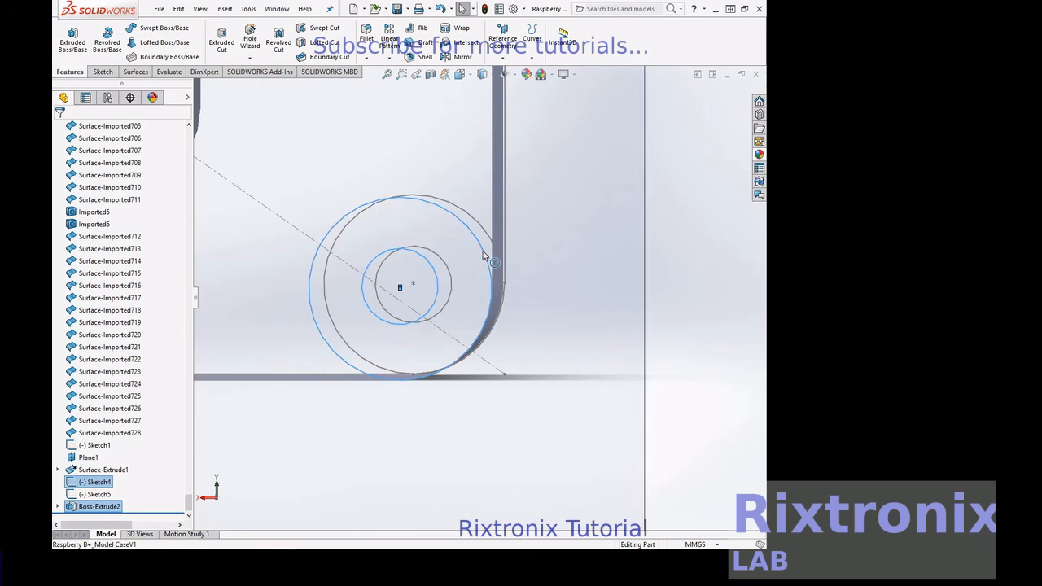
left_click(388, 75)
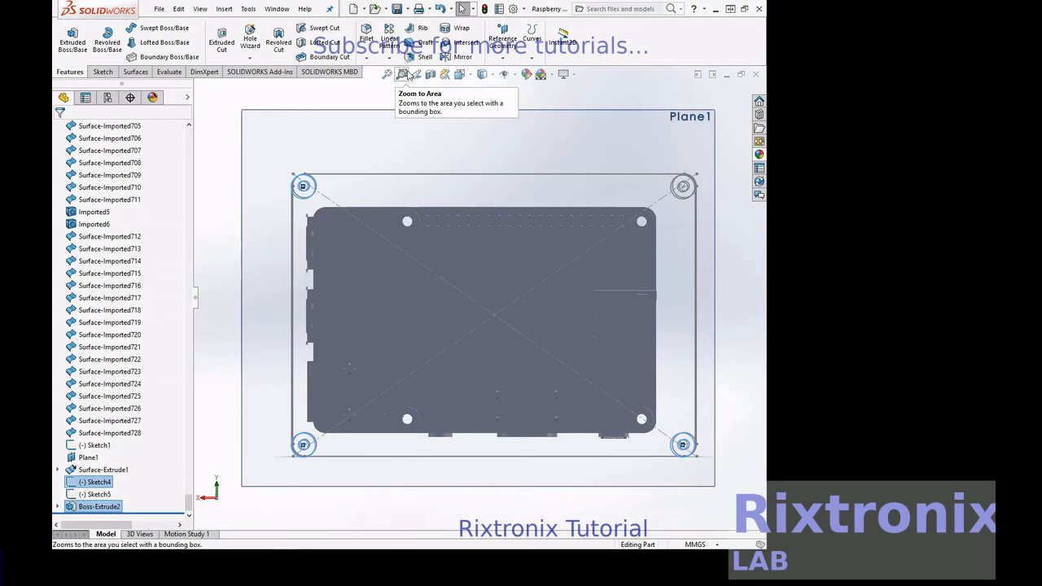
Add Sketch4's inner and outer circles at the case's upper-right corner to the selection.
left_click(403, 74)
left_click_drag(729, 150, 657, 208)
key("Escape")
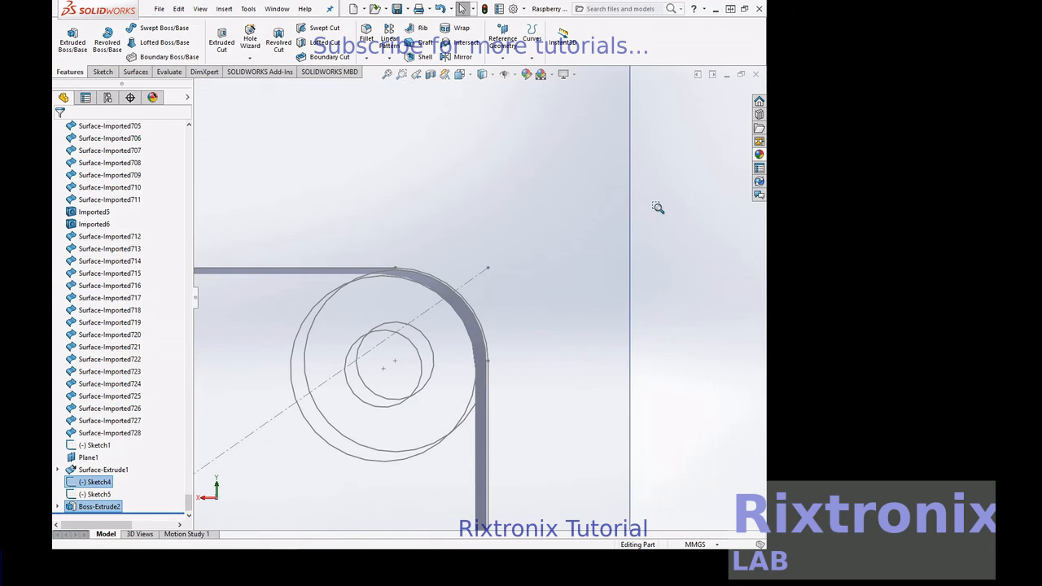
left_click(423, 366)
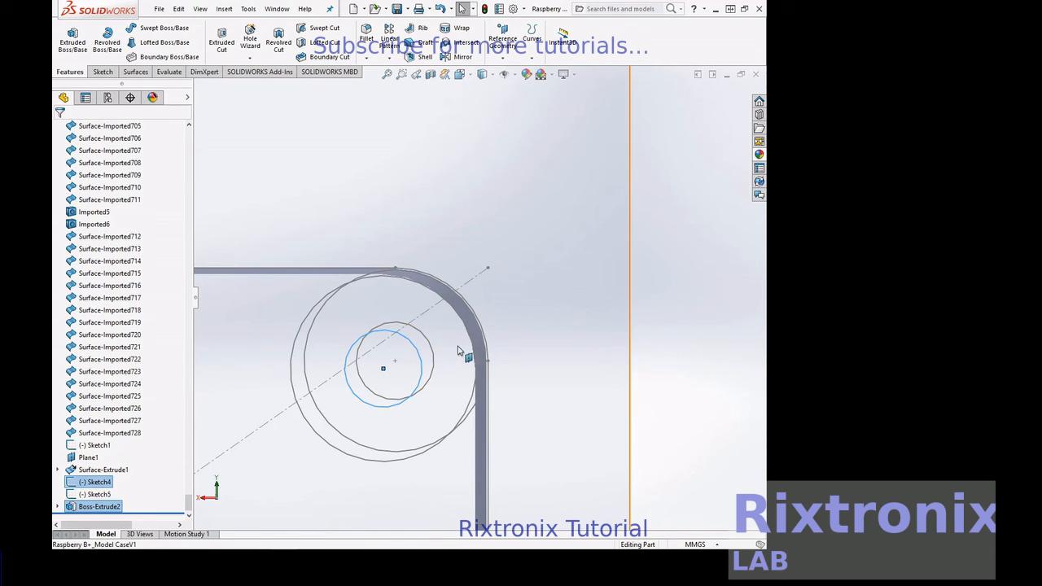
left_click(470, 345, "ctrl")
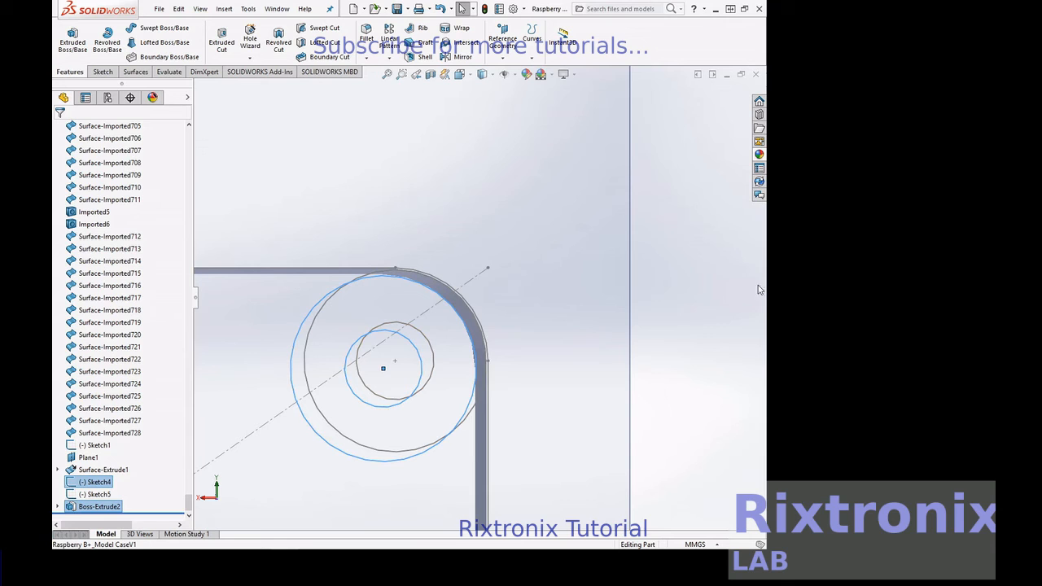
left_click(388, 75)
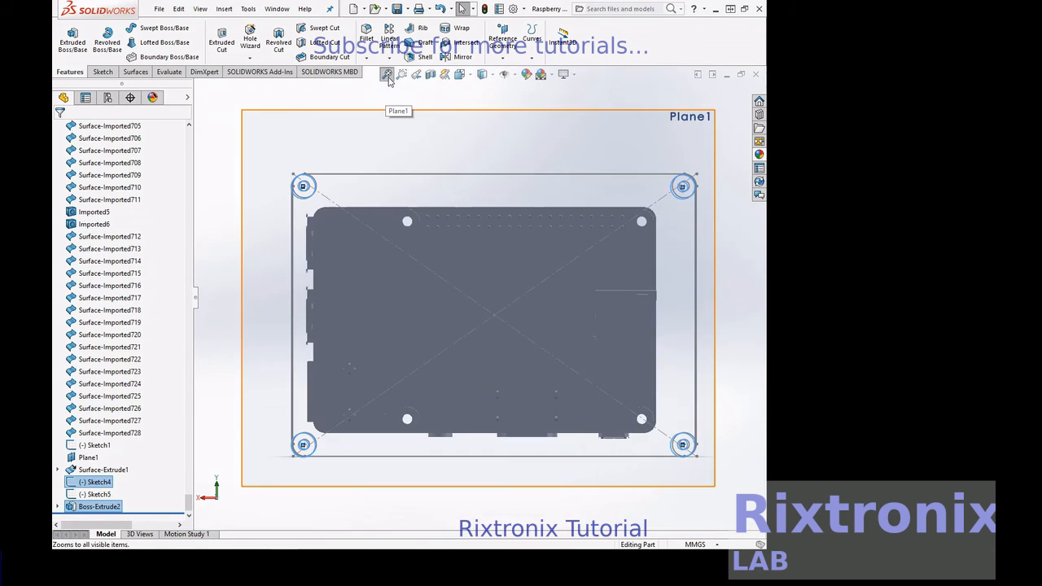
Start a blind extrusion of Sketch4's selected corner circles with a depth of 27.5 mm and result merging turned off.
left_click(81, 44)
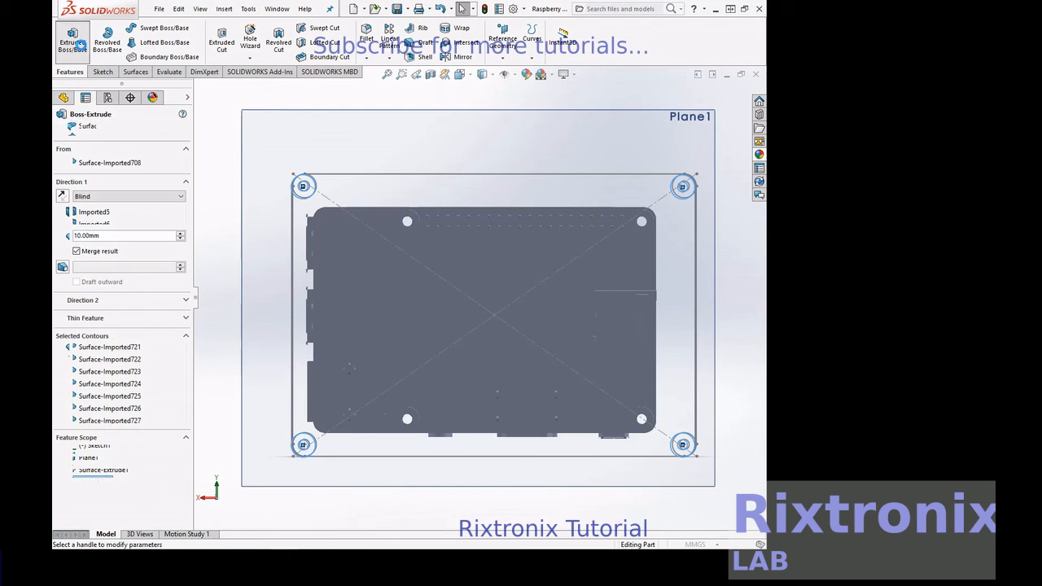
type("100")
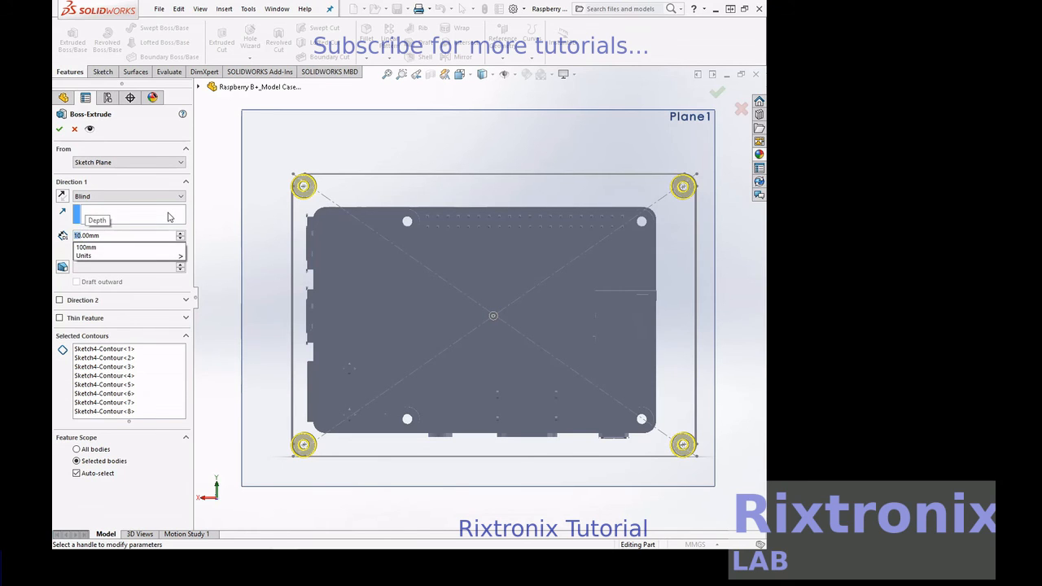
type("2.5")
type("mm")
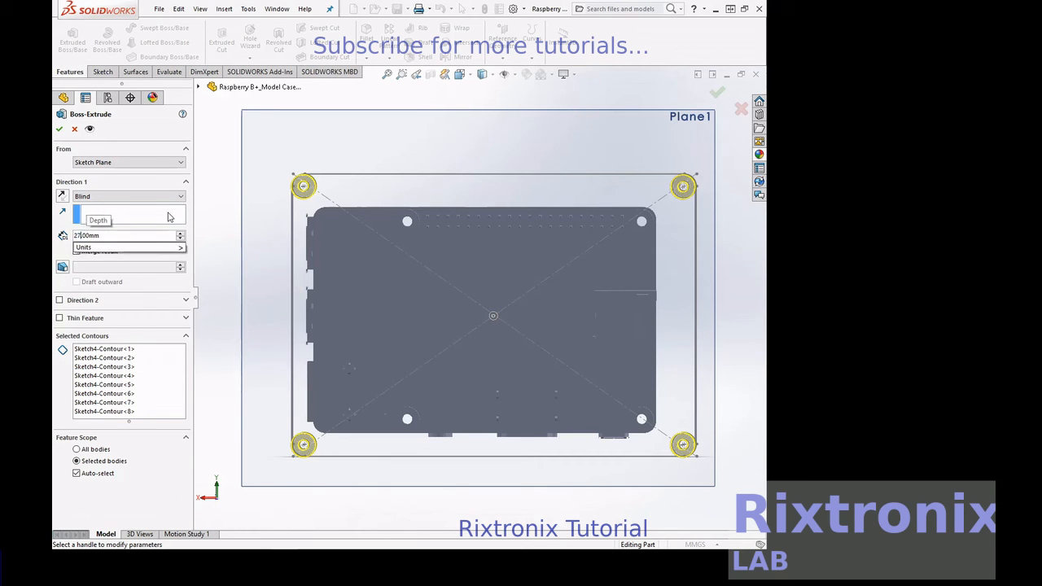
key("Return")
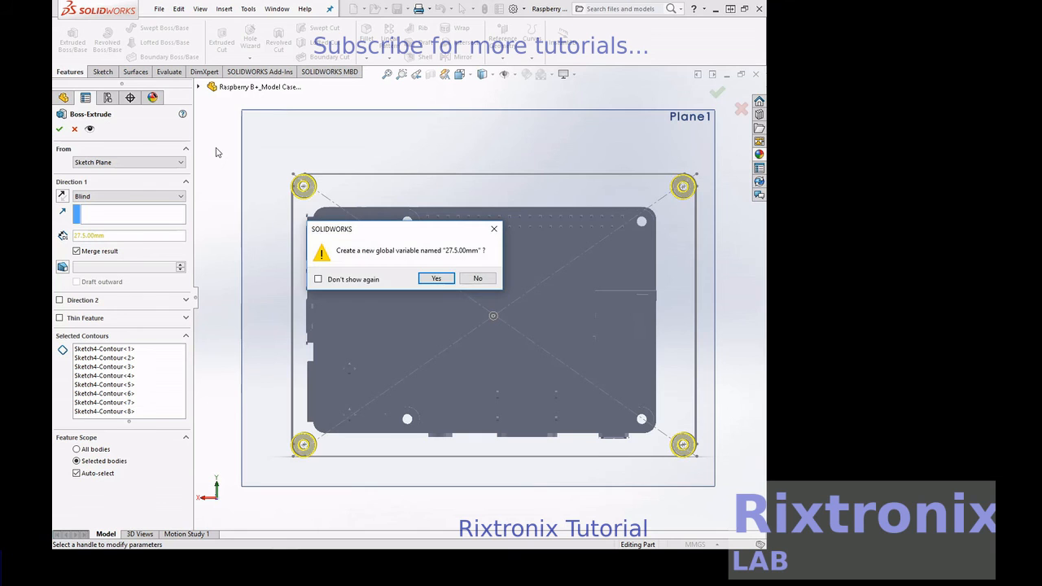
left_click(477, 278)
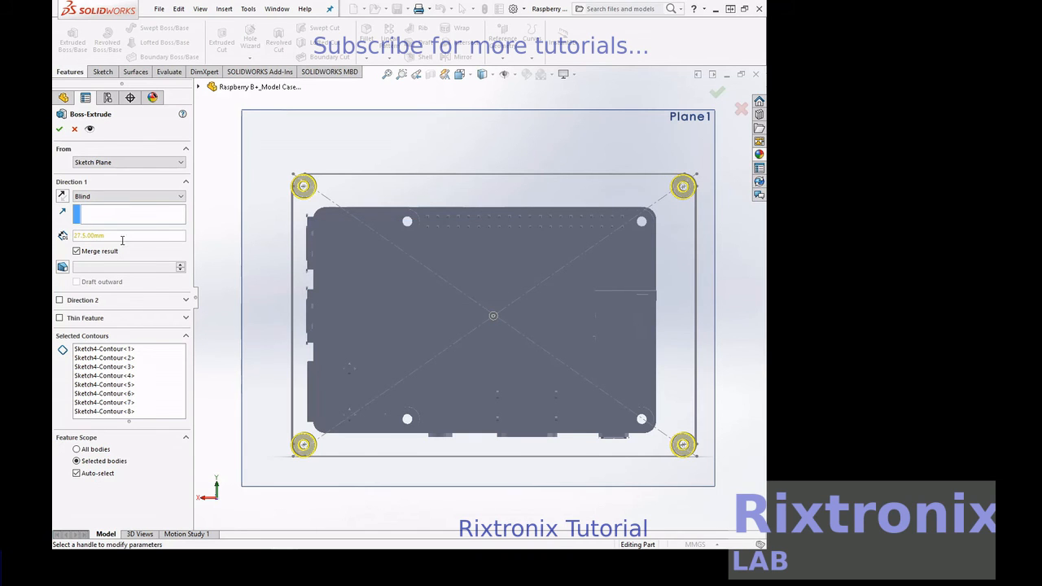
left_click(76, 252)
left_click(98, 235)
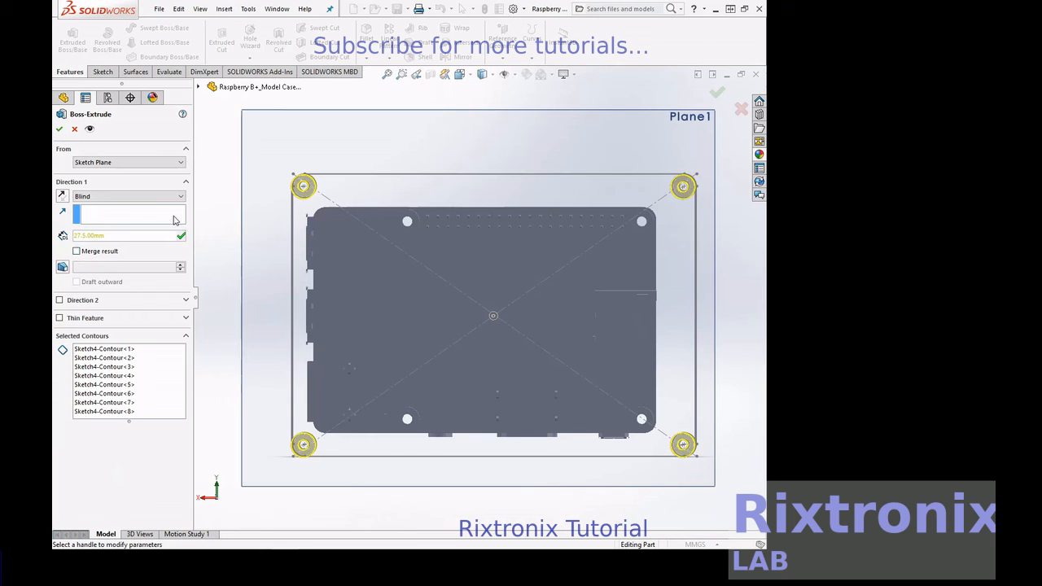
key("BackSpace")
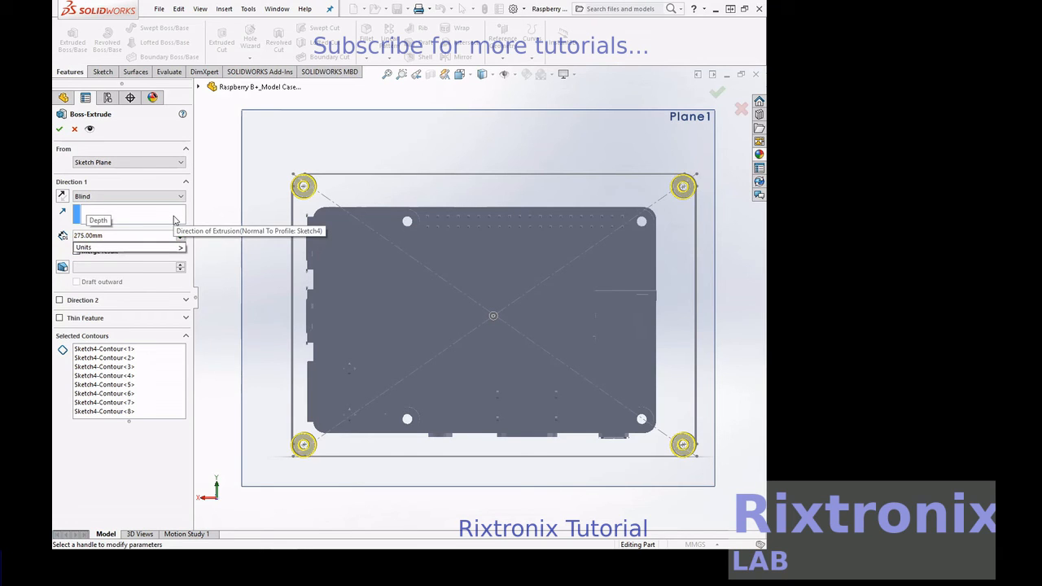
type(".5")
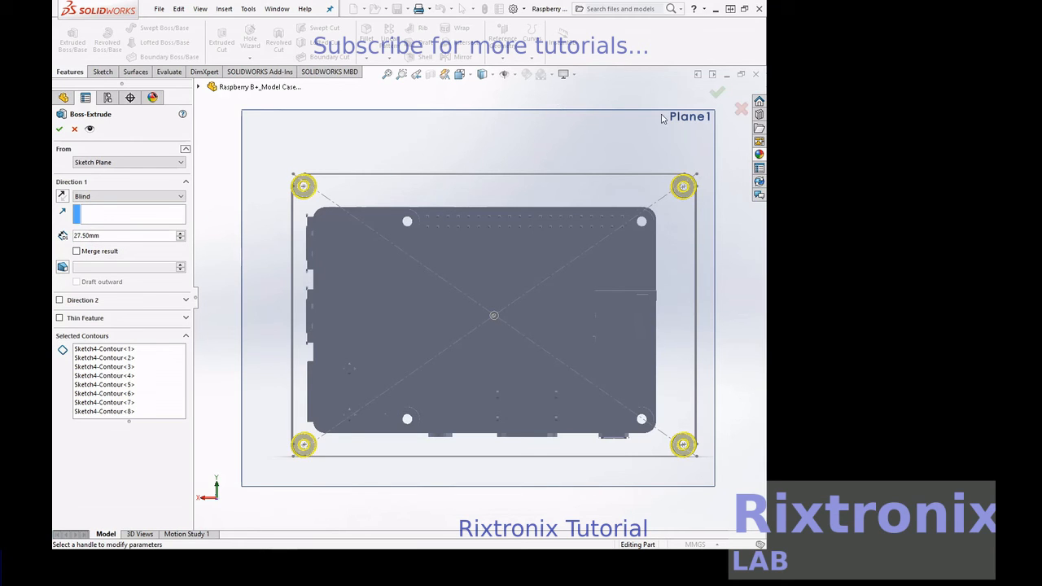
Set the corner post extrusion's depth to 35 mm and complete the feature.
right_click(726, 215)
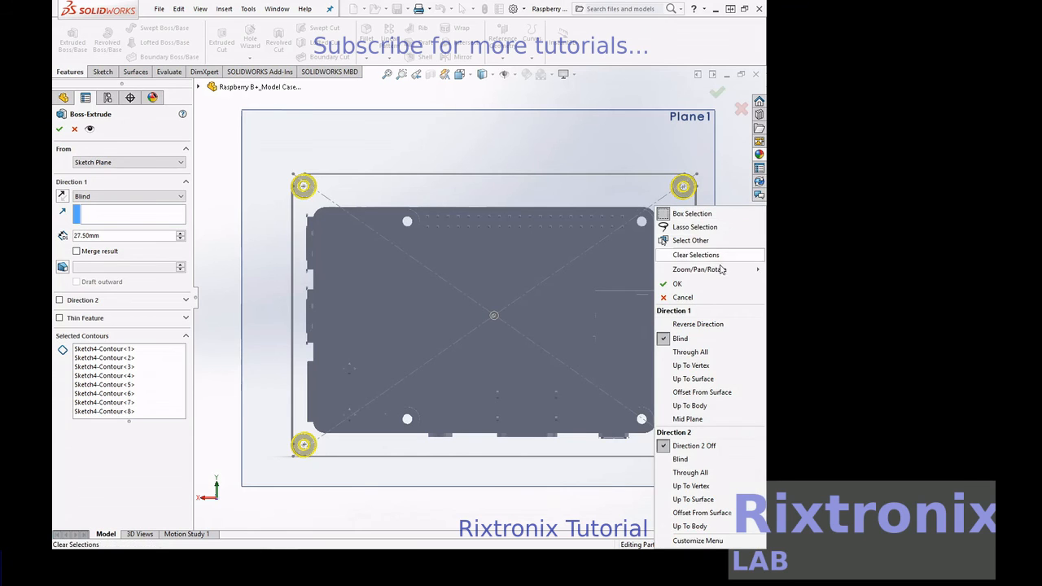
mouse_move(721, 269)
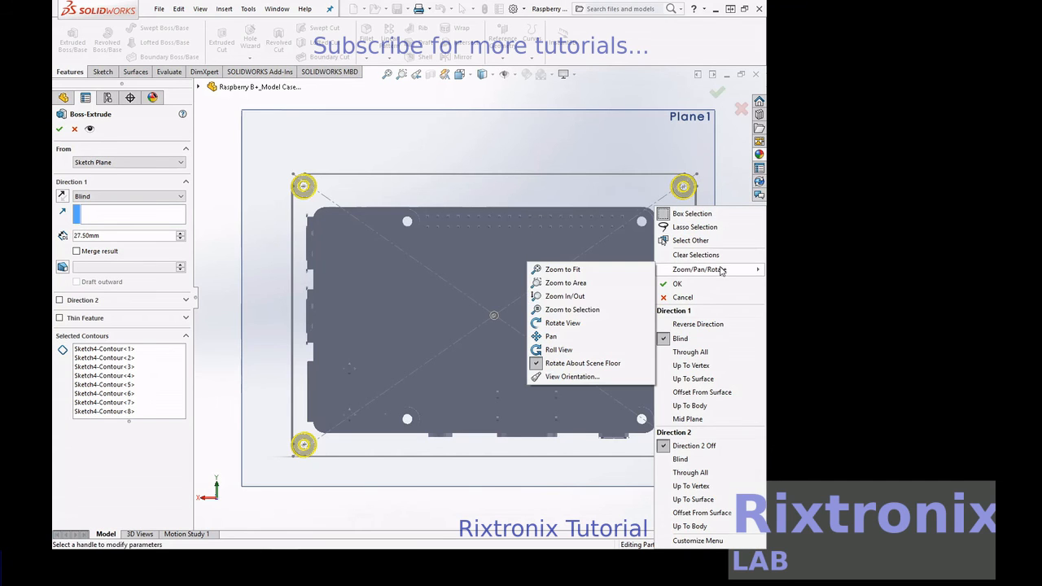
left_click(614, 323)
left_click_drag(726, 308, 447, 297)
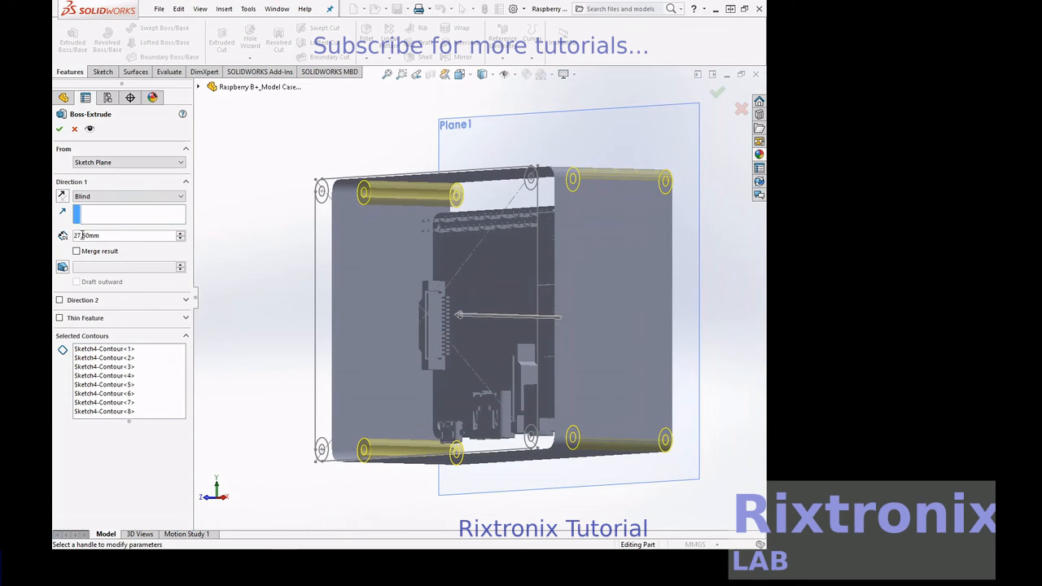
key("shift+Home")
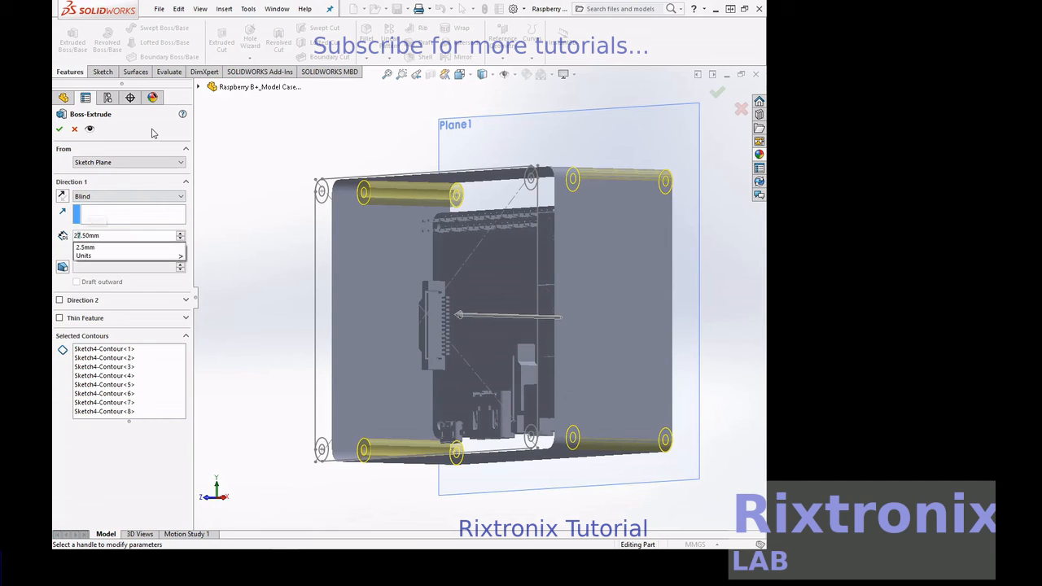
type("35")
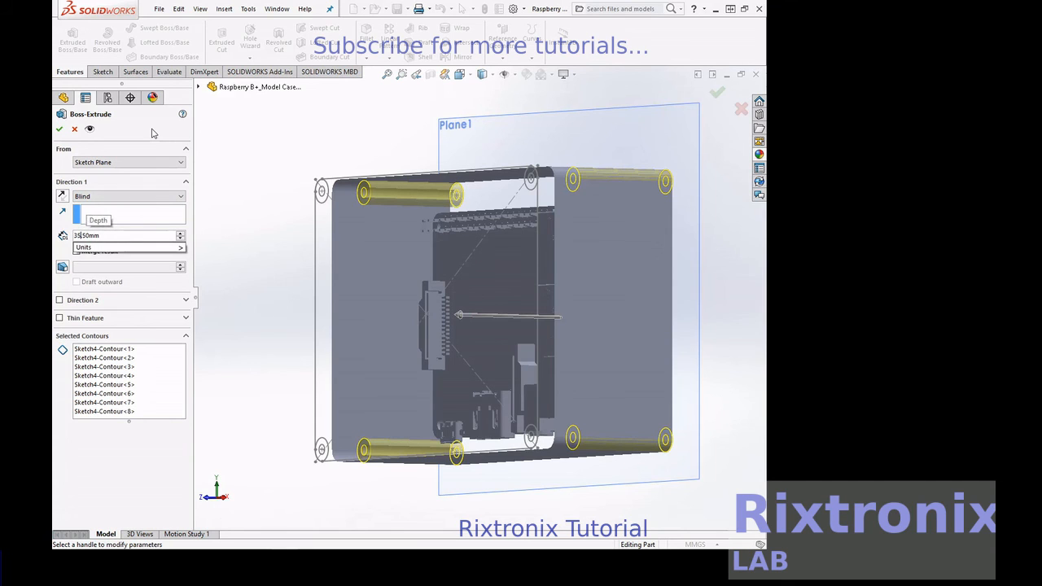
key("Right")
key("shift+Right")
type("0")
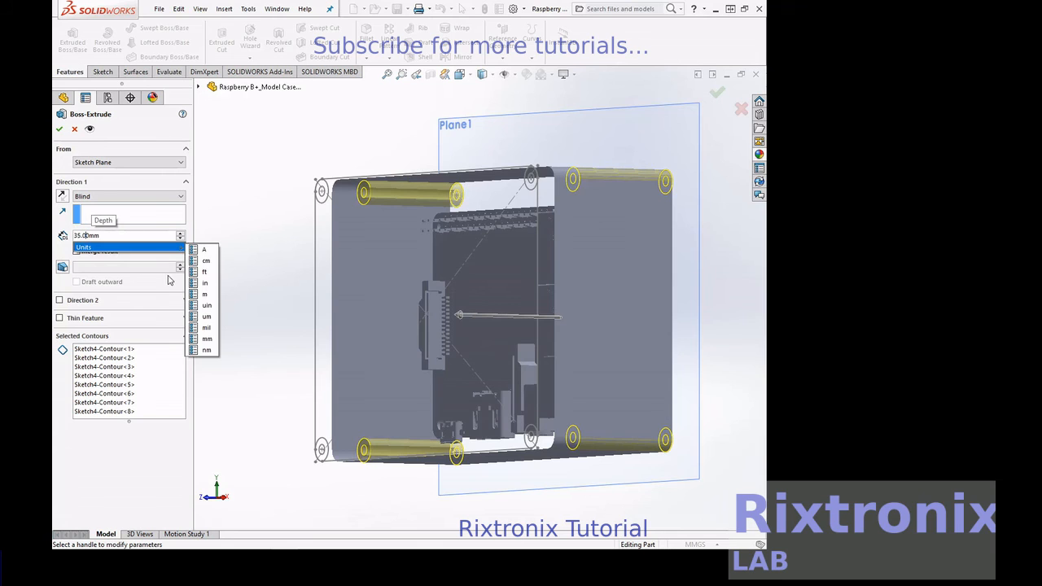
left_click(168, 280)
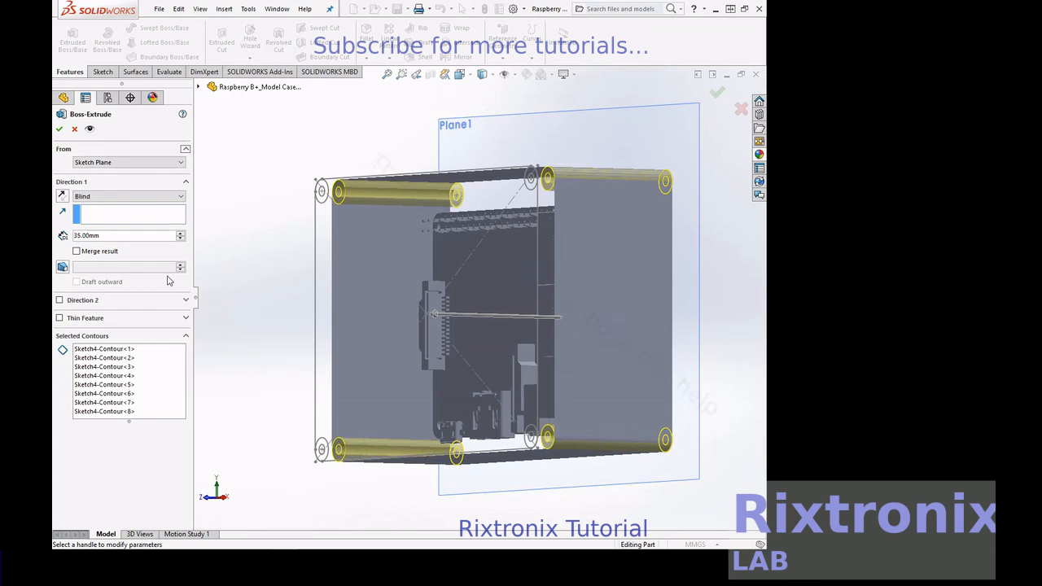
middle_click_drag(327, 140, 371, 193)
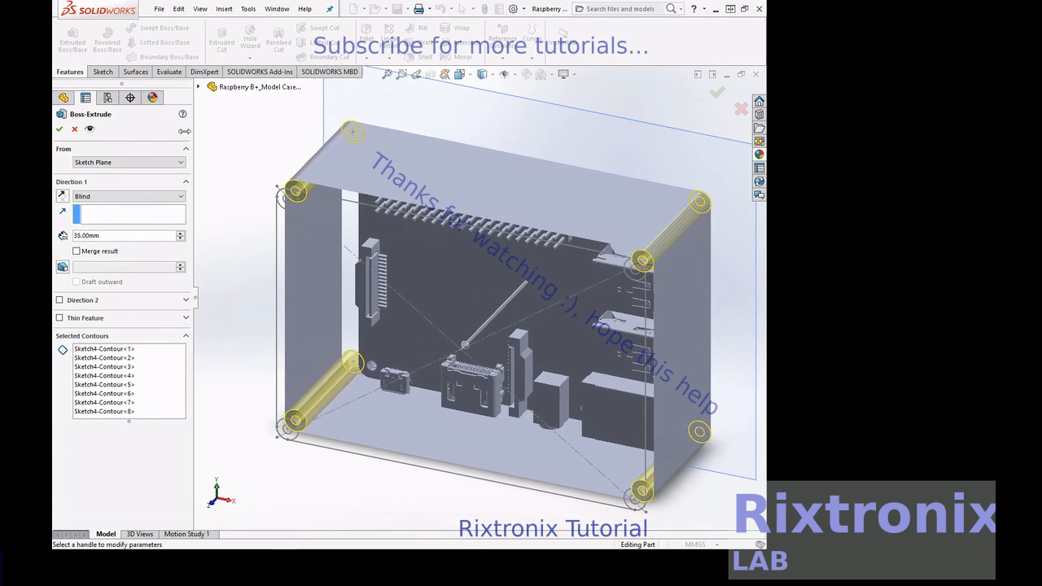
left_click(60, 130)
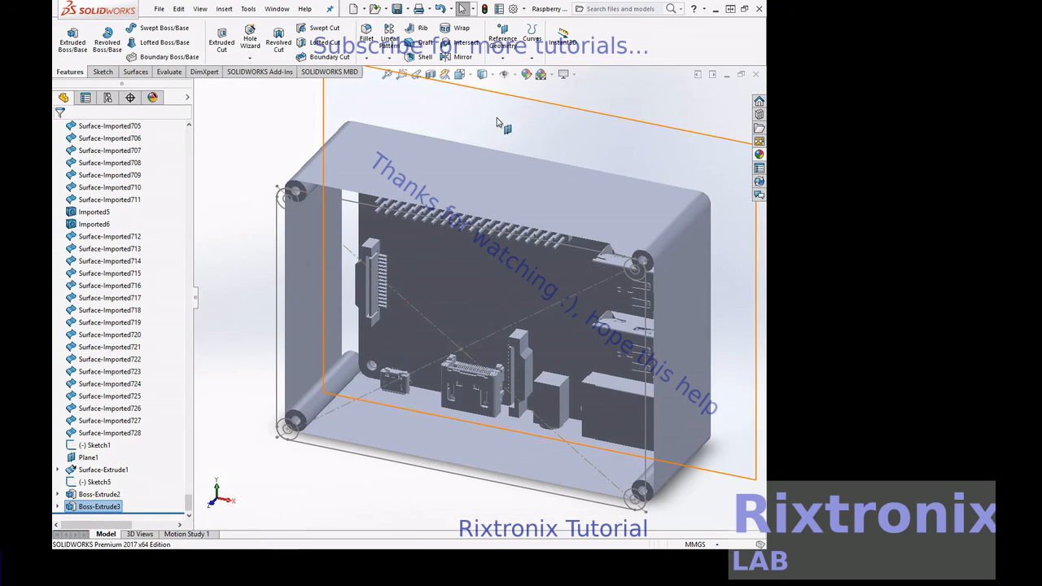
Select Sketch5's inner and outer circles at all four corners of the case.
right_click(274, 135)
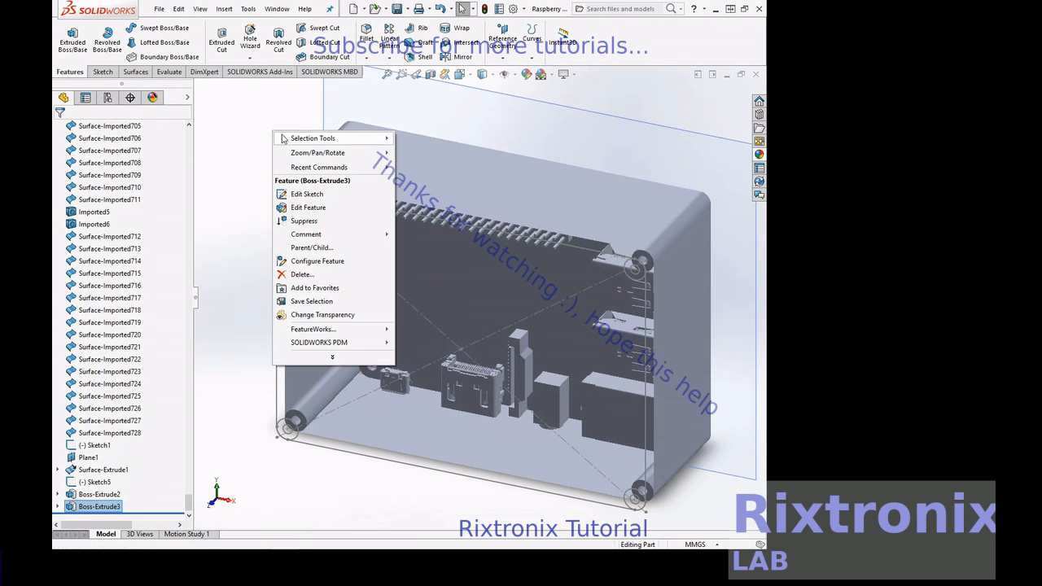
mouse_move(301, 155)
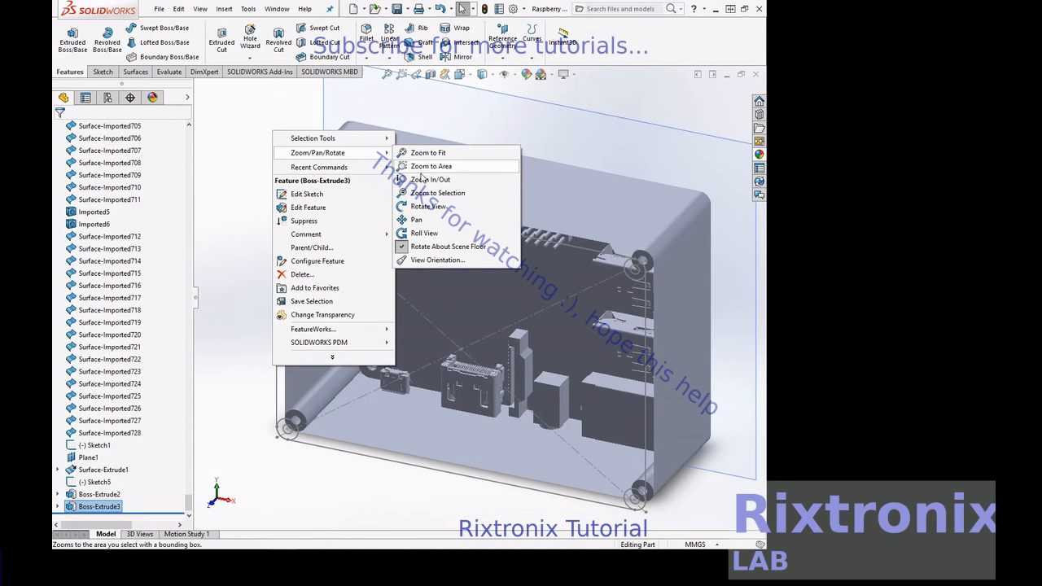
left_click(427, 206)
left_click_drag(427, 206, 342, 155)
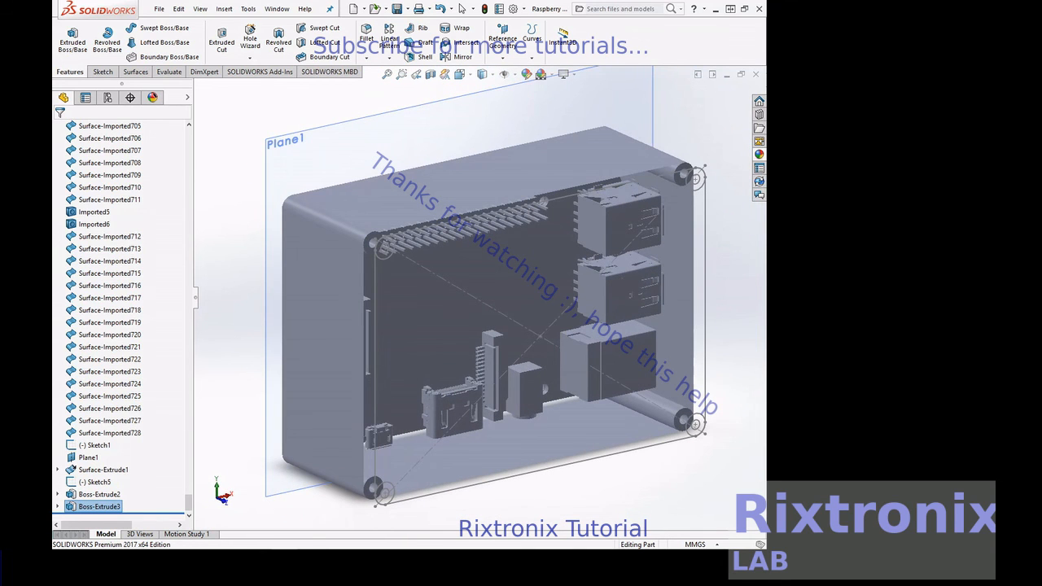
key("ctrl+8")
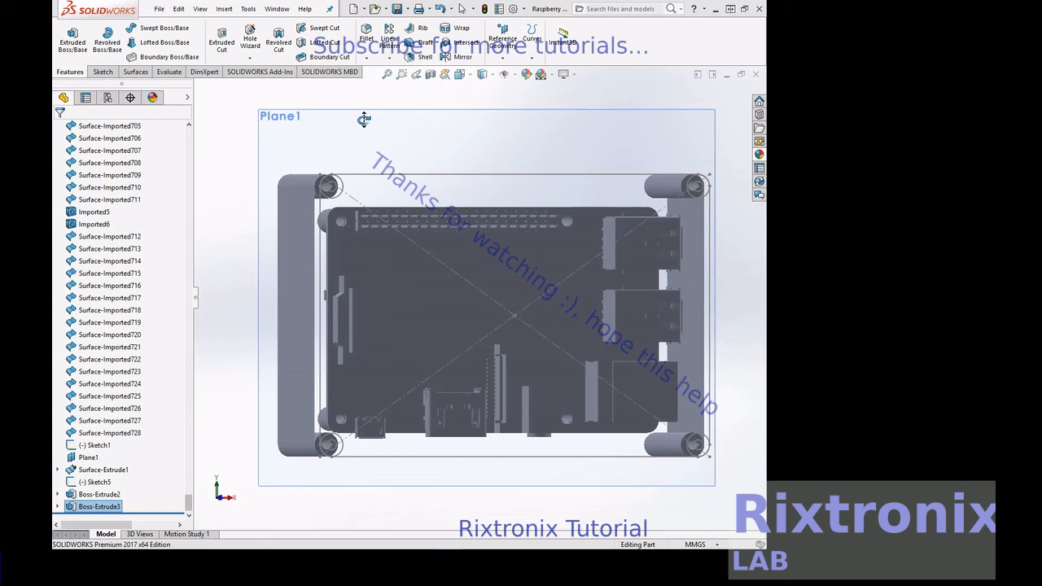
left_click(340, 186)
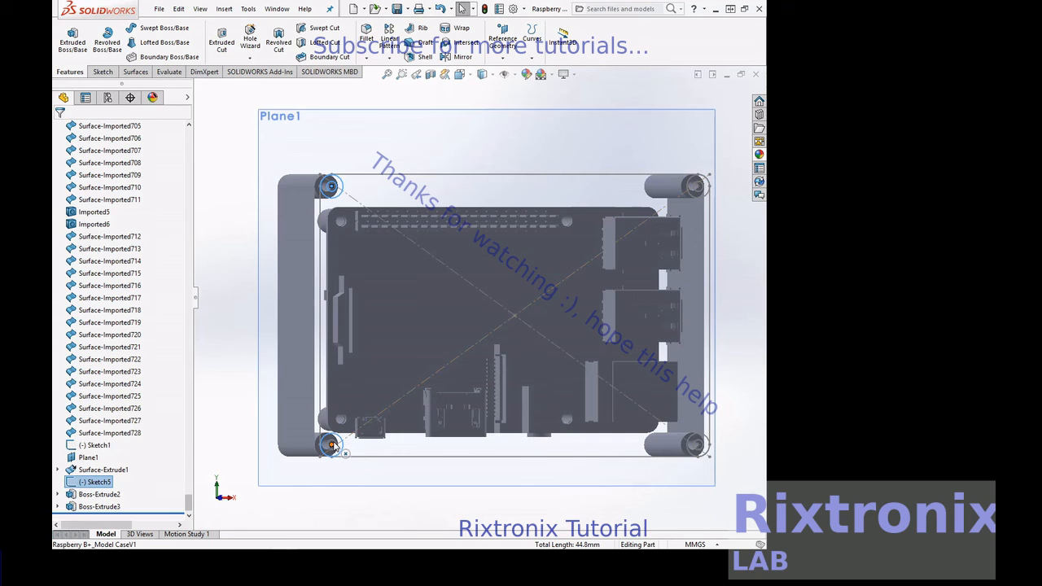
left_click(332, 444, "ctrl")
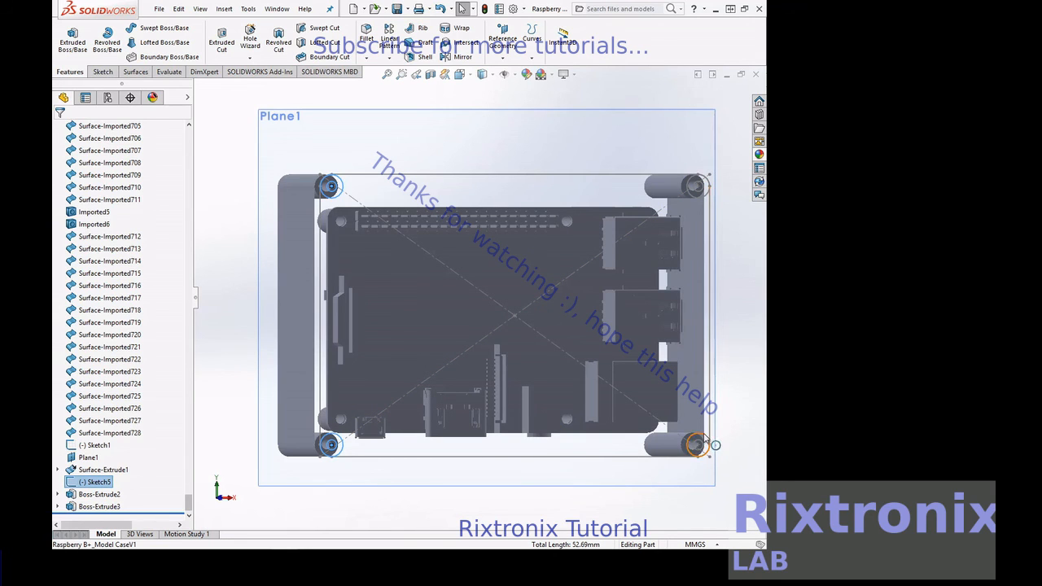
left_click(702, 443, "ctrl")
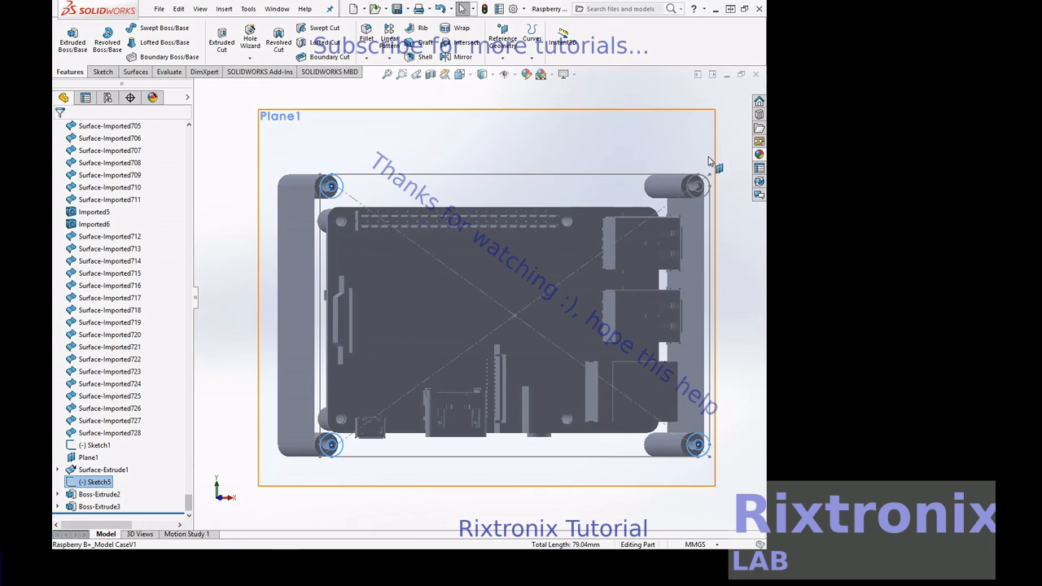
left_click(697, 184, "ctrl")
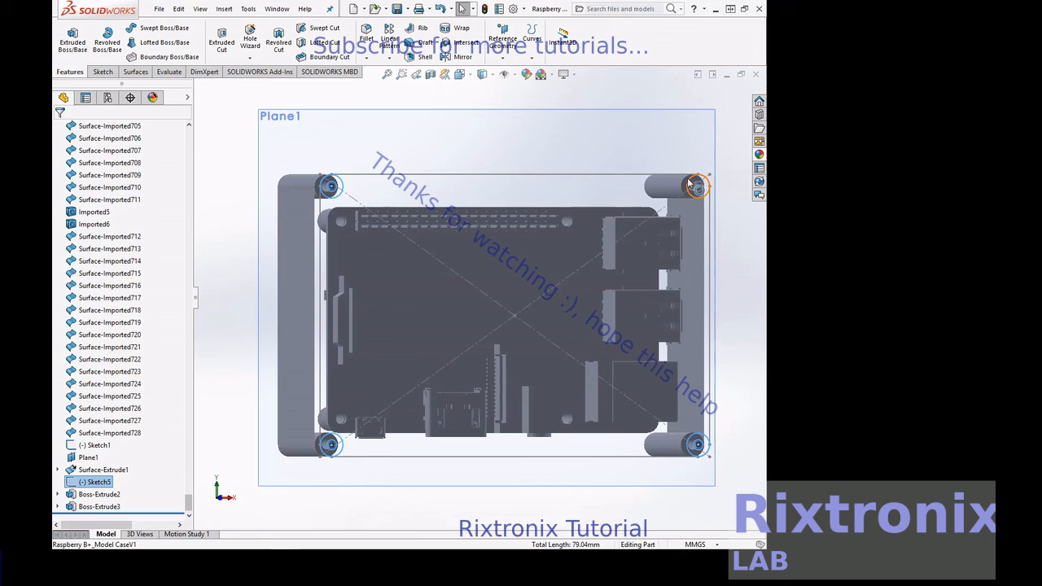
left_click(697, 190, "ctrl")
Extrude the selected Sketch5 circles 5 mm in the reversed direction with result merging turned off.
left_click(73, 40)
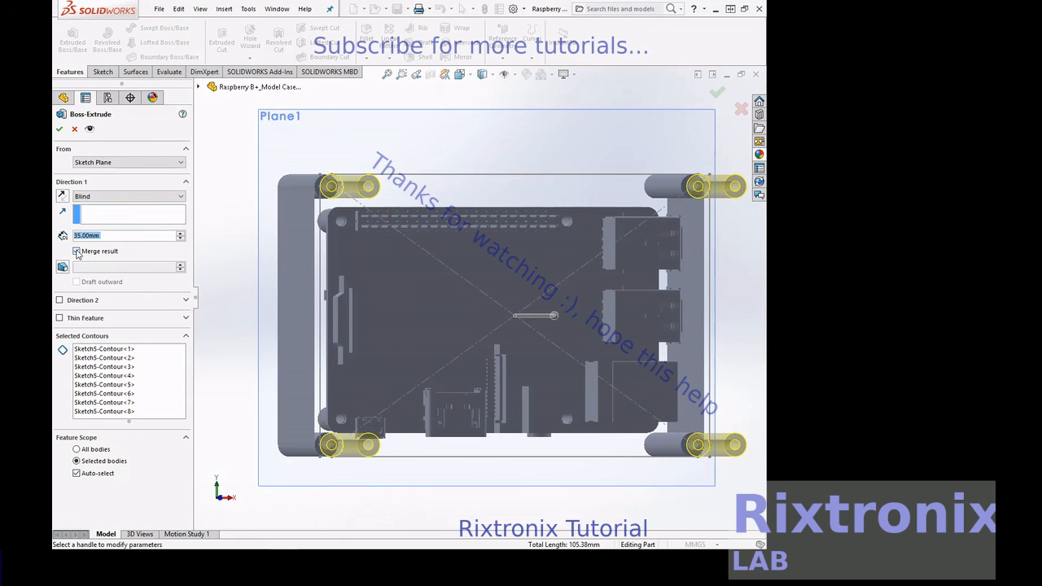
left_click(76, 252)
left_click(62, 197)
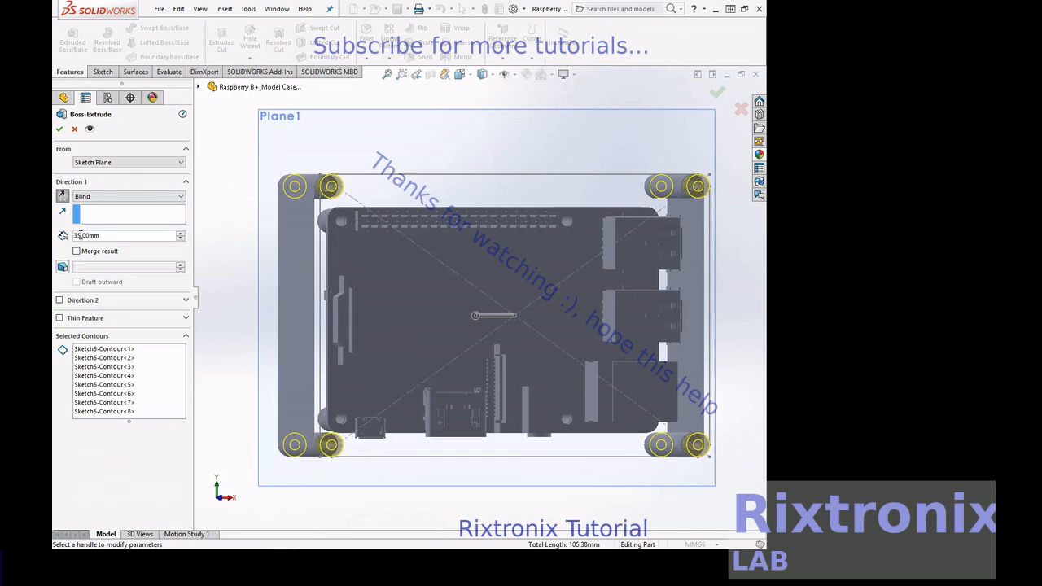
left_click_drag(79, 235, 70, 239)
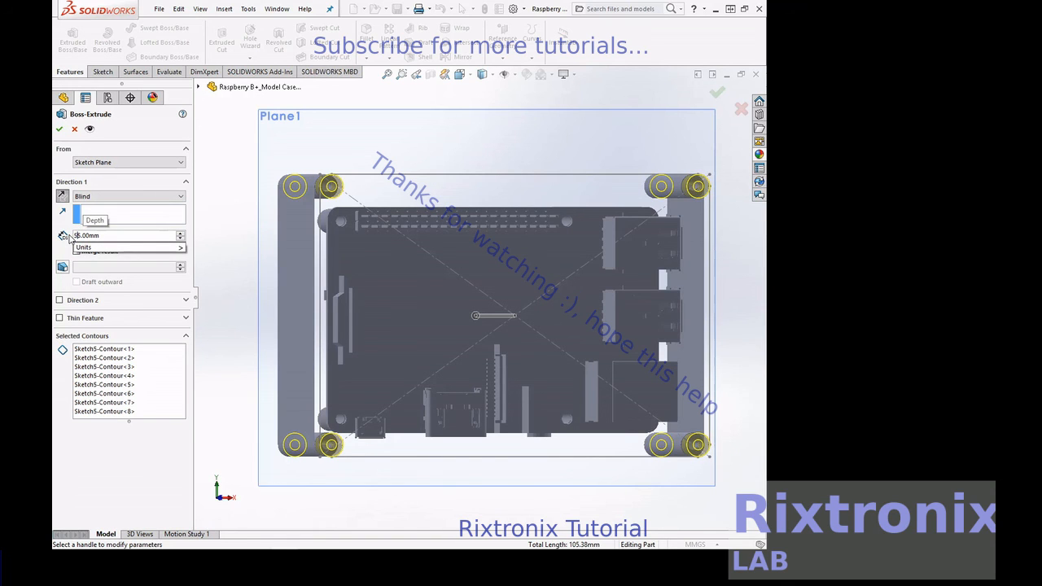
key("Delete")
left_click(728, 144)
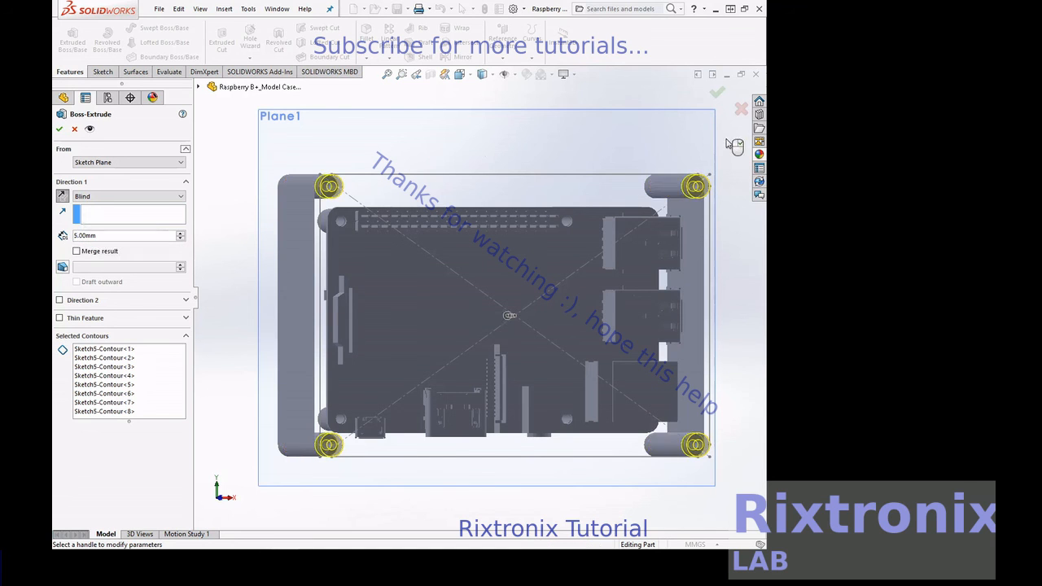